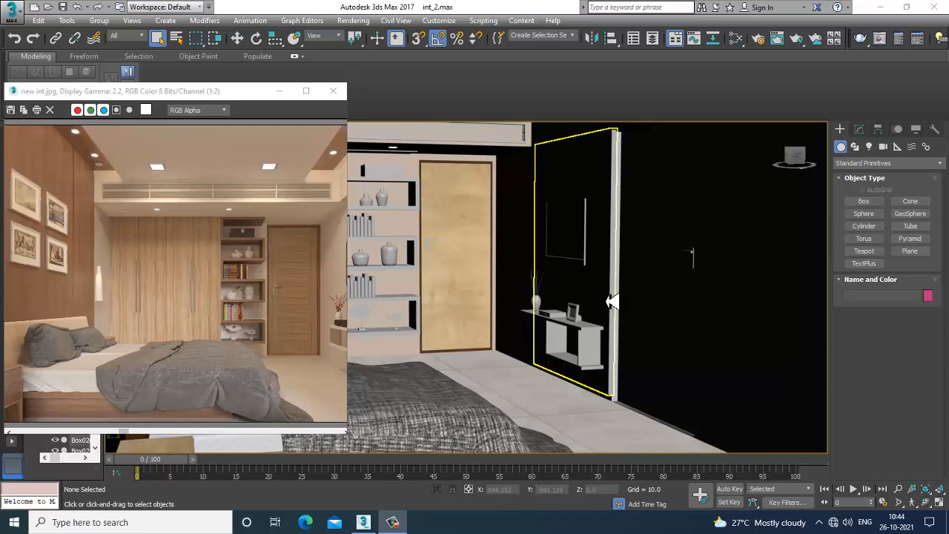
Select the rightmost book on the middle shelf of the bookshelf
left_click(625, 270)
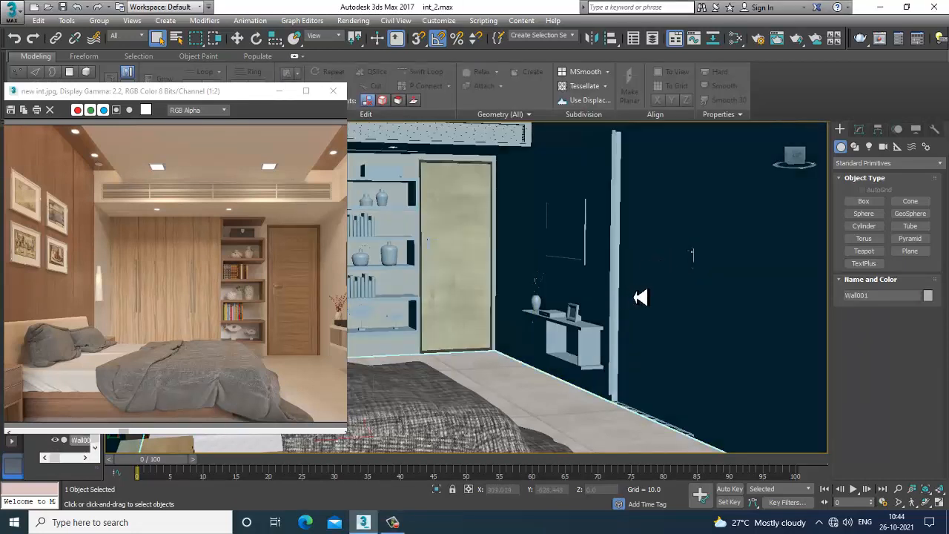
scroll(640, 297, "down", 8)
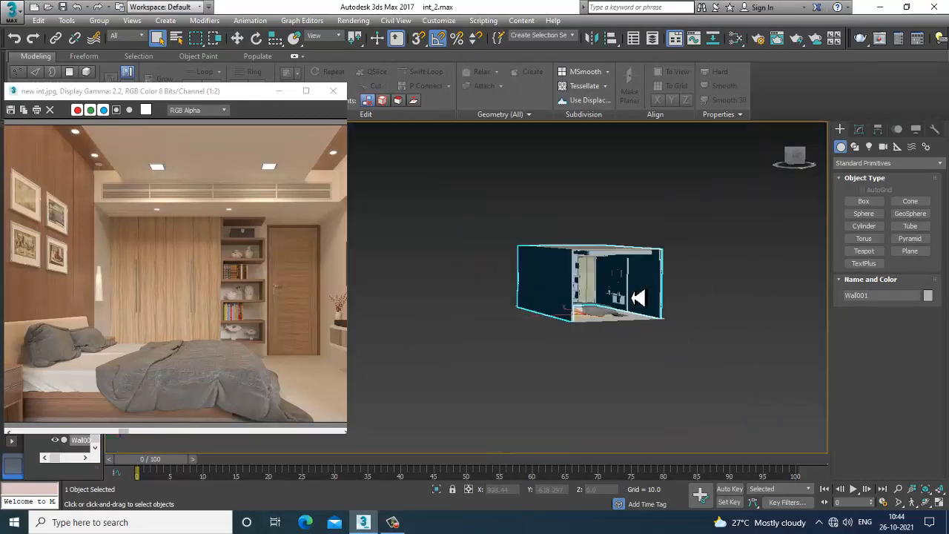
mouse_move(722, 326)
middle_mouse_down("alt")
mouse_move(680, 333)
mouse_move(714, 335)
middle_mouse_up("alt")
scroll(638, 322, "up", 7)
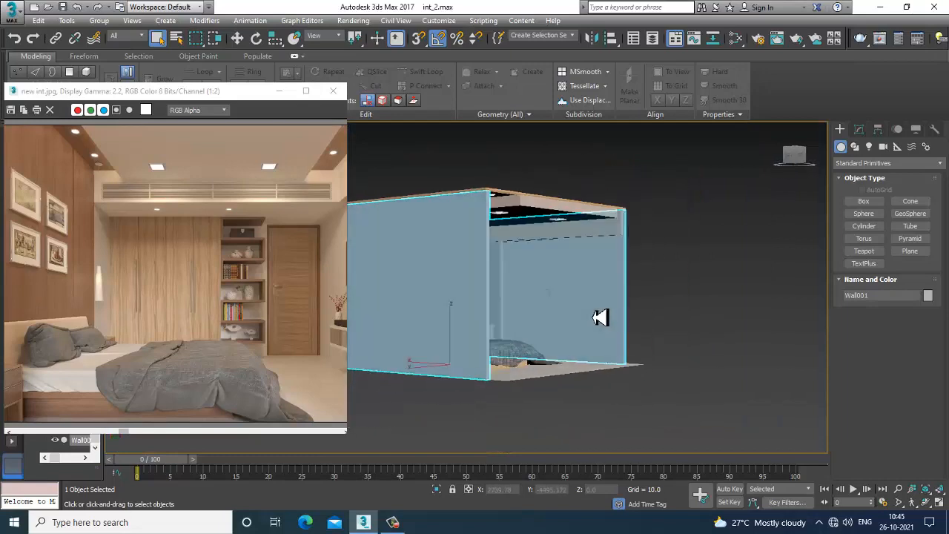
scroll(589, 318, "up", 5)
scroll(653, 329, "up", 6)
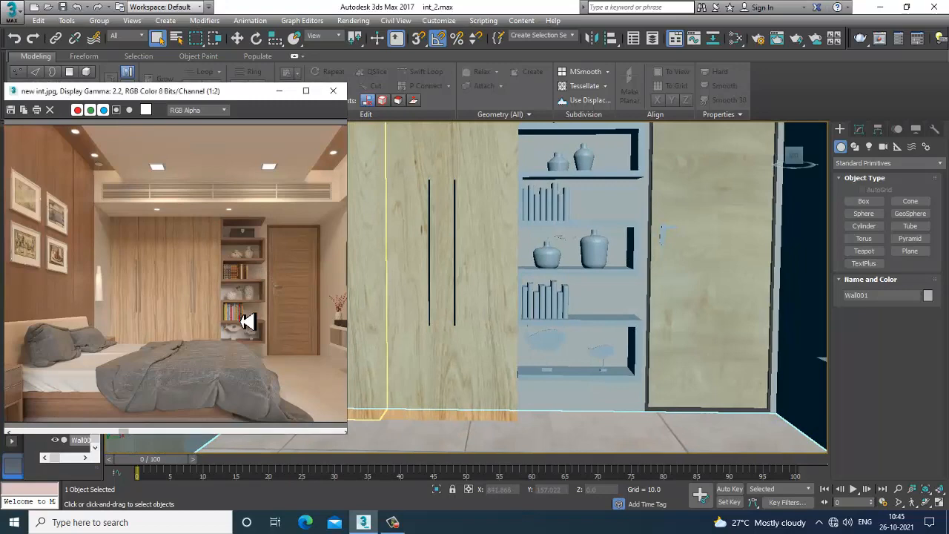
scroll(248, 321, "up", 1)
scroll(603, 291, "up", 2)
scroll(603, 290, "up", 4)
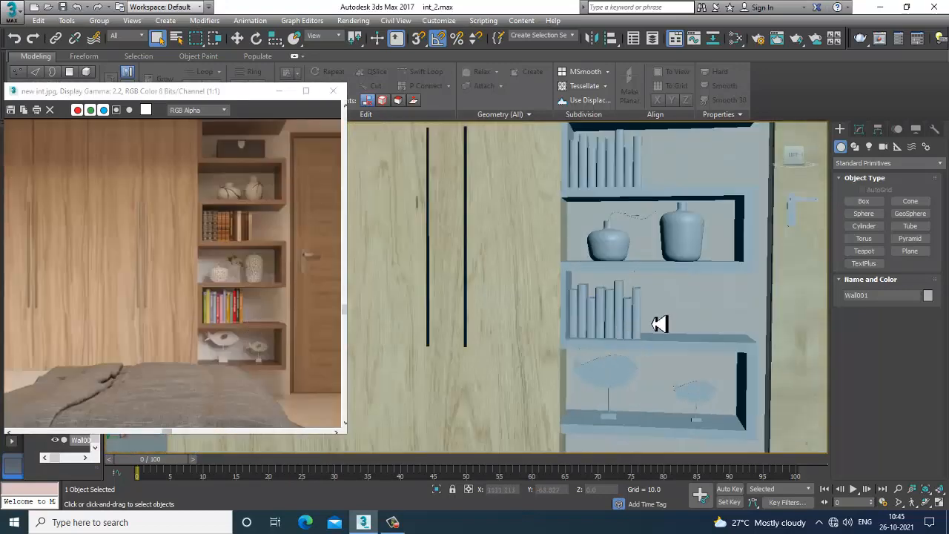
left_click(563, 265)
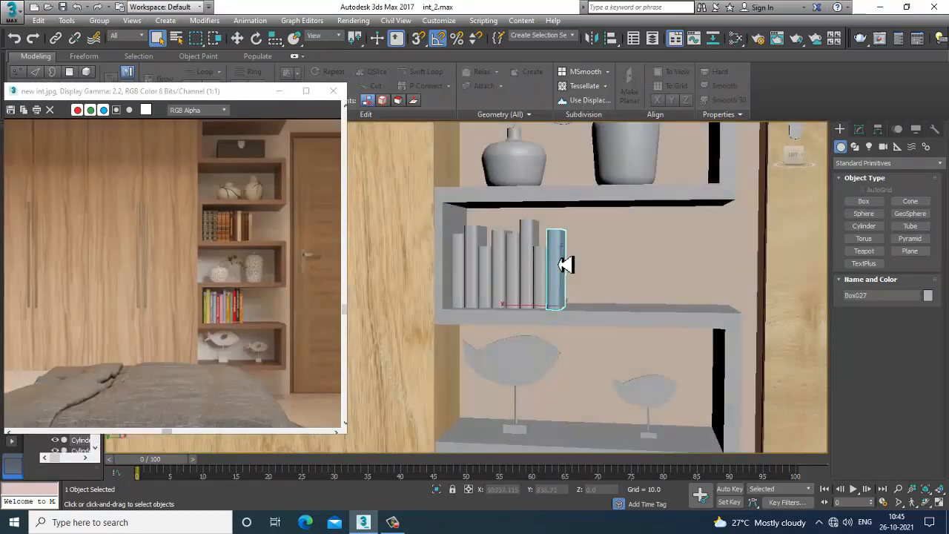
key("z")
middle_click_drag(564, 265, 537, 297, "alt")
scroll(539, 293, "down", 3)
middle_click_drag(539, 289, 648, 252)
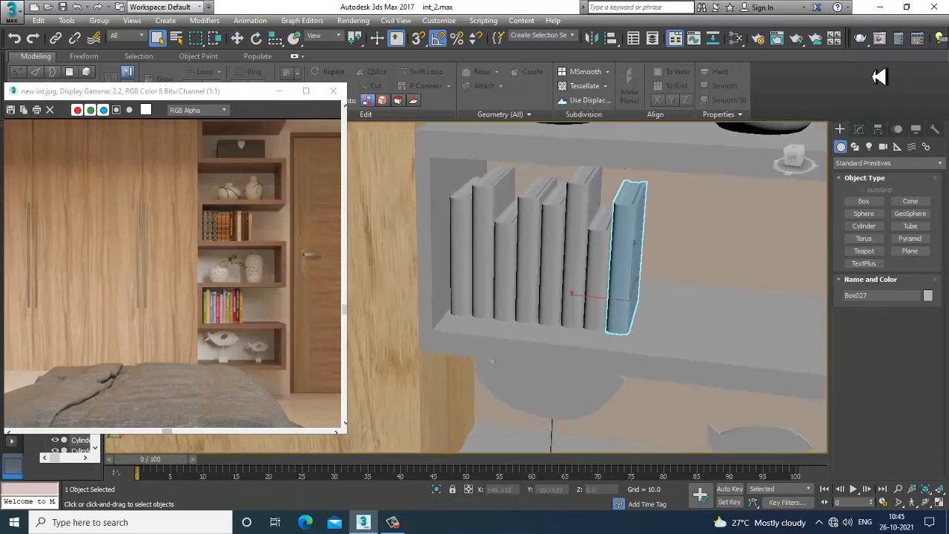
Attach the other books in the row to the selected book so they form one editable poly object
left_click(860, 130)
left_click_drag(866, 421, 892, 246)
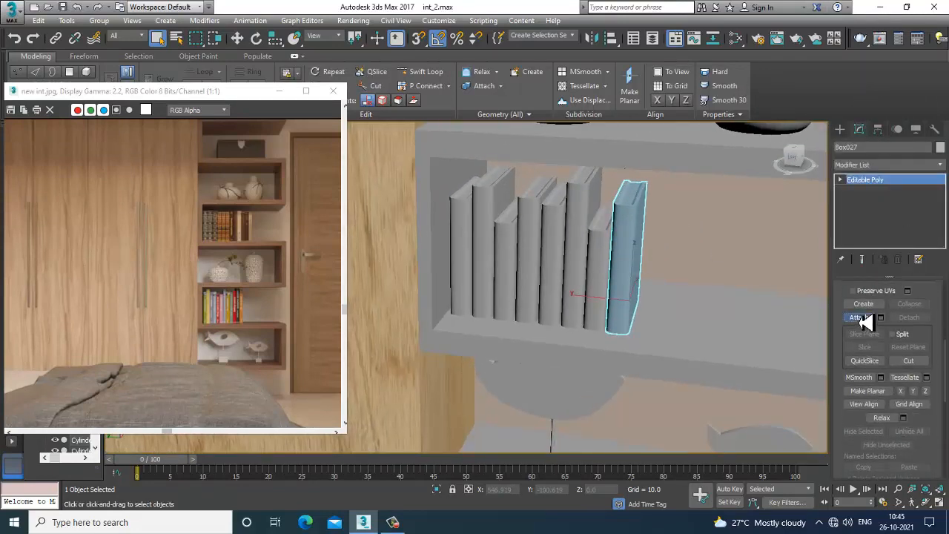
left_click(859, 317)
left_click(602, 268)
left_click(576, 240)
left_click(560, 239)
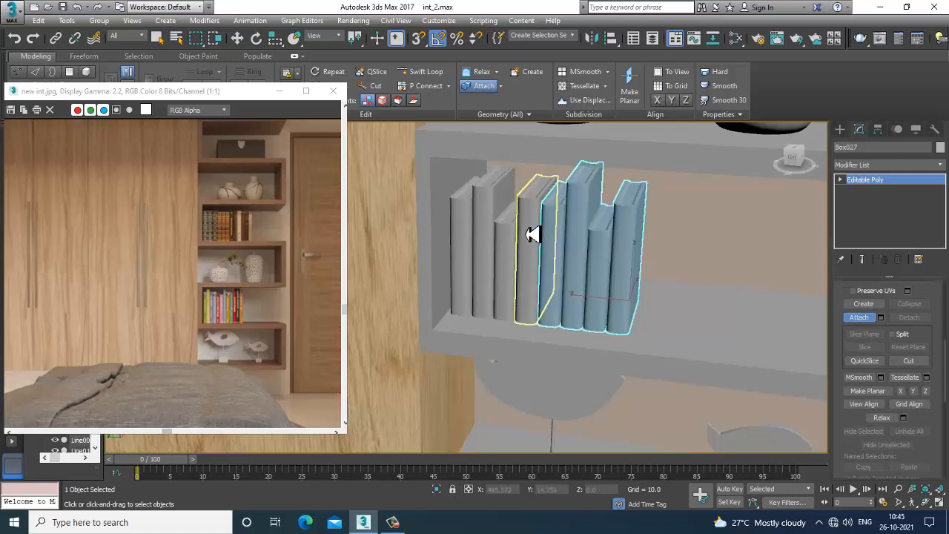
left_click(532, 234)
left_click(513, 245)
left_click(483, 235)
left_click(470, 230)
right_click(565, 257)
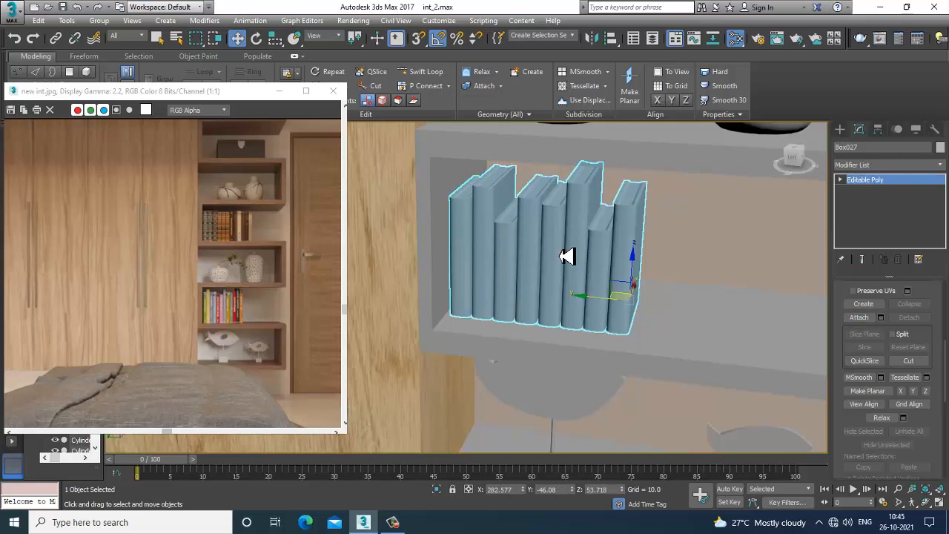
Create a new VRayMtl in the Slate Material Editor and add a Bitmap map to its Diffuse slot
key("m")
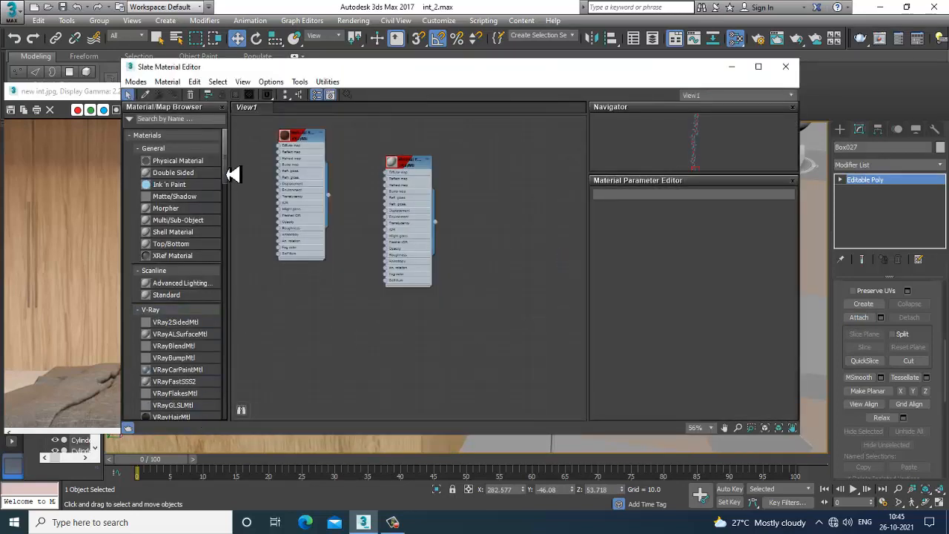
left_click_drag(229, 174, 230, 221)
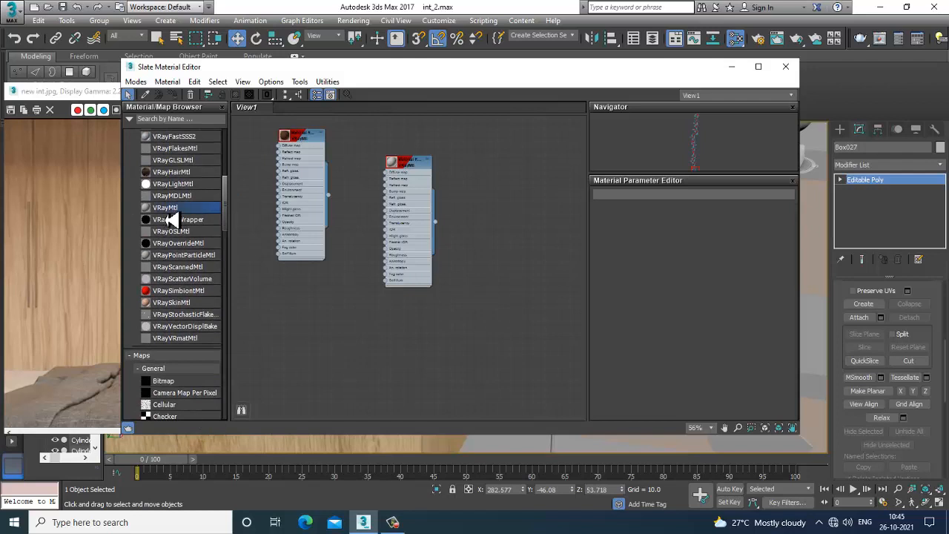
left_click_drag(394, 335, 394, 334)
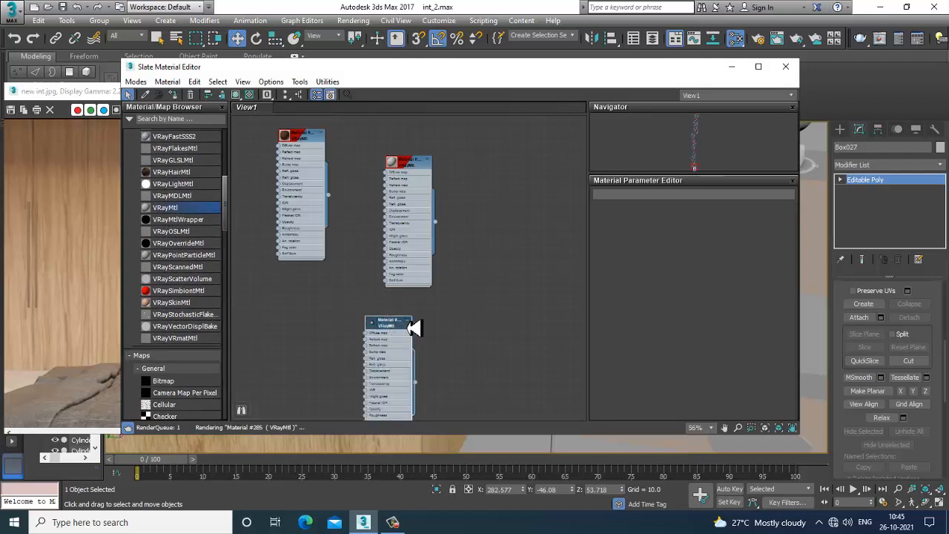
double_click(411, 339)
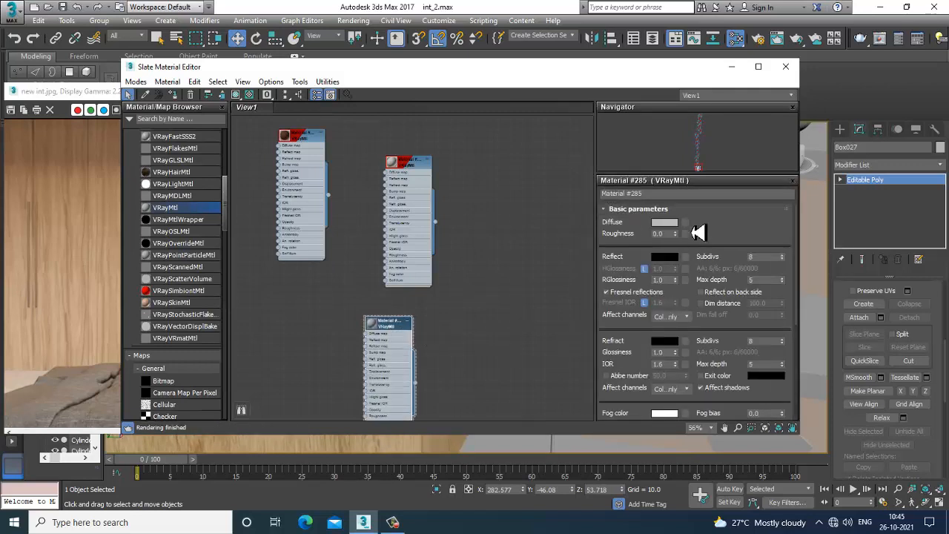
left_click(686, 223)
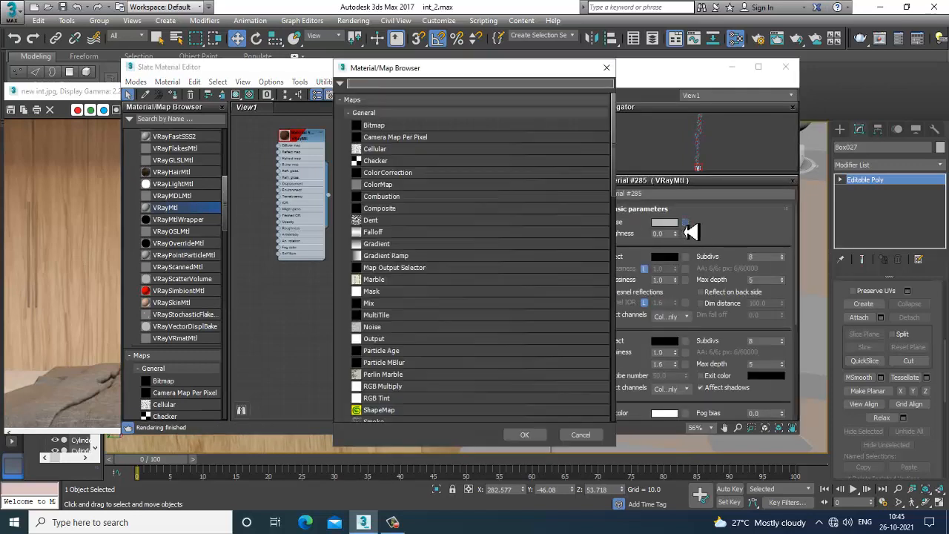
double_click(374, 125)
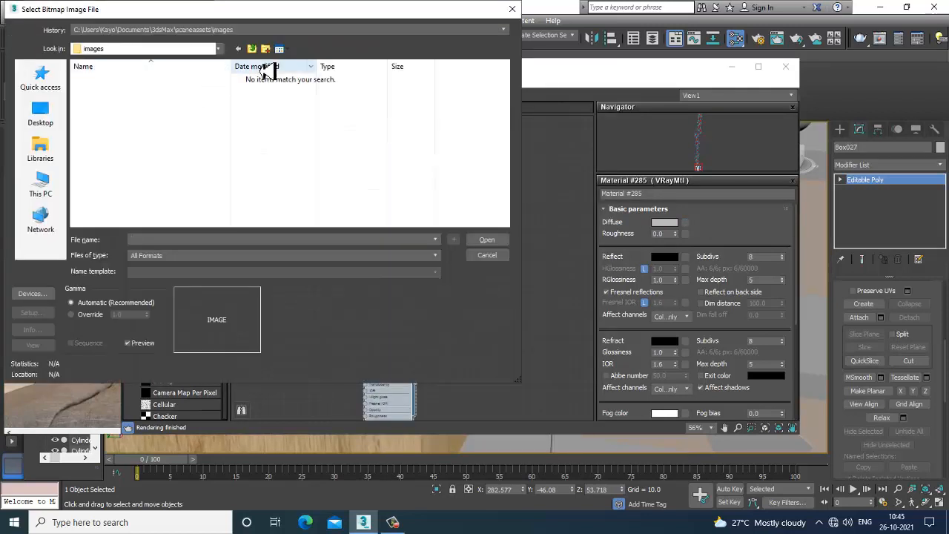
Load the 49ef167f53456... book-spines image from the Texture folder on drive D as the diffuse bitmap
left_click(252, 49)
left_click(41, 186)
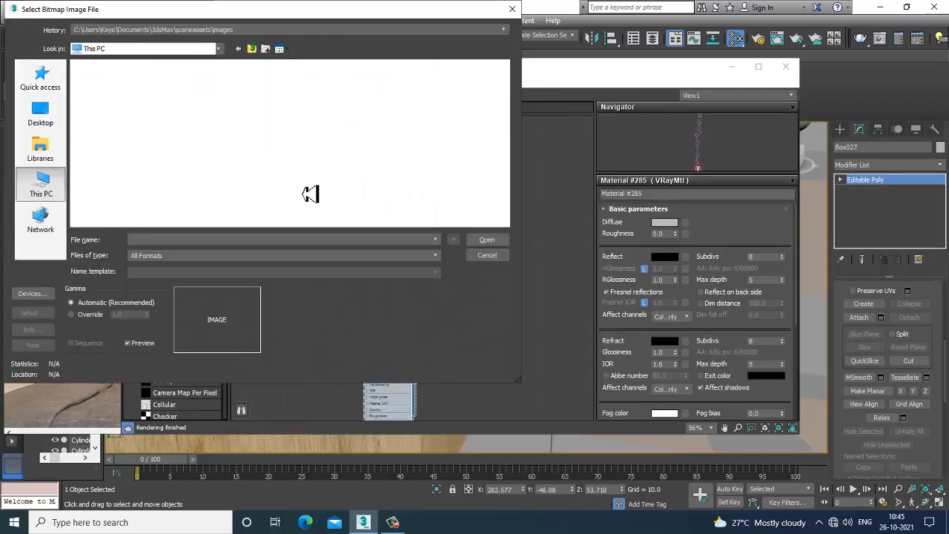
double_click(304, 201)
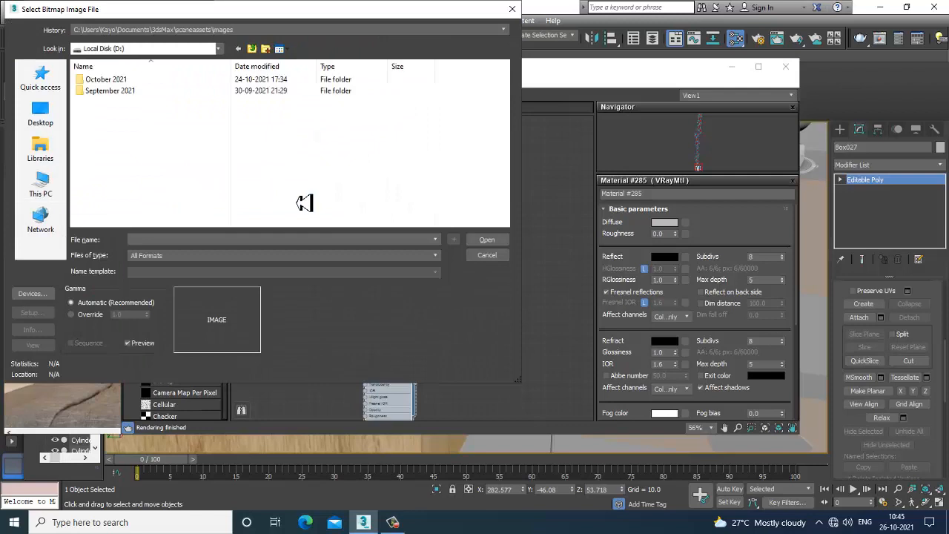
double_click(105, 80)
scroll(200, 147, "up", 3)
double_click(165, 93)
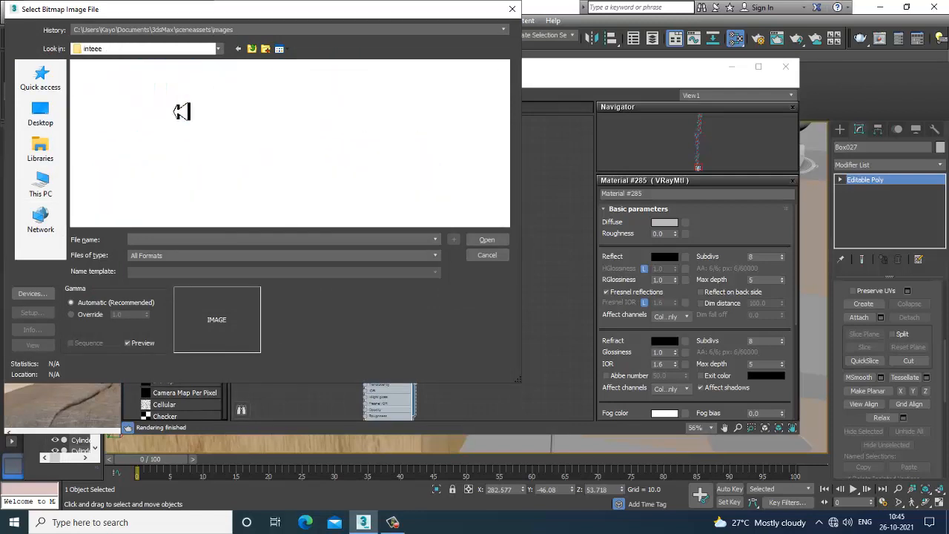
double_click(103, 93)
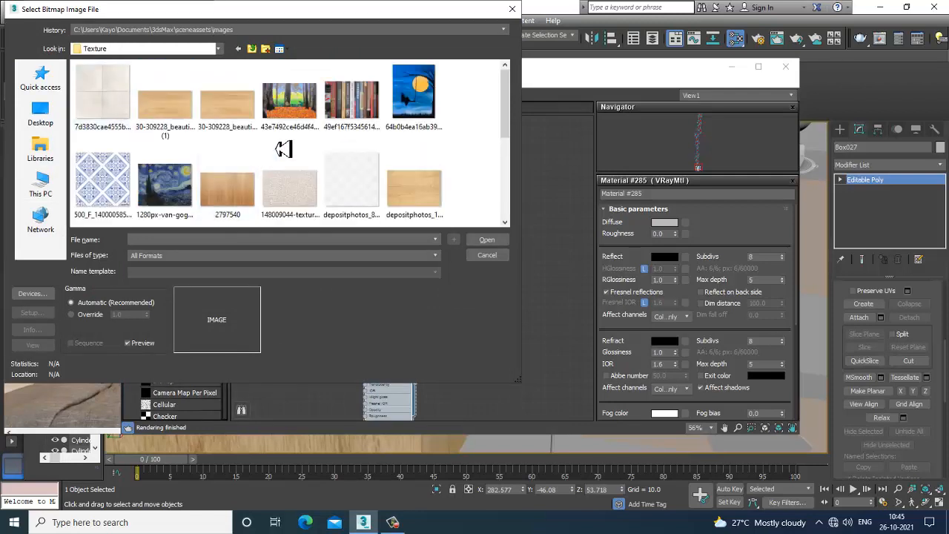
scroll(284, 149, "down", 1)
scroll(284, 148, "down", 1)
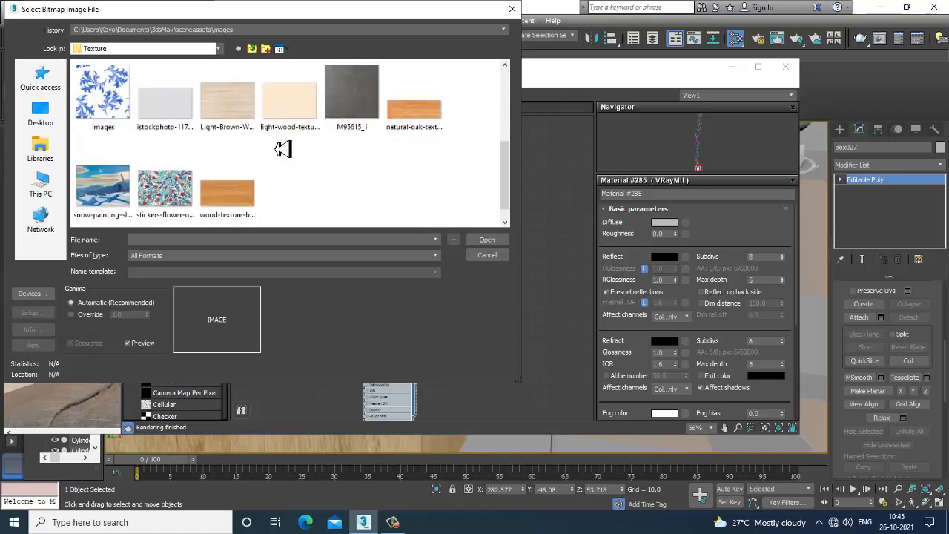
scroll(284, 148, "up", 2)
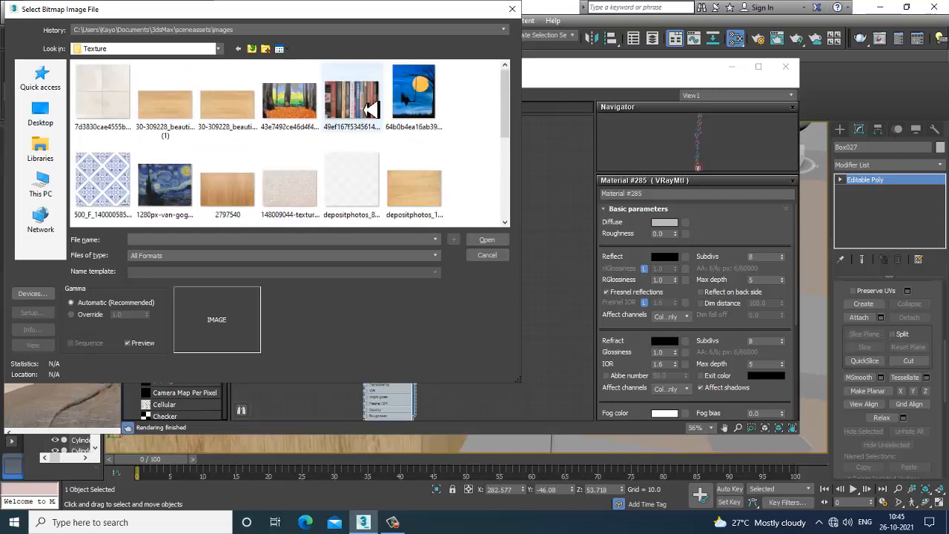
scroll(371, 109, "down", 2)
scroll(371, 109, "up", 2)
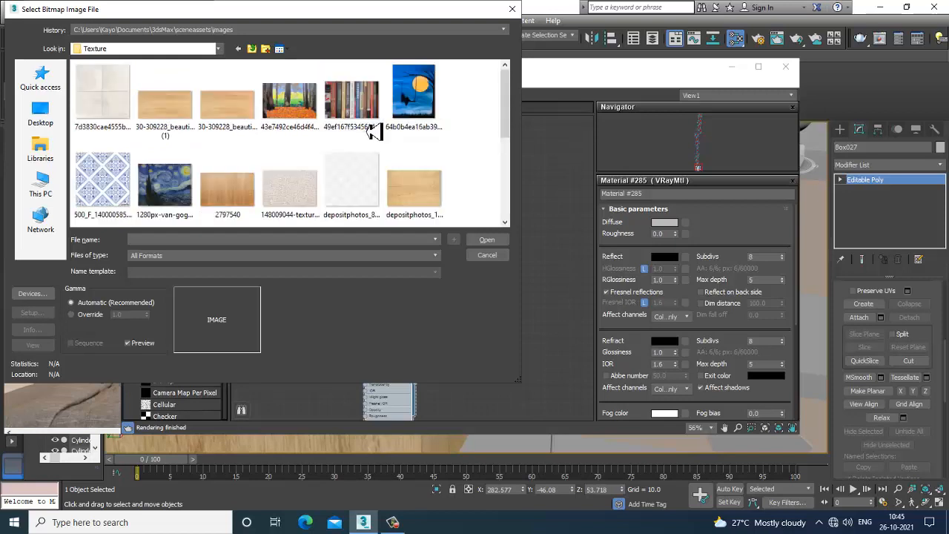
double_click(369, 106)
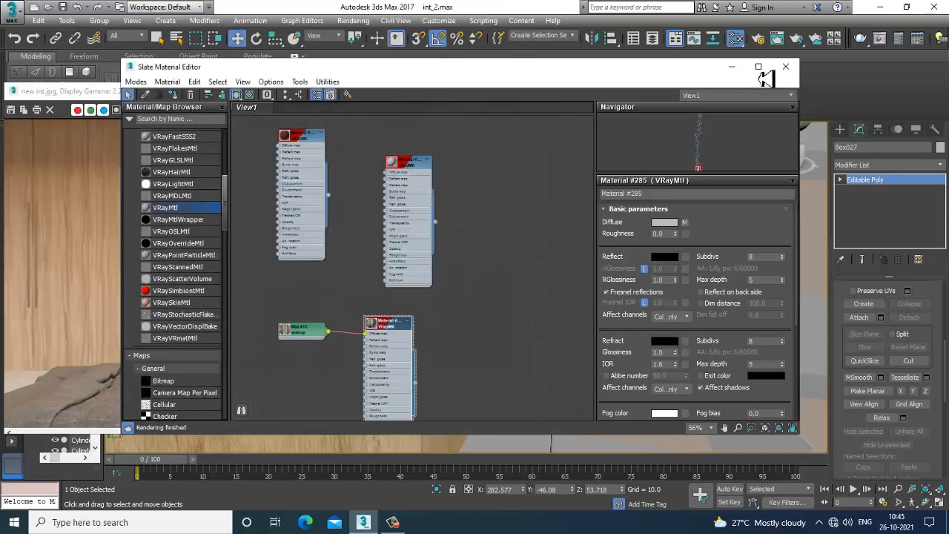
left_click(738, 69)
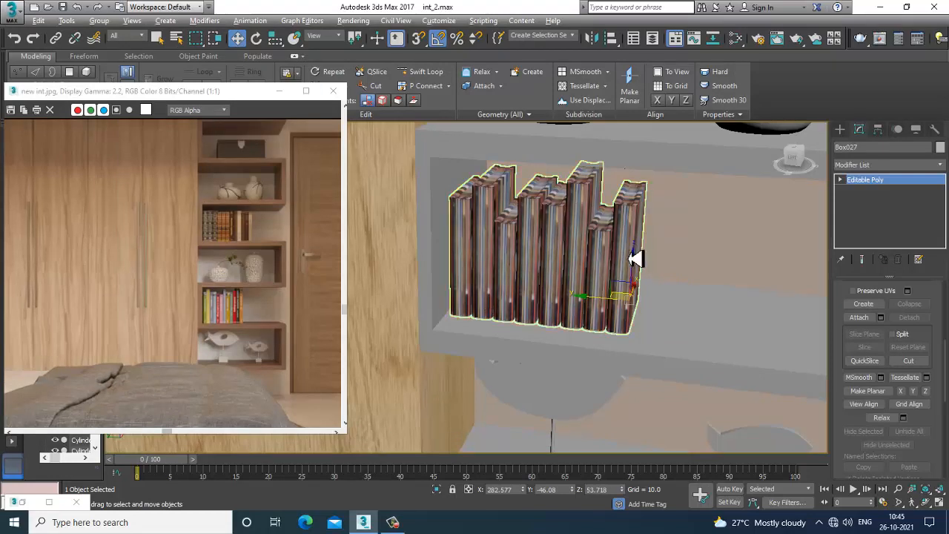
Add a UVW Map modifier to the books and set its mapping type to Box
left_click(890, 164)
scroll(899, 245, "down", 10)
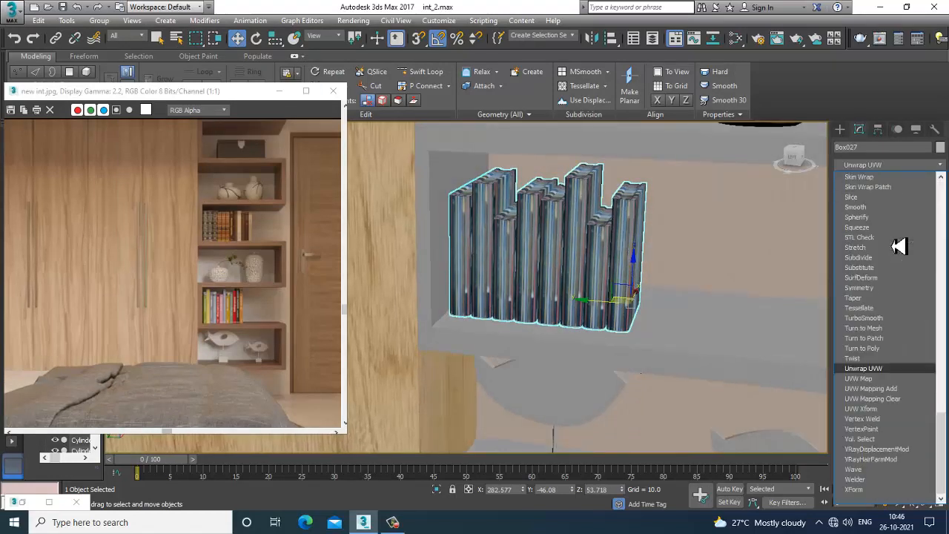
left_click(885, 379)
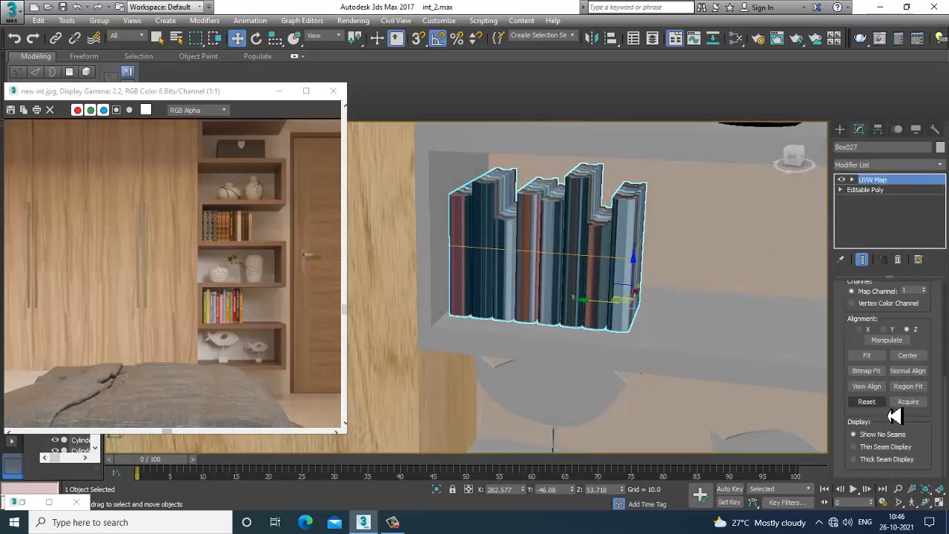
left_click_drag(858, 347, 881, 445)
left_click(865, 357)
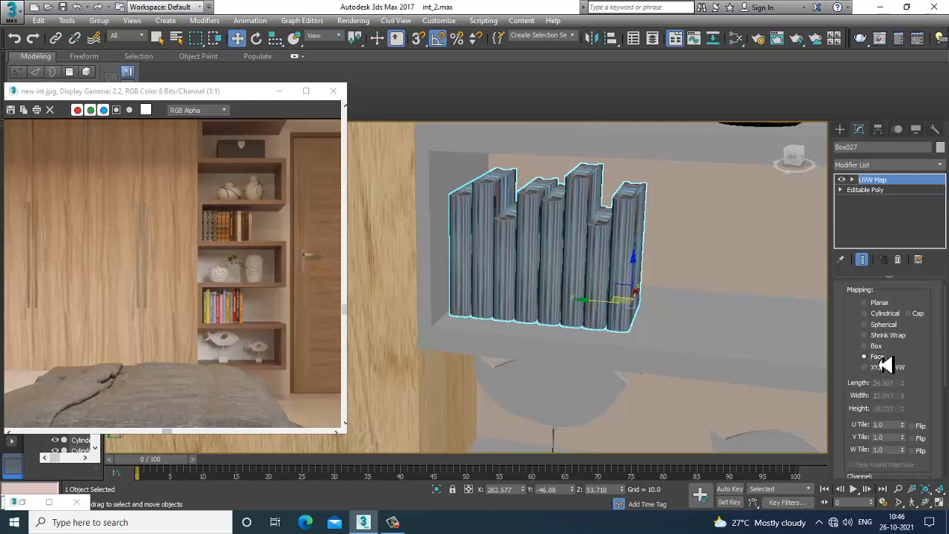
left_click_drag(927, 394, 894, 334)
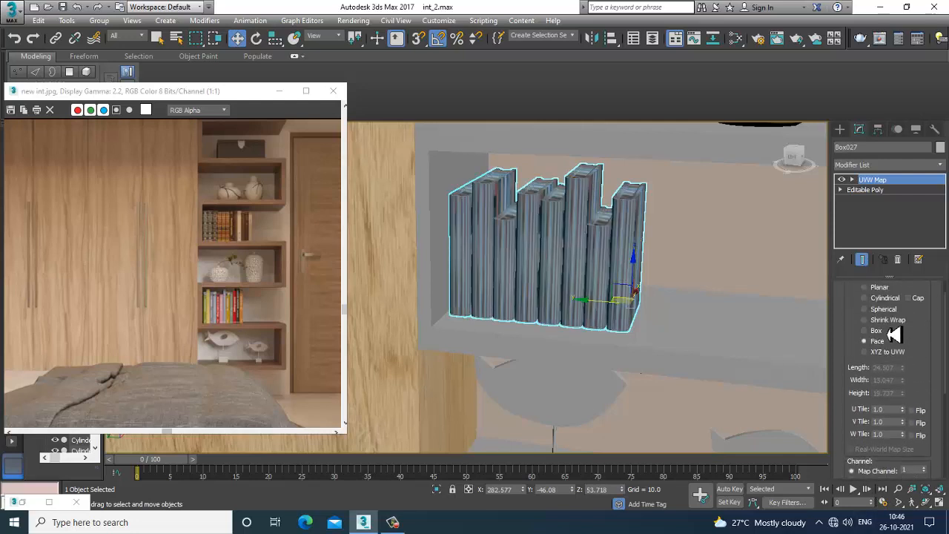
left_click(887, 334)
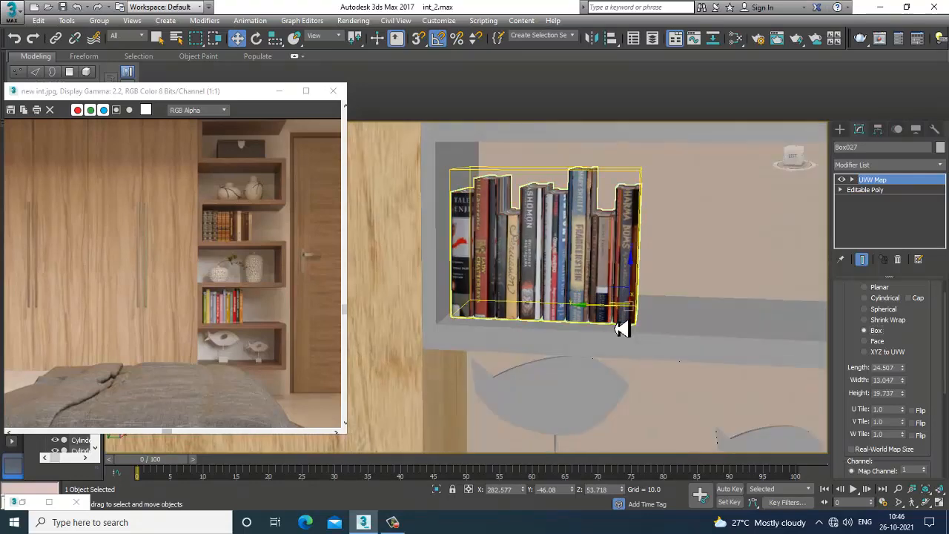
Set the UVW Map width to 7.959
scroll(618, 324, "up", 5)
left_click_drag(938, 386, 936, 460)
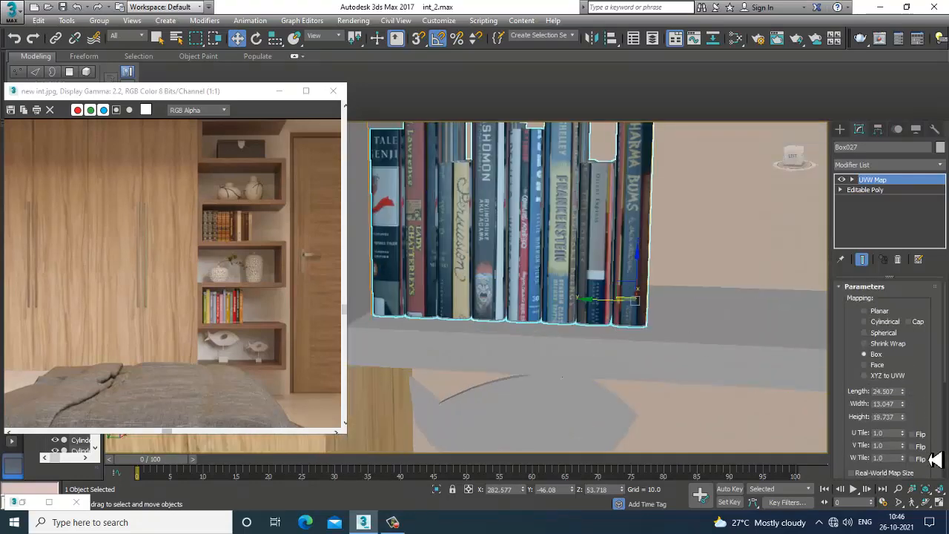
mouse_move(920, 425)
left_mouse_down()
mouse_move(905, 339)
mouse_move(913, 290)
mouse_move(918, 415)
left_mouse_up()
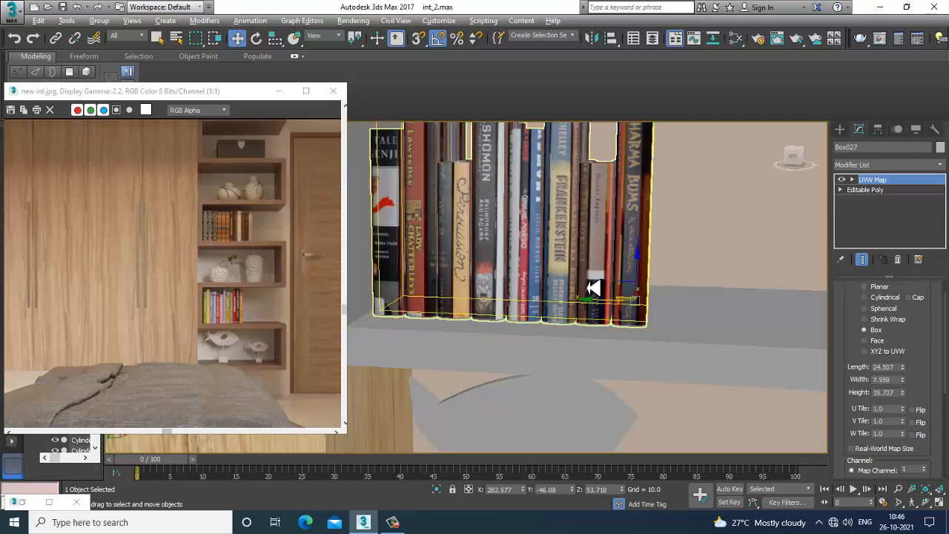
Move the UVW Map gizmo to shift the book texture on the spines
mouse_move(593, 287)
middle_mouse_down("alt")
mouse_move(624, 307)
mouse_move(598, 300)
middle_mouse_up("alt")
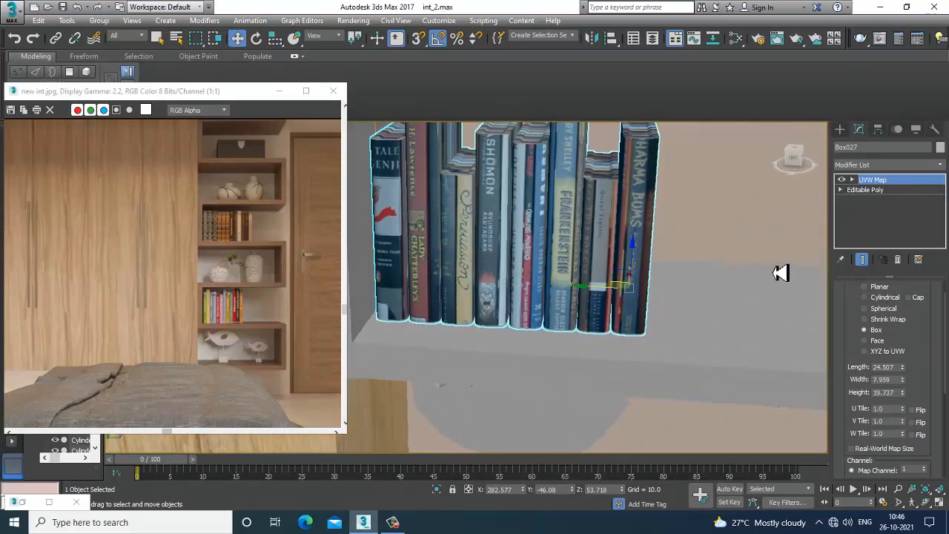
left_click(527, 256)
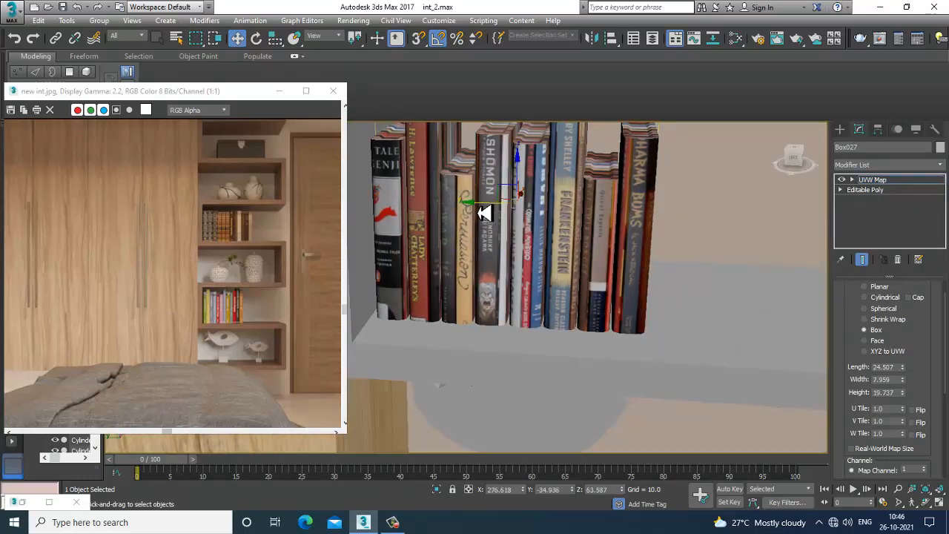
left_click_drag(483, 212, 487, 210)
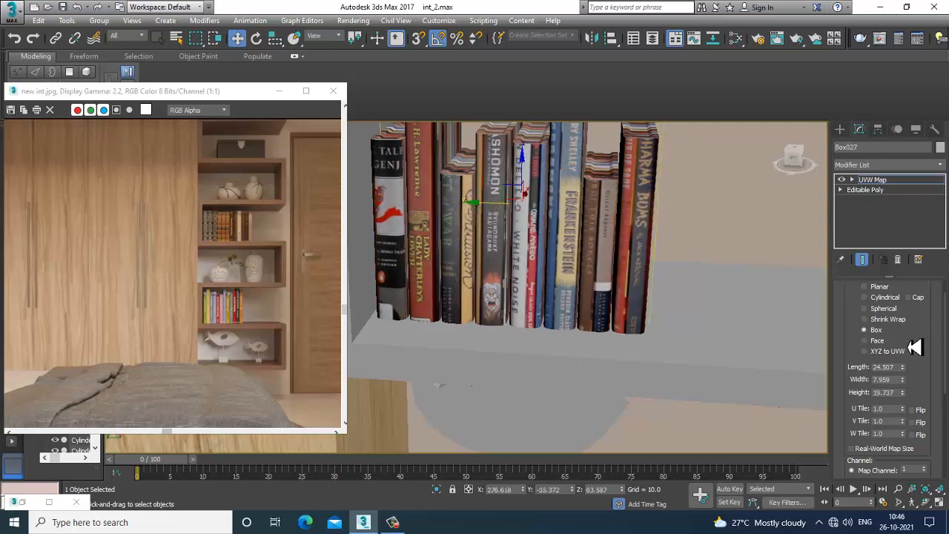
Set the UVW Map length to about 33.8 and convert the books object to Editable Poly
mouse_move(902, 366)
left_mouse_down()
mouse_move(904, 345)
mouse_move(916, 361)
mouse_move(905, 349)
left_mouse_up()
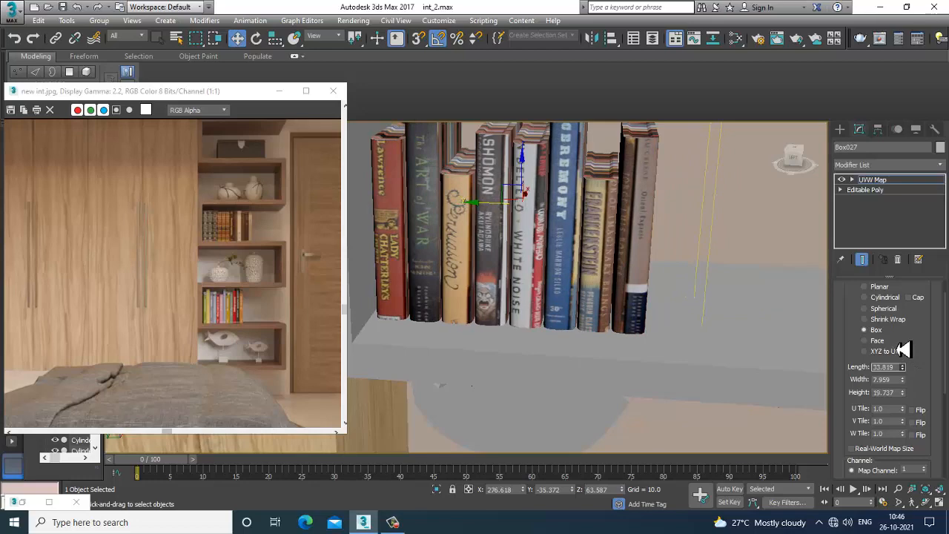
scroll(593, 271, "down", 3)
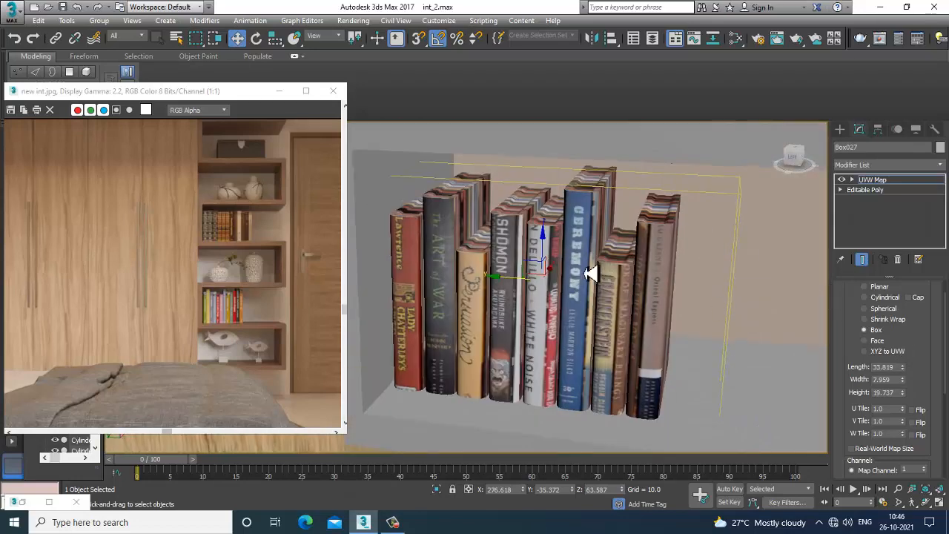
right_click(552, 256)
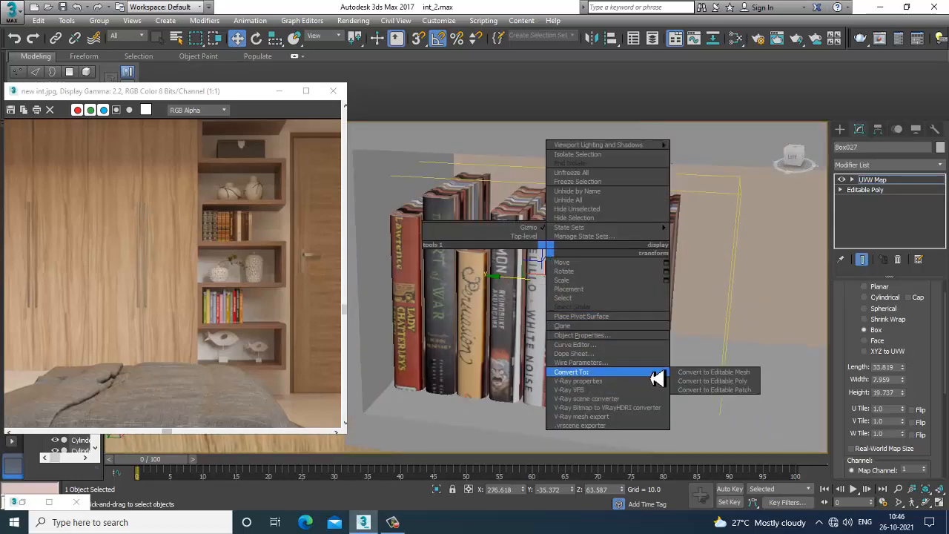
mouse_move(657, 373)
left_click(706, 380)
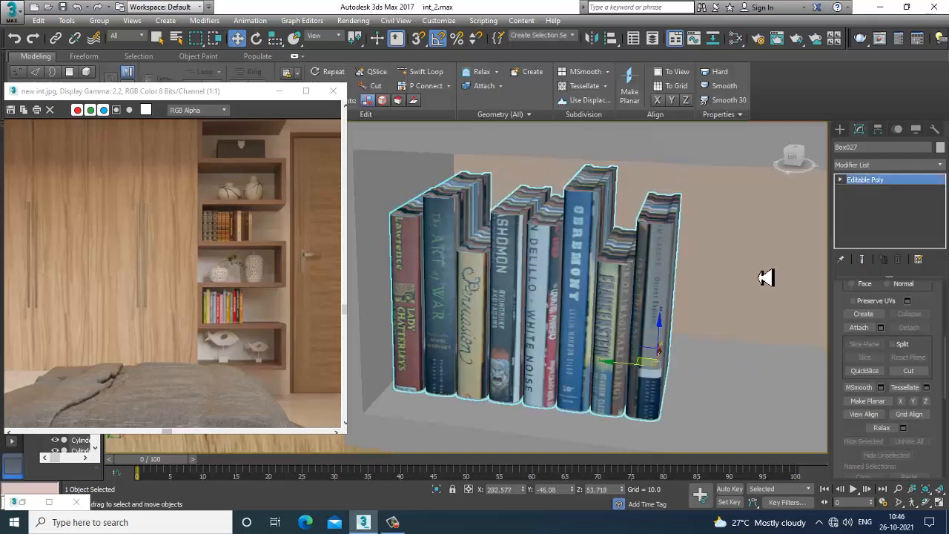
Select the top page-edge polygons of all the books in polygon mode
key("4")
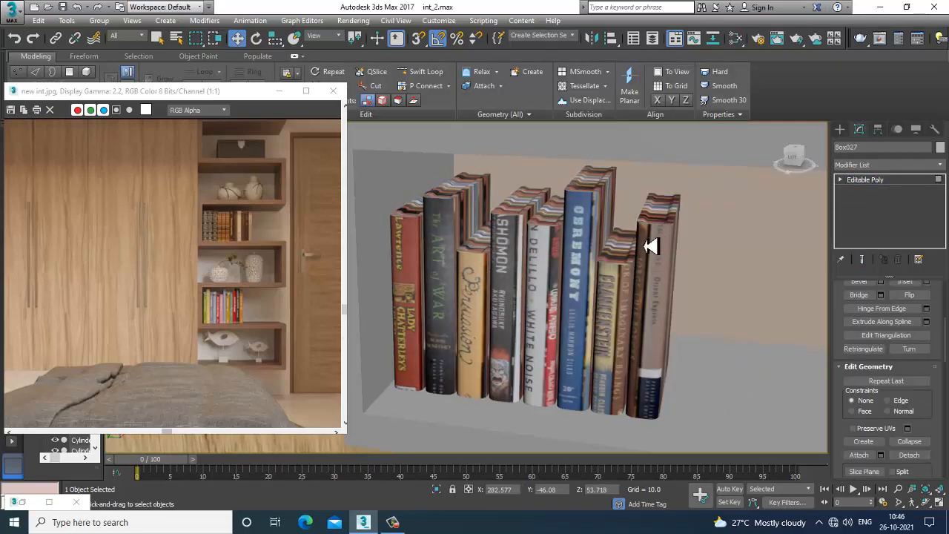
left_click(667, 208)
scroll(680, 260, "up", 5)
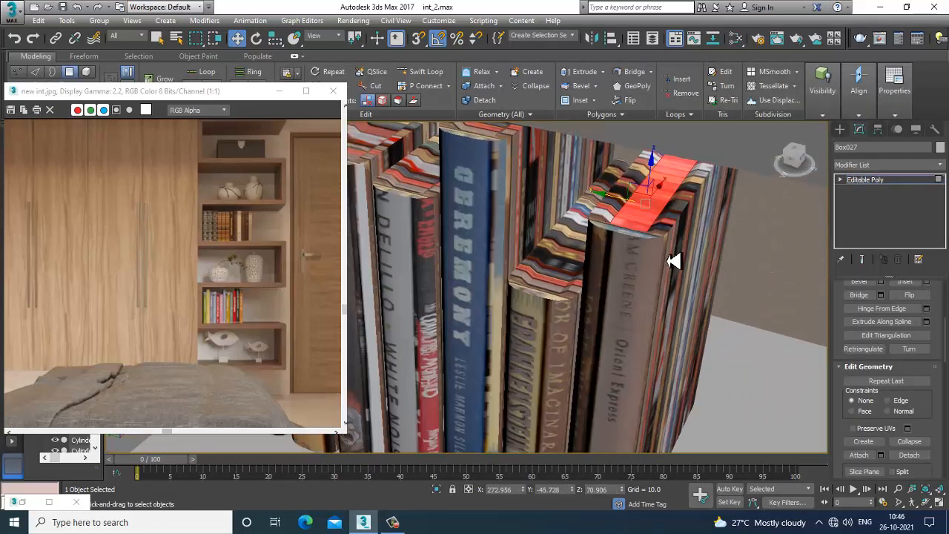
middle_click_drag(577, 286, 671, 338, "alt")
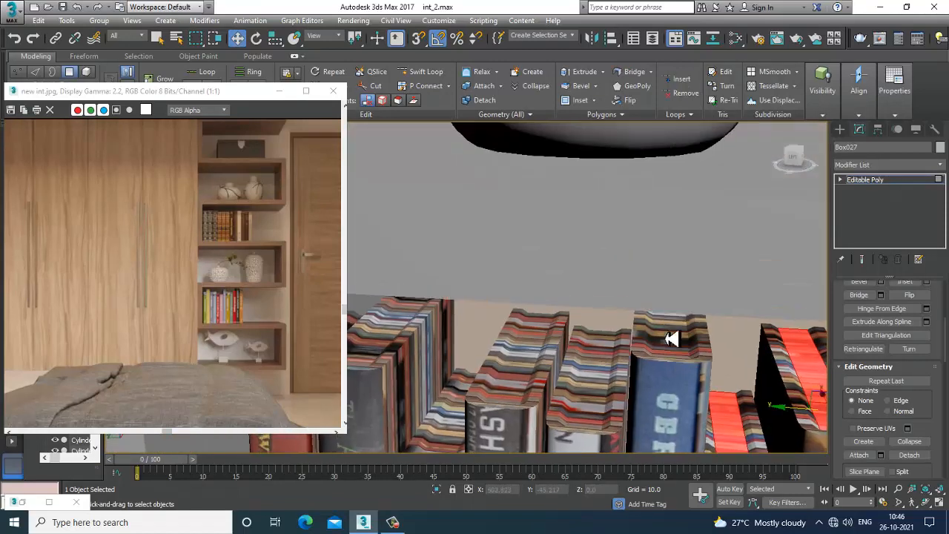
left_click(679, 359, "ctrl")
left_click(597, 393, "ctrl")
left_click(530, 381, "ctrl")
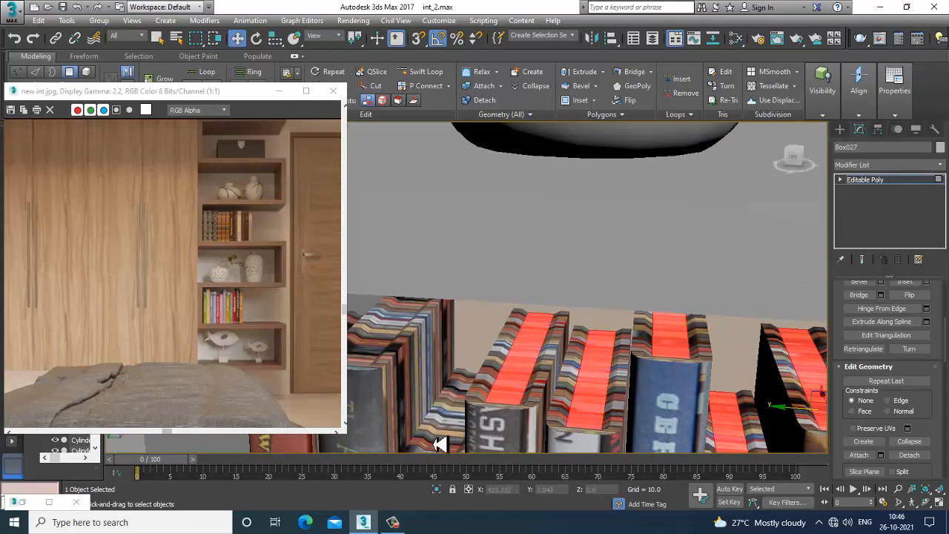
left_click(452, 431, "ctrl")
middle_click_drag(453, 431, 593, 321)
left_click(520, 317, "ctrl")
left_click(445, 355, "ctrl")
Assign a new VRayMtl with a pale cream diffuse color to the selected top polygons
key("m")
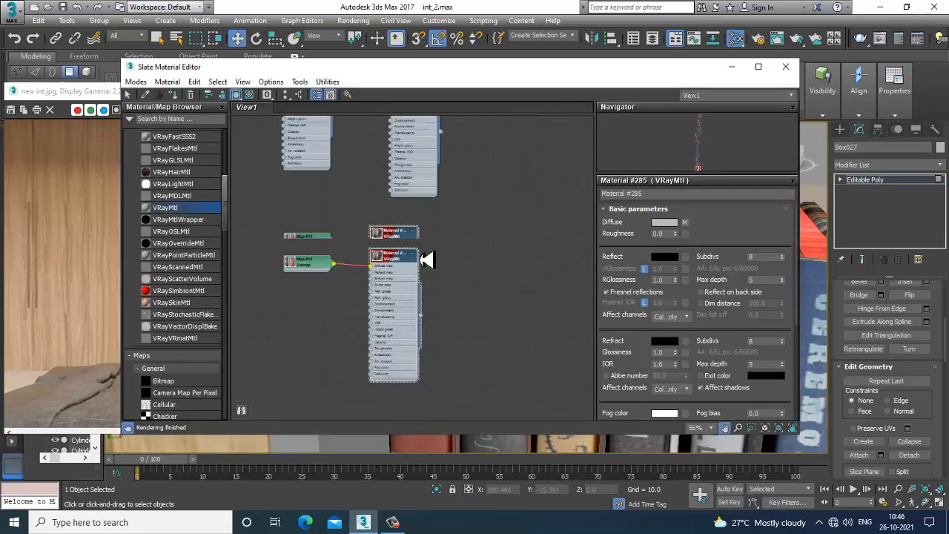
left_click(479, 217)
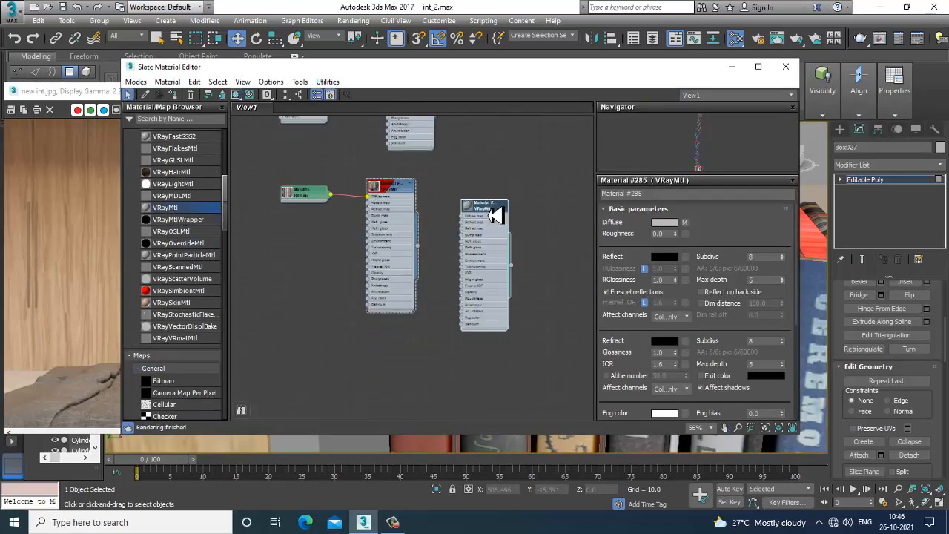
left_click(662, 223)
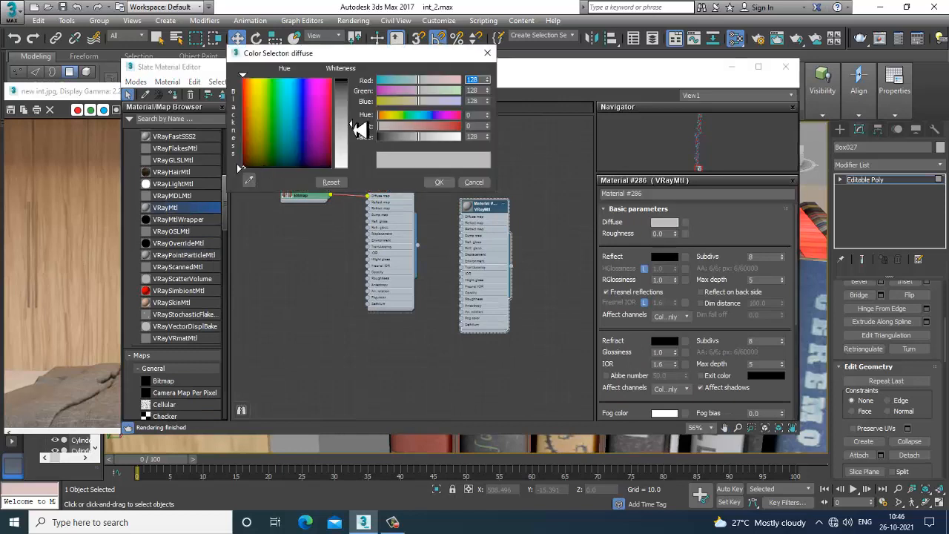
left_click_drag(359, 130, 357, 166)
left_click(440, 182)
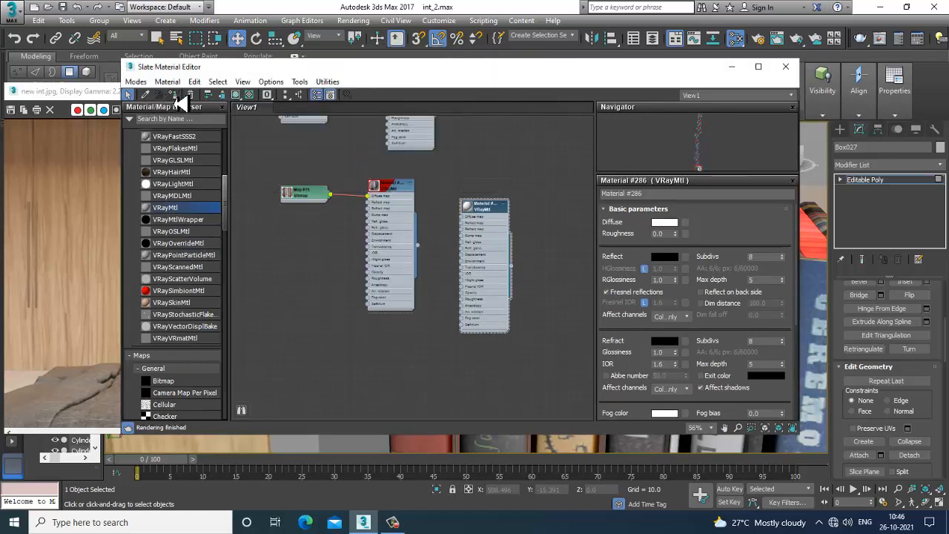
left_click(178, 97)
left_click(671, 223)
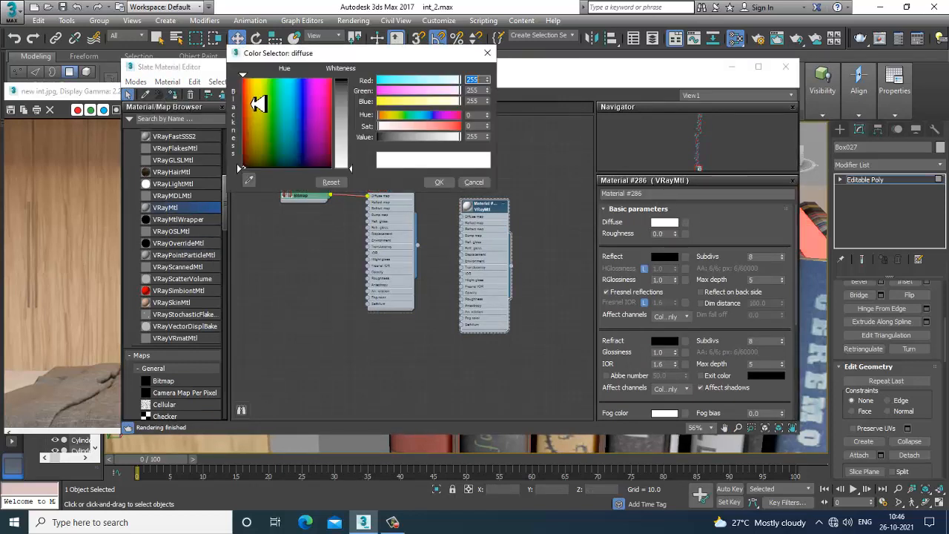
left_click_drag(256, 137, 247, 106)
left_click_drag(356, 174, 343, 141)
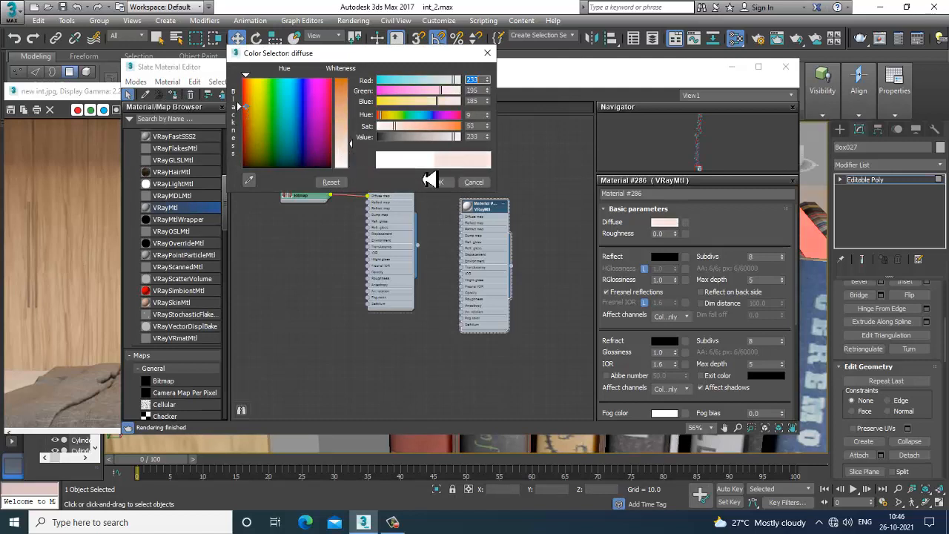
left_click(439, 182)
Rename the book-spine material to books and minimize the material editor
double_click(406, 191)
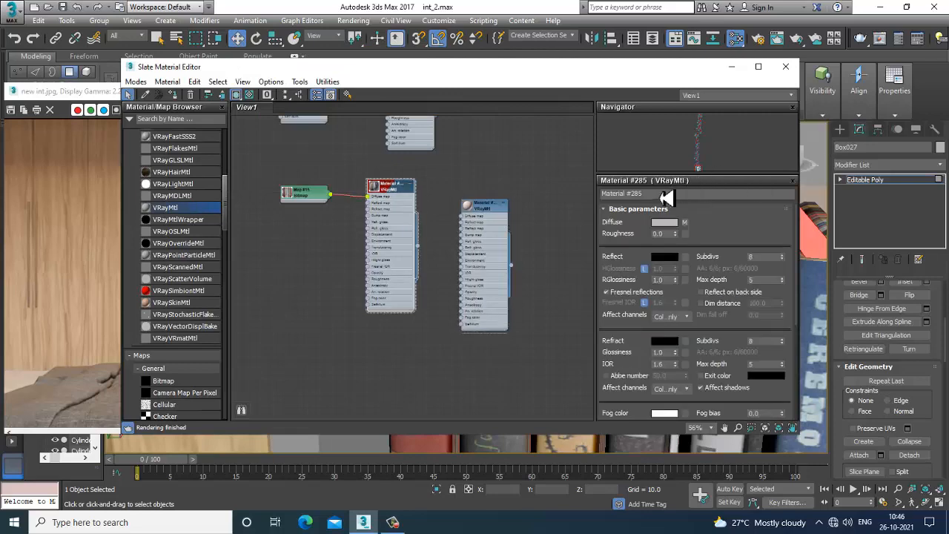
left_click_drag(661, 196, 421, 195)
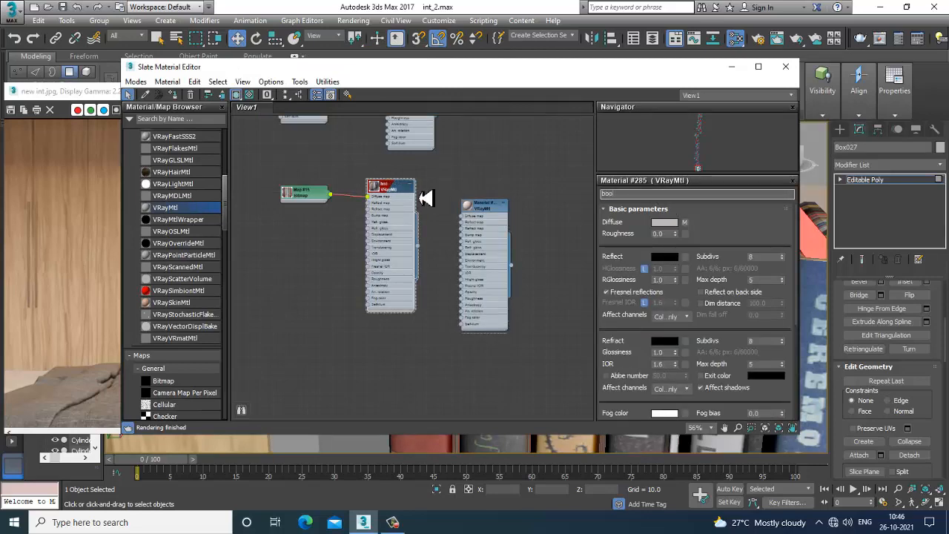
left_click(733, 68)
Leave polygon mode and select one of the grey books on the upper shelf
scroll(692, 275, "down", 10)
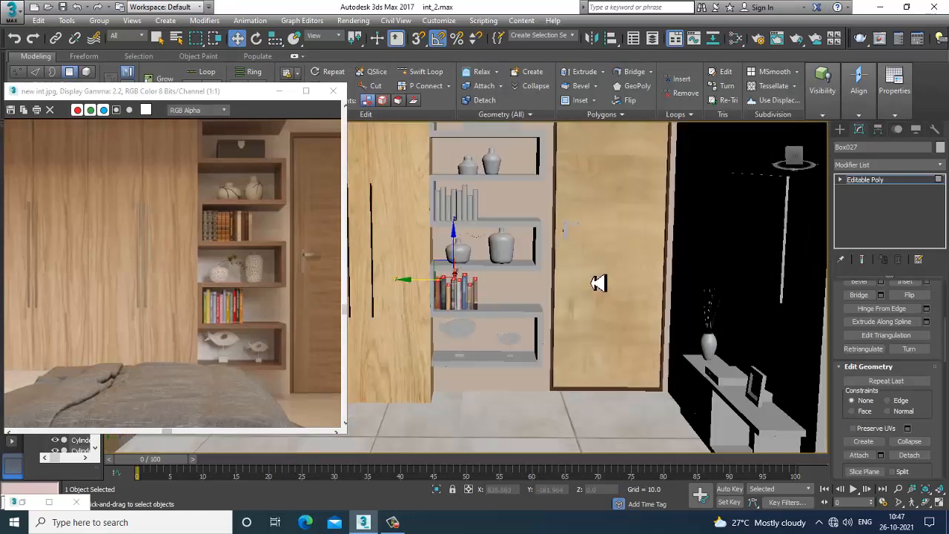
scroll(599, 289, "down", 8)
scroll(597, 300, "up", 15)
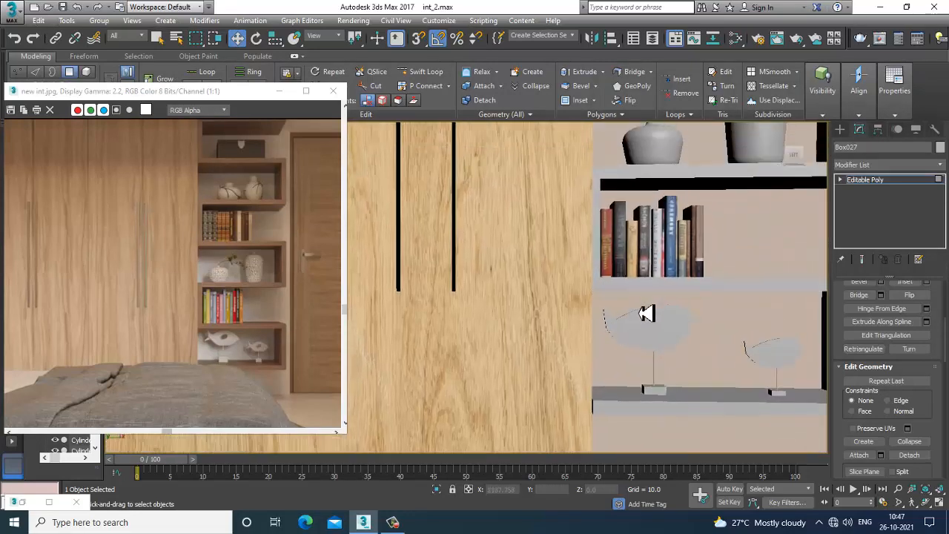
middle_click_drag(654, 316, 629, 348)
middle_click_drag(700, 201, 616, 388)
middle_click_drag(819, 235, 808, 237, "alt")
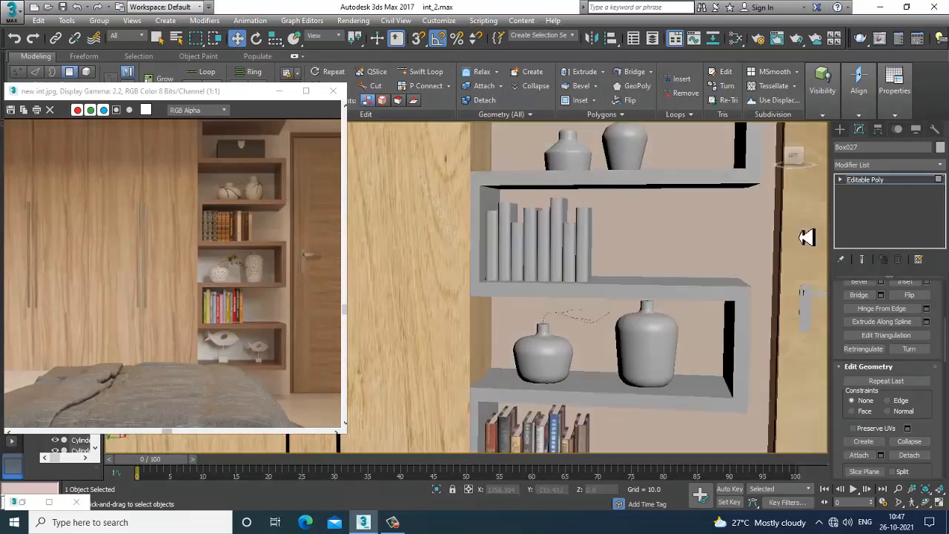
left_click(877, 185)
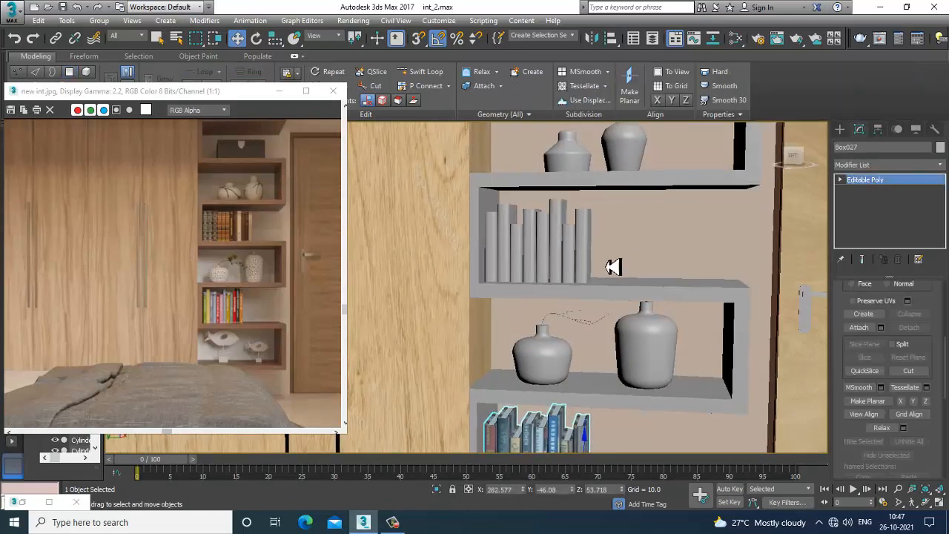
left_click(566, 237)
left_click(583, 246)
scroll(599, 250, "up", 4)
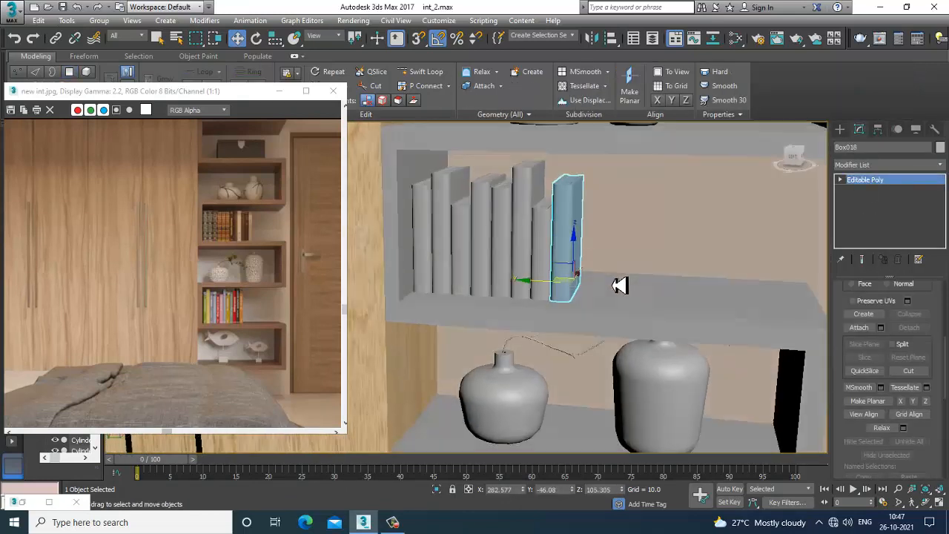
Attach the neighbouring books on that upper shelf into the selected book object
left_click(865, 328)
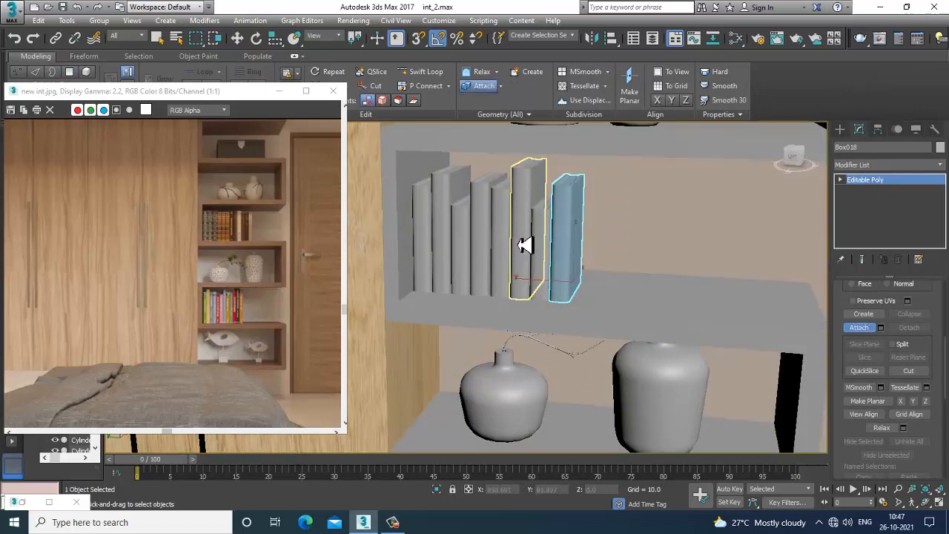
left_click(534, 230)
left_click(507, 225)
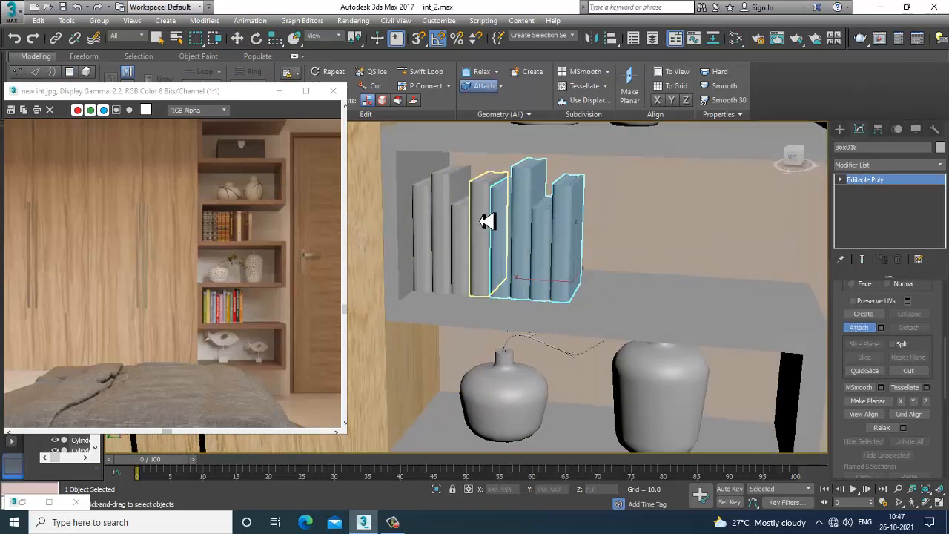
left_click(483, 220)
left_click(460, 226)
left_click(439, 225)
left_click(435, 224)
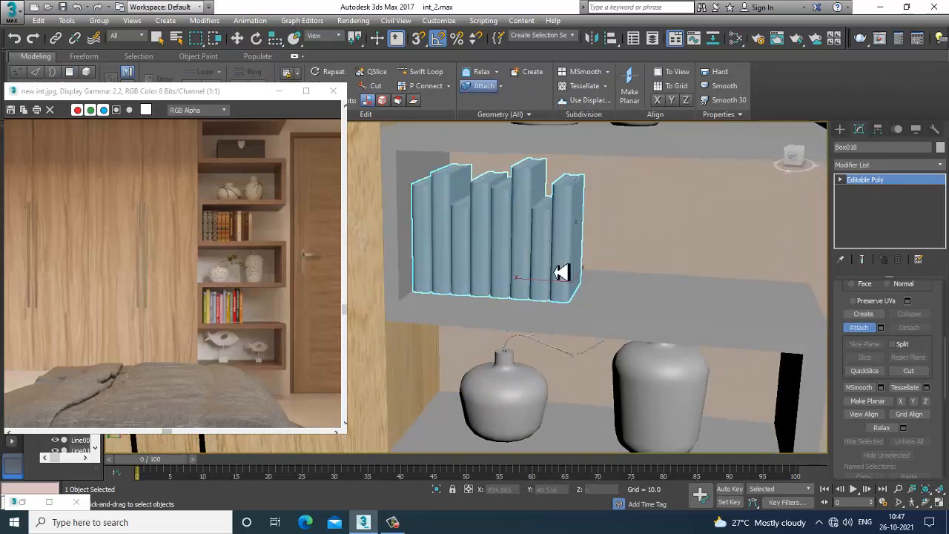
key("2")
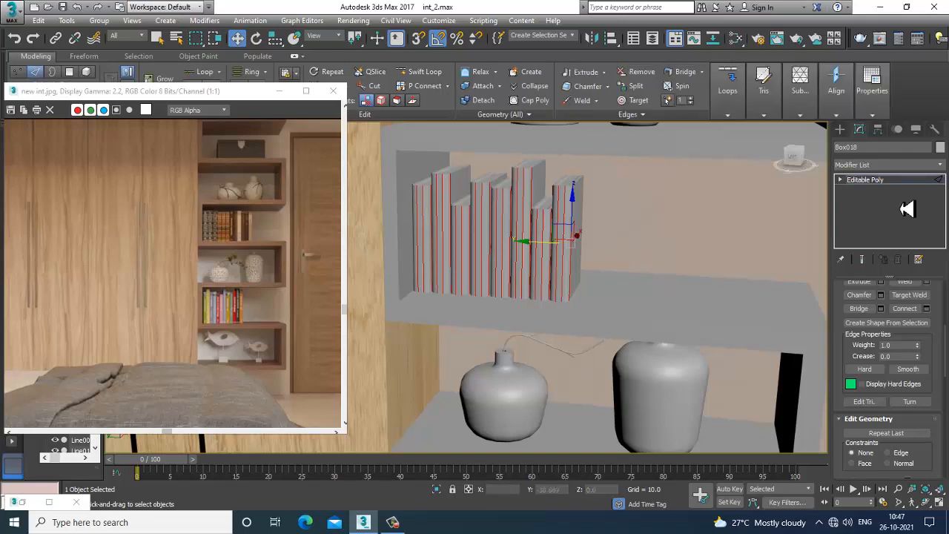
left_click(897, 185)
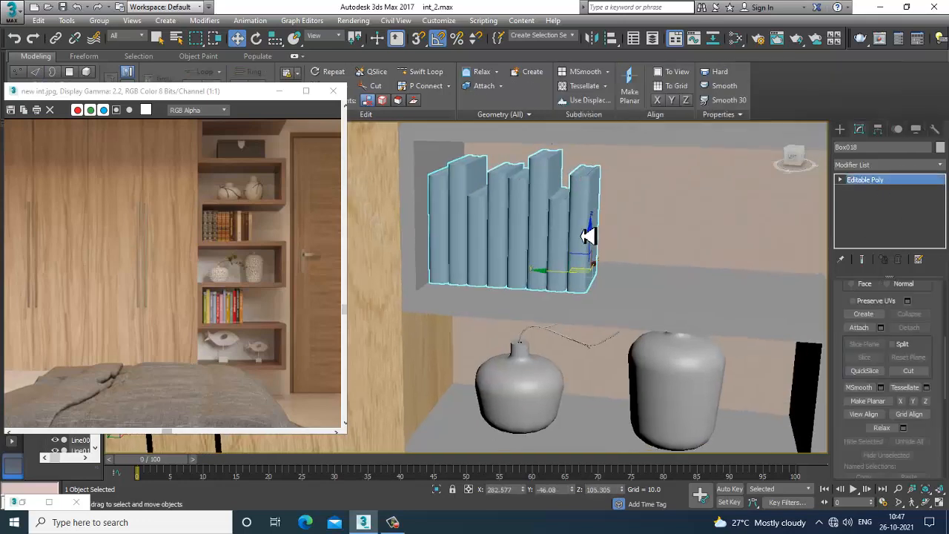
Create a new VRayMtl using the 49ef167f53456... book-spines image as diffuse bitmap and apply it to the attached books
key("m")
middle_click_drag(400, 307, 373, 235)
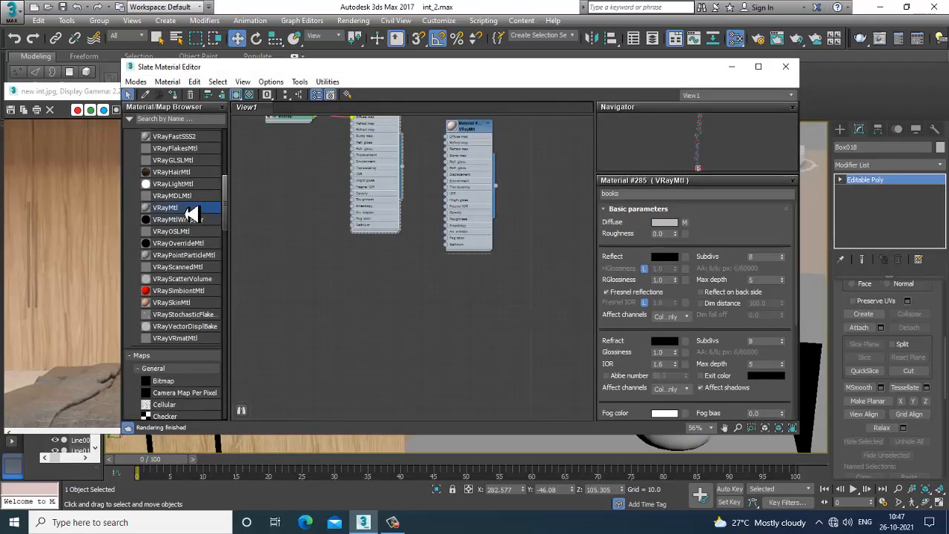
left_click_drag(388, 263, 389, 262)
double_click(398, 263)
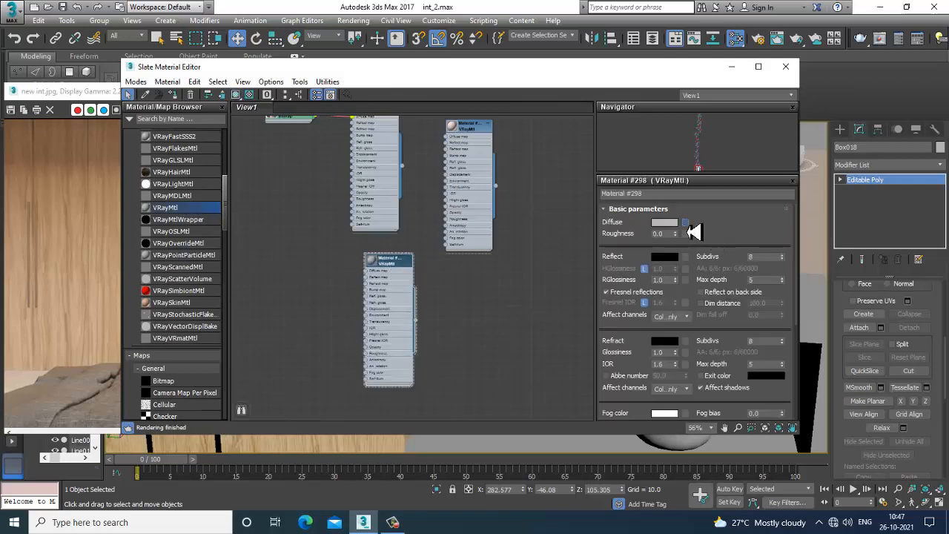
left_click(686, 224)
double_click(378, 126)
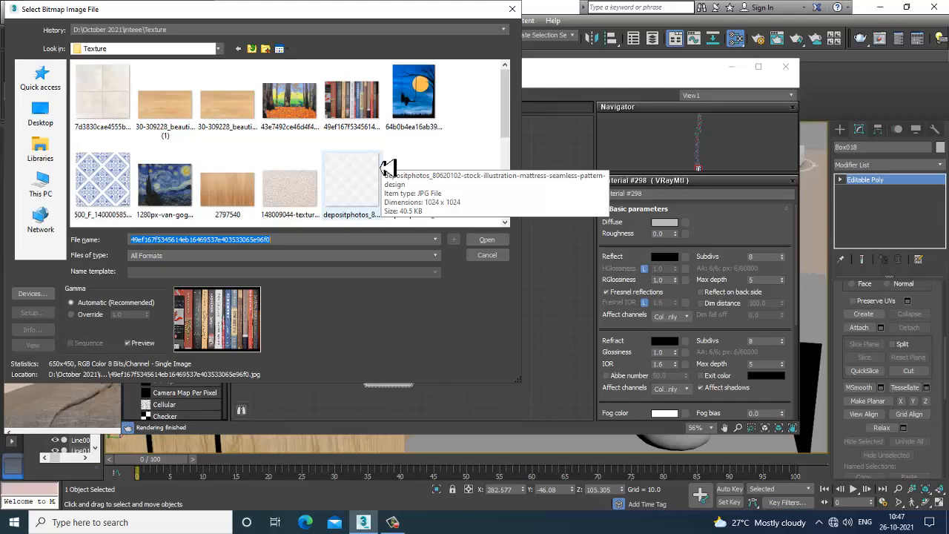
scroll(387, 169, "down", 1)
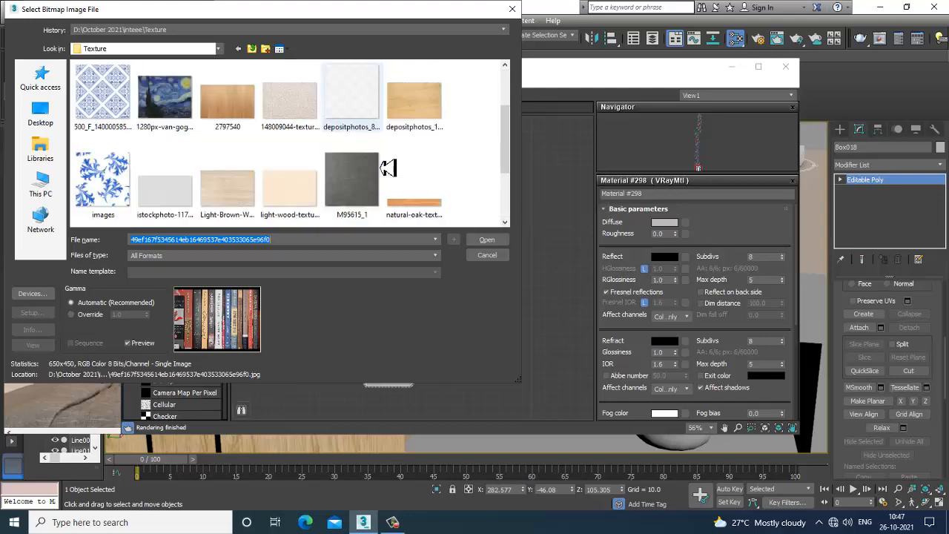
scroll(387, 169, "down", 1)
scroll(387, 169, "up", 2)
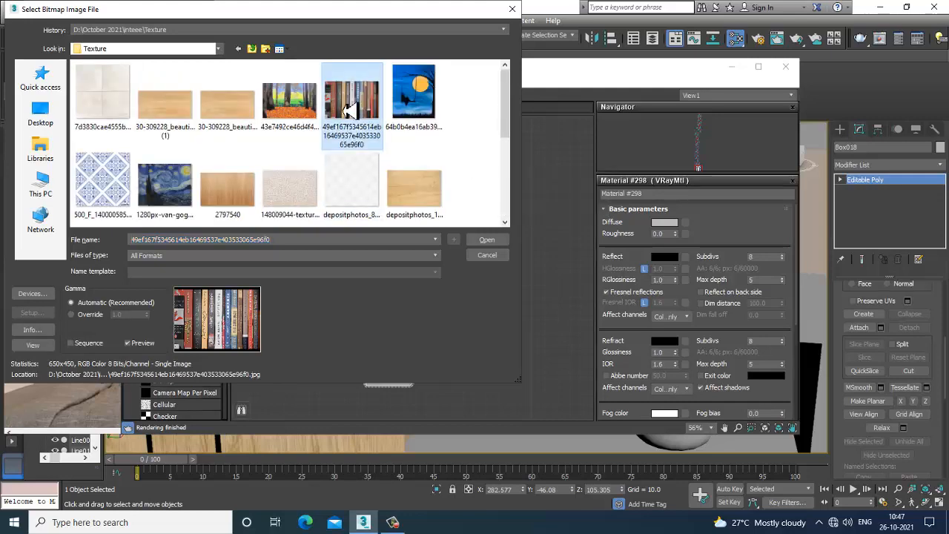
double_click(352, 104)
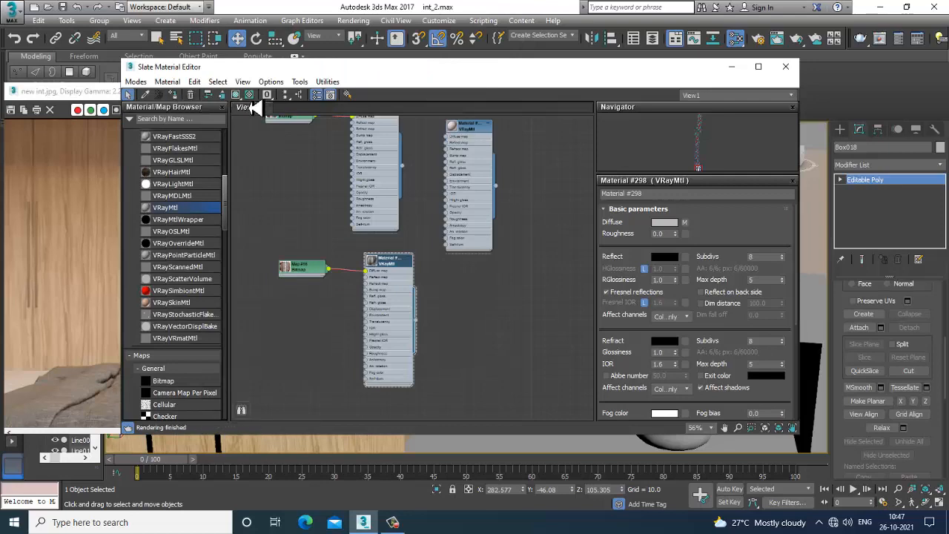
left_click(732, 66)
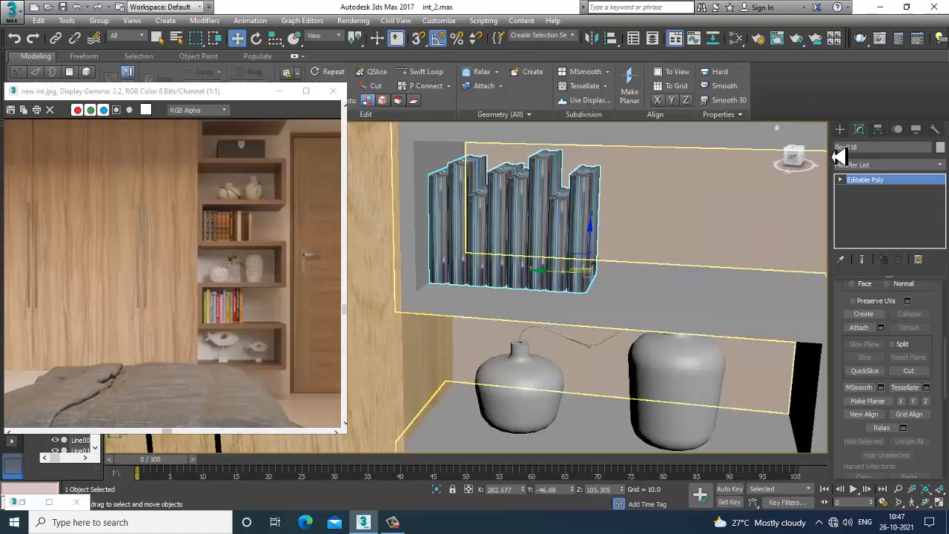
Add a UVW Map modifier to the attached upper-shelf books
left_click(886, 164)
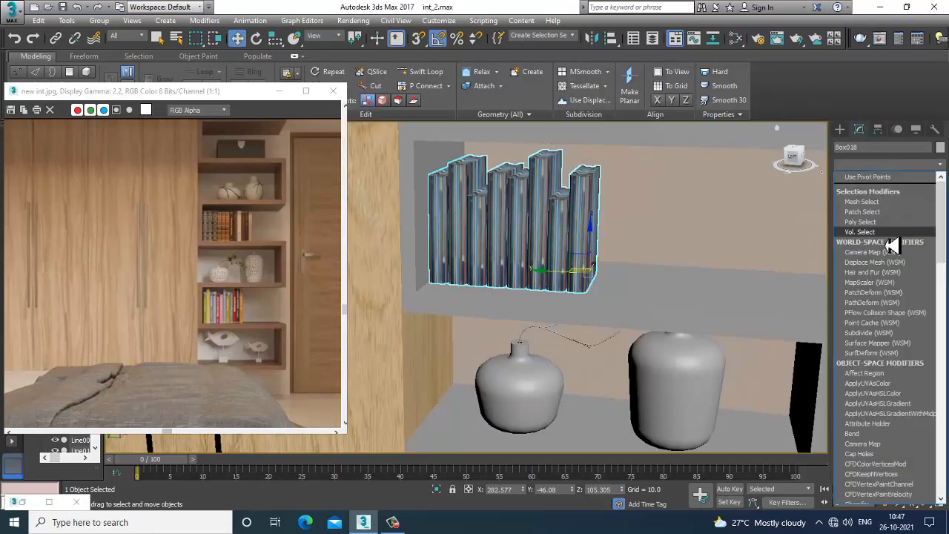
key("u")
left_click(864, 379)
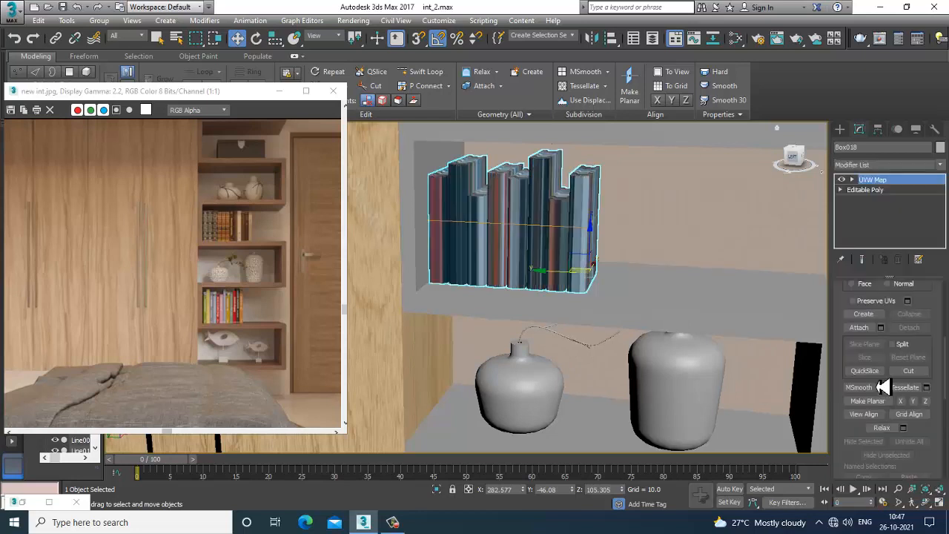
Switch the upper-shelf books' UVW Map to Box mapping
scroll(879, 385, "down", 5)
scroll(875, 334, "up", 4)
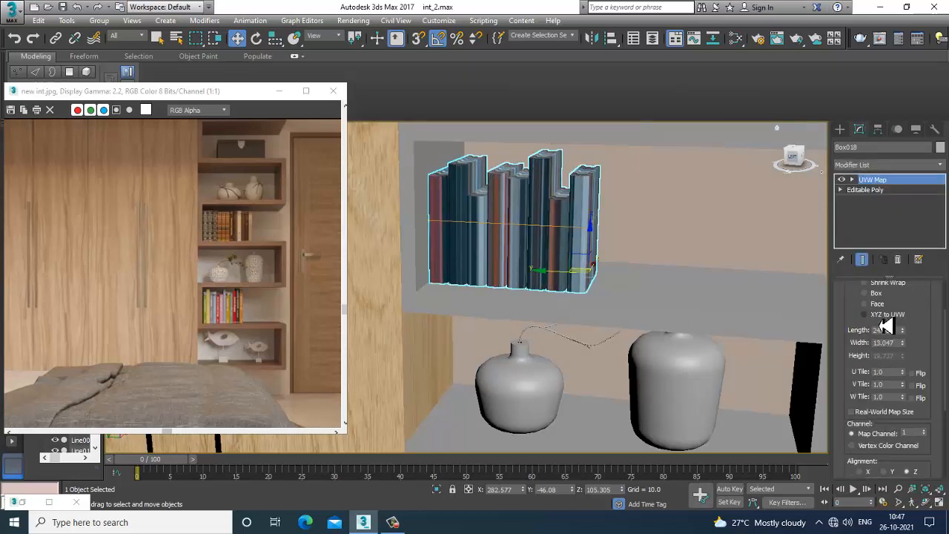
left_click(865, 294)
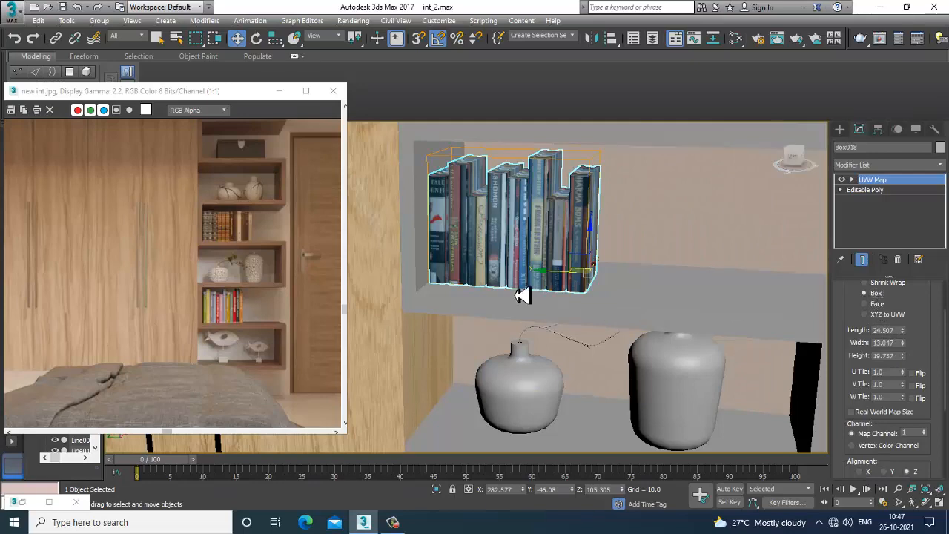
Increase the UVW Map box width to about 29.7 so the spines fit the books
scroll(526, 290, "up", 5)
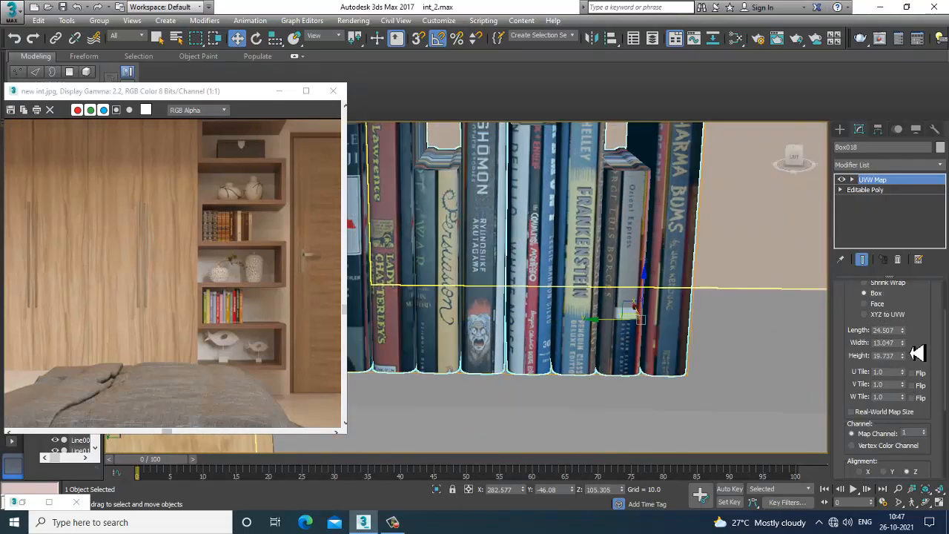
left_click_drag(909, 350, 890, 276)
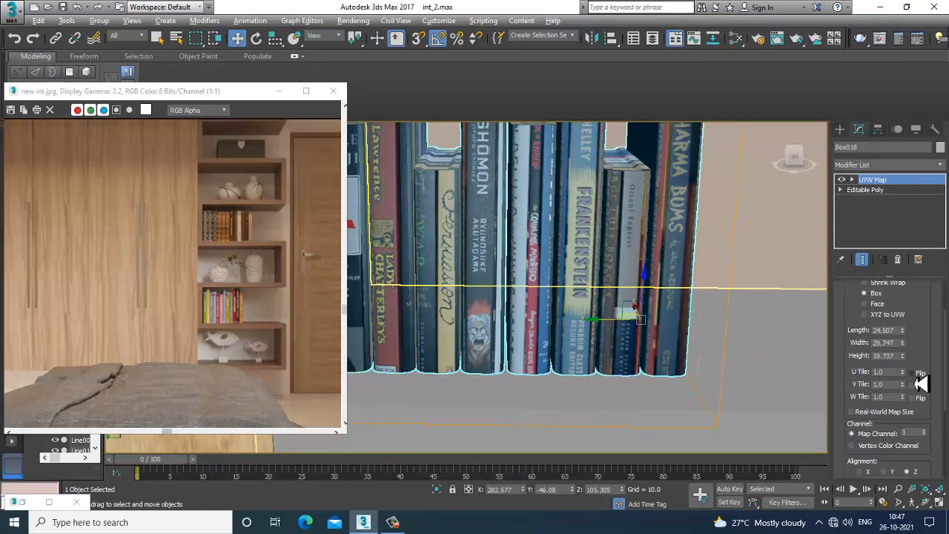
mouse_move(637, 338)
middle_mouse_down("alt")
mouse_move(612, 328)
mouse_move(635, 339)
middle_mouse_up("alt")
left_click_drag(932, 360, 924, 207)
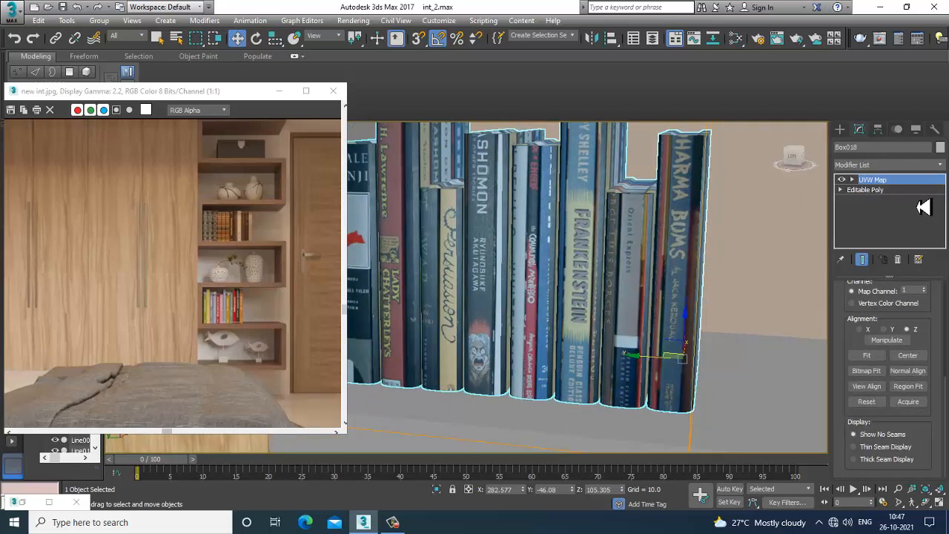
Convert the mapped upper-shelf books to Editable Poly
middle_click_drag(612, 274, 565, 264, "alt")
right_click(565, 264)
mouse_move(643, 387)
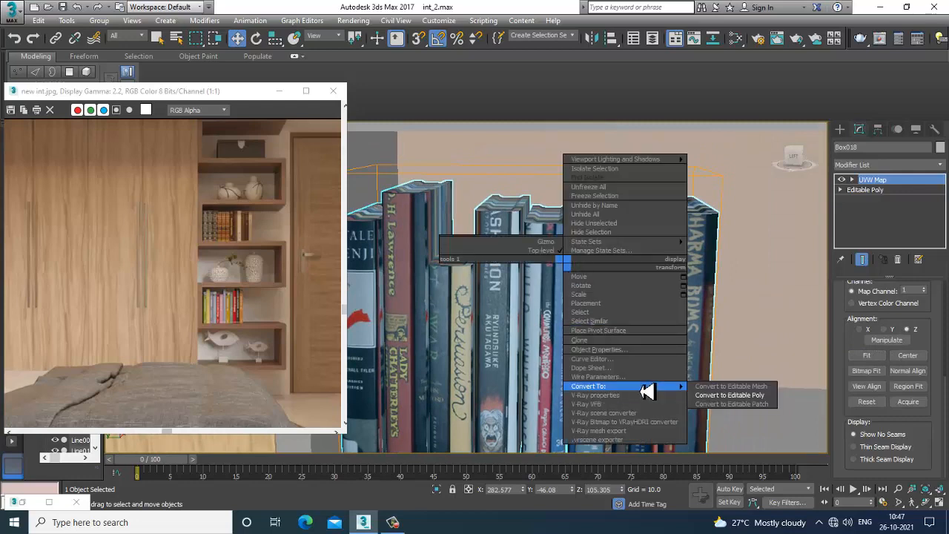
left_click(762, 396)
middle_click_drag(762, 396, 710, 285, "alt")
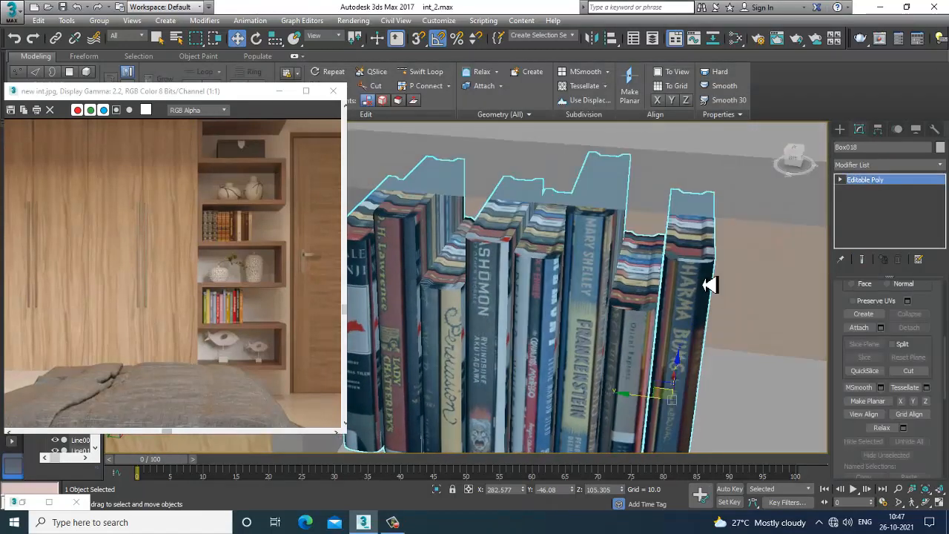
In polygon mode, select the top faces of all the upper-shelf books
key("4")
left_click(680, 256)
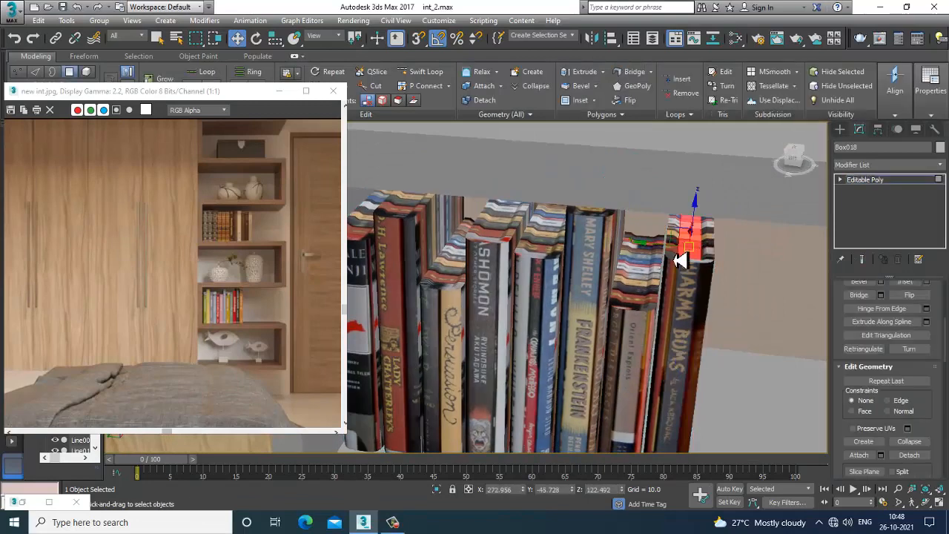
left_click(638, 256, "ctrl")
middle_click_drag(636, 254, 598, 208, "alt")
left_click(596, 200, "ctrl")
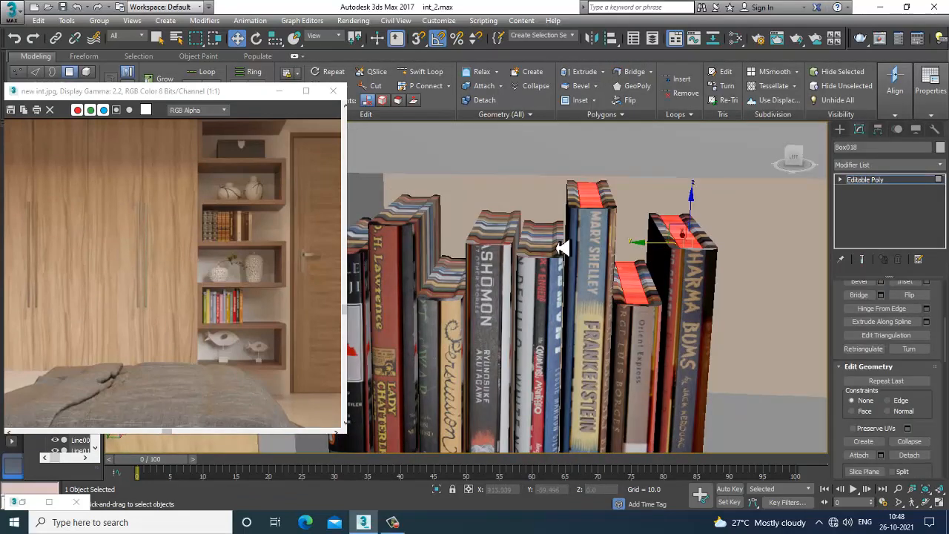
left_click(543, 248, "ctrl")
left_click(511, 240, "ctrl")
left_click(449, 273, "ctrl")
middle_click_drag(451, 289, 528, 236, "alt")
left_click(528, 236, "ctrl")
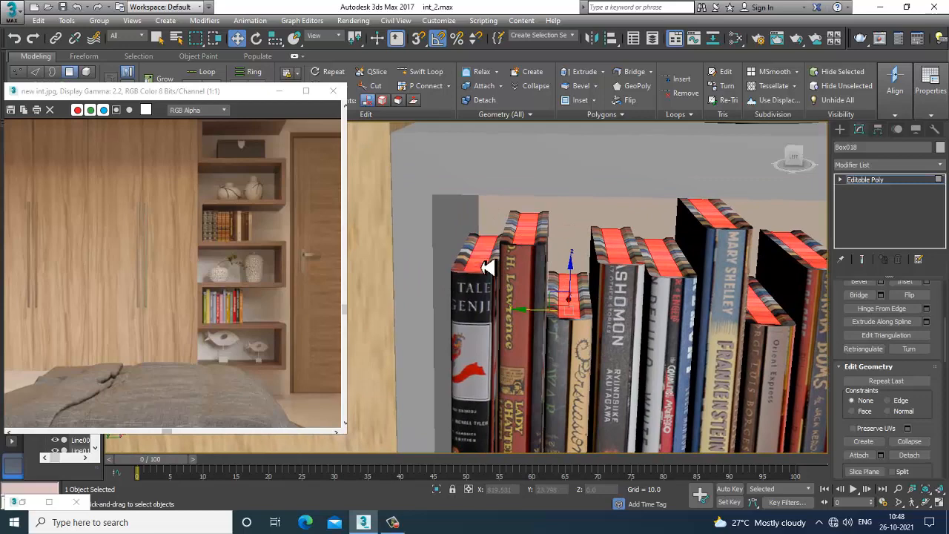
Assign the plain grey VRayMtl to the selected book tops and exit polygon level
key("m")
left_click(493, 277)
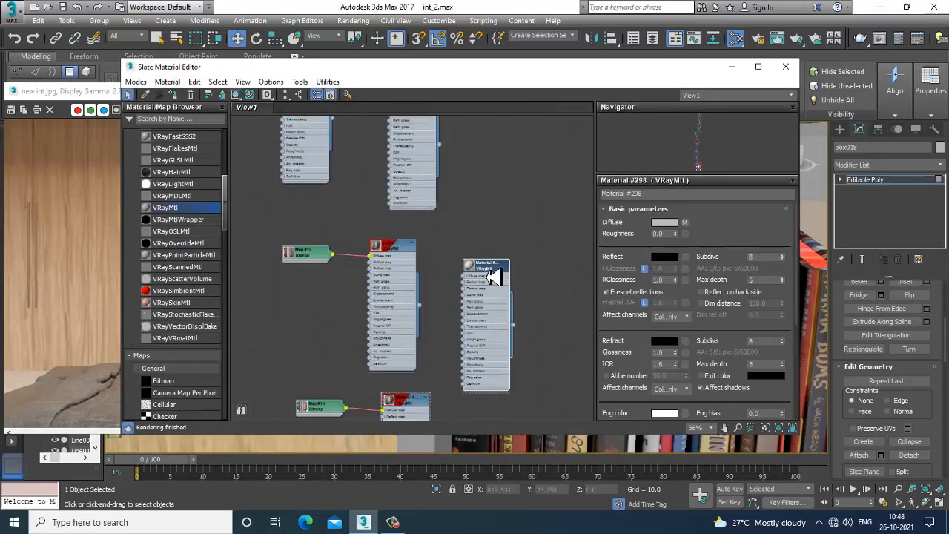
left_click(732, 66)
scroll(730, 193, "down", 5)
middle_click_drag(727, 221, 578, 244)
scroll(578, 244, "down", 3)
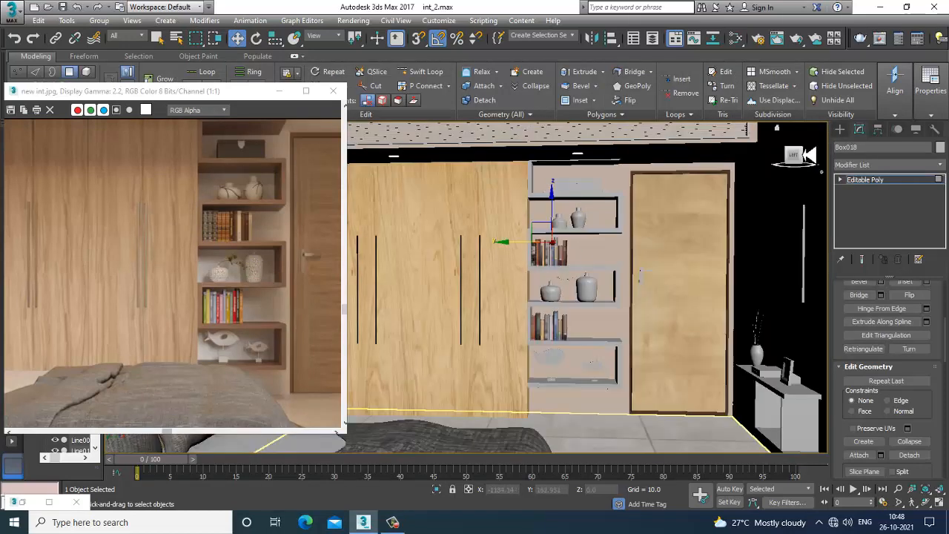
left_click(883, 181)
Select the small vase on the middle shelf and create a new VRayMtl node in the Slate Material Editor
scroll(629, 286, "up", 4)
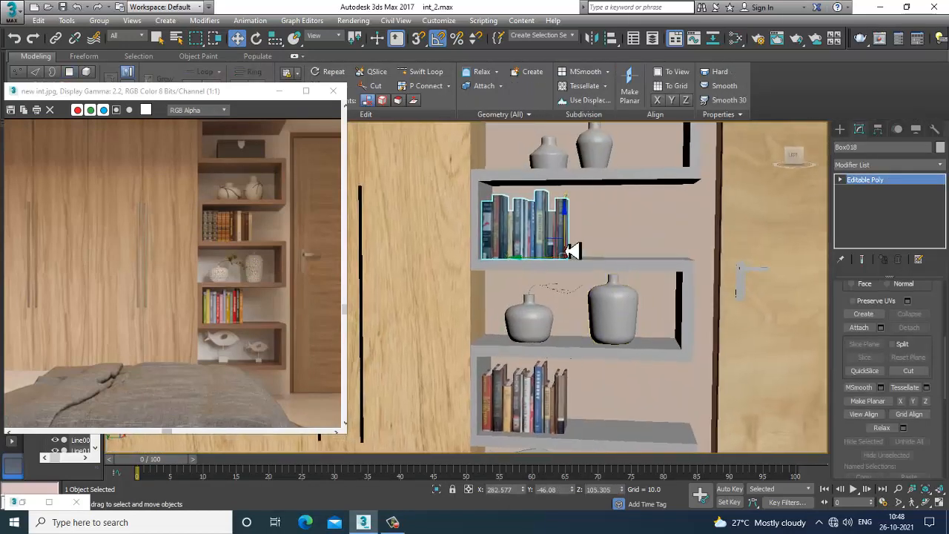
middle_click_drag(602, 207, 626, 265)
left_click(556, 381)
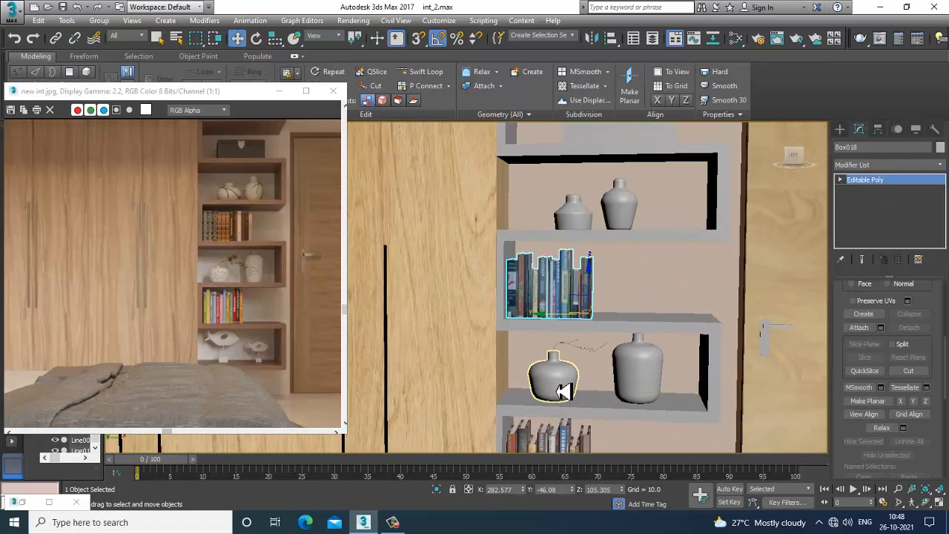
scroll(577, 333, "up", 6)
key("m")
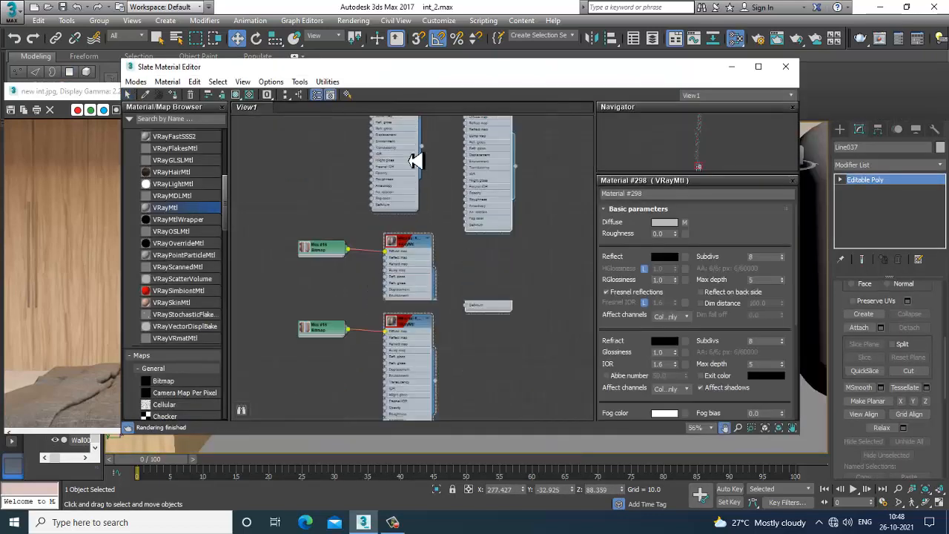
left_click_drag(182, 215, 474, 172)
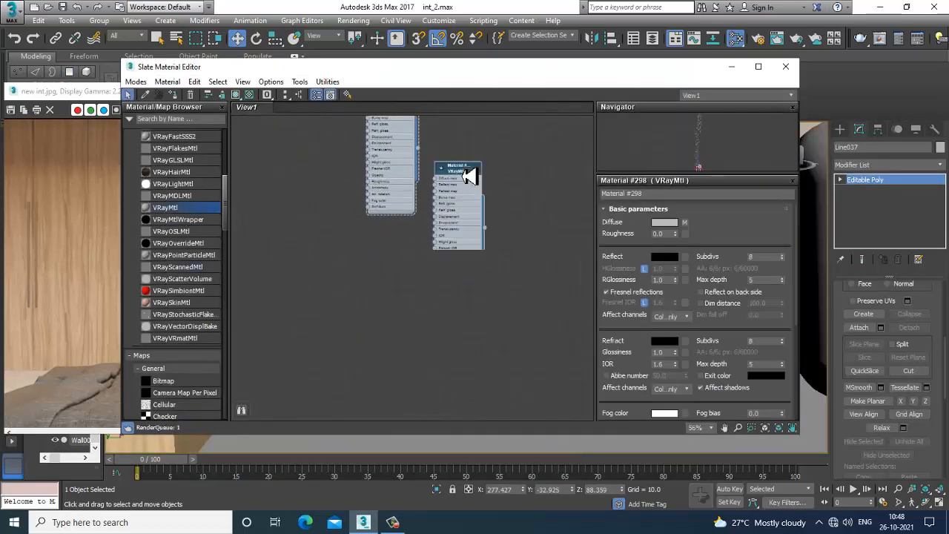
Load the stickers-flower-of-ceramic-texture-style image as the new material's diffuse bitmap
left_click(687, 224)
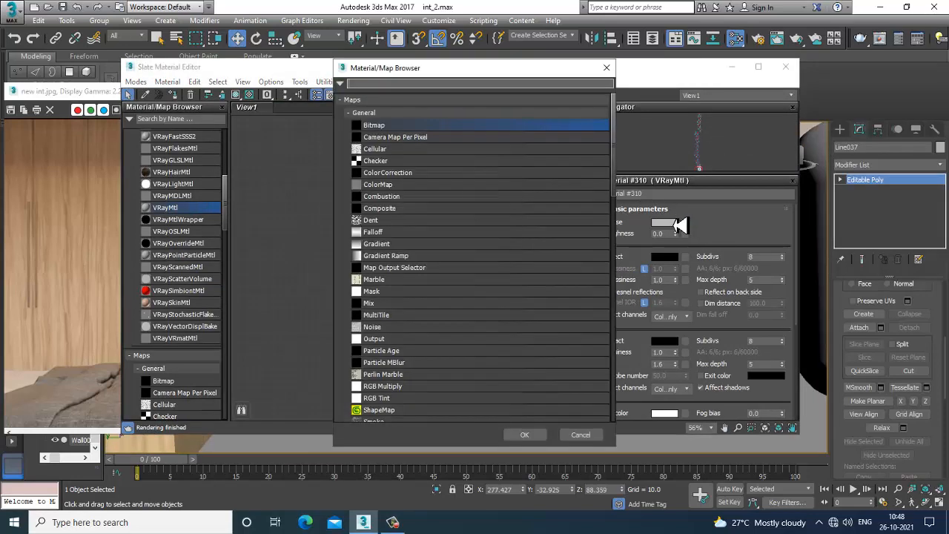
double_click(396, 125)
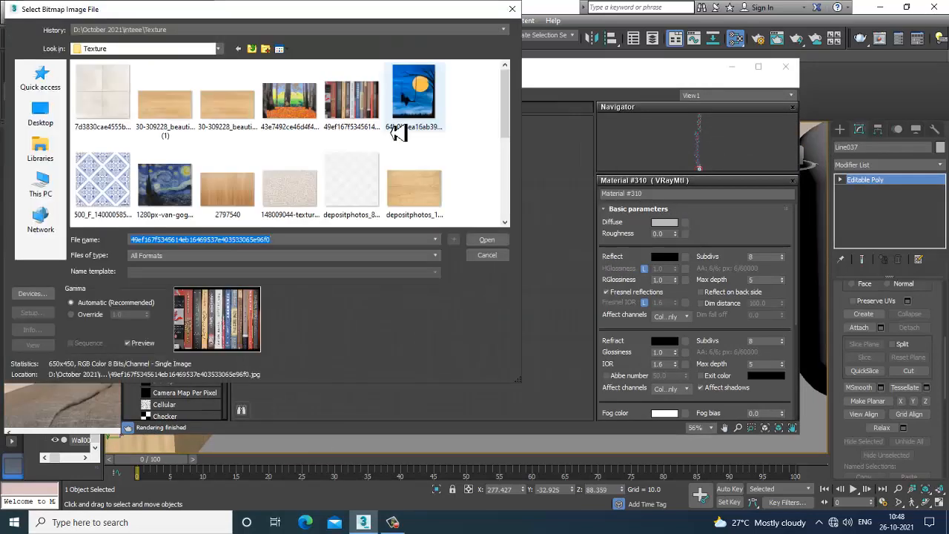
scroll(397, 132, "down", 1)
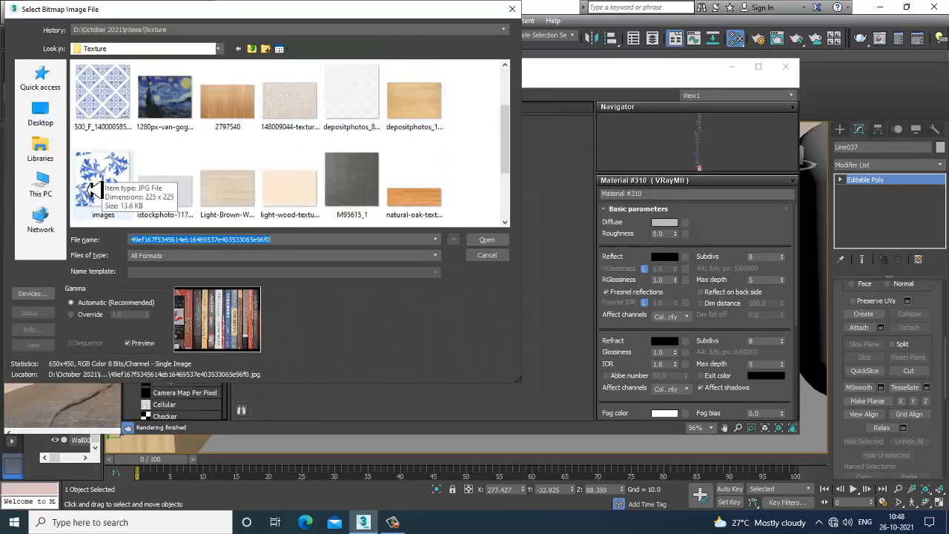
scroll(119, 182, "up", 1)
scroll(168, 159, "down", 3)
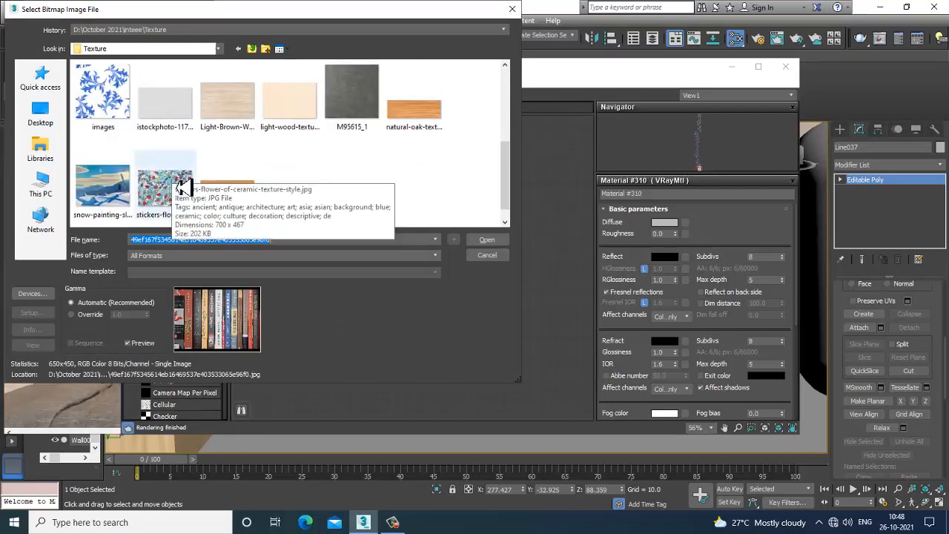
left_click(184, 188)
double_click(184, 188)
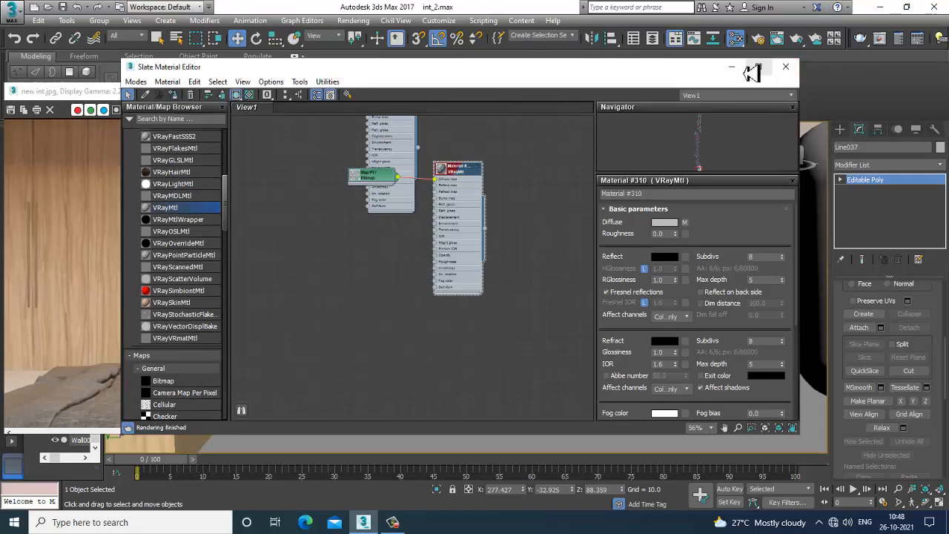
Set the material's reflection colour to grey and apply it to the vase
left_click(665, 257)
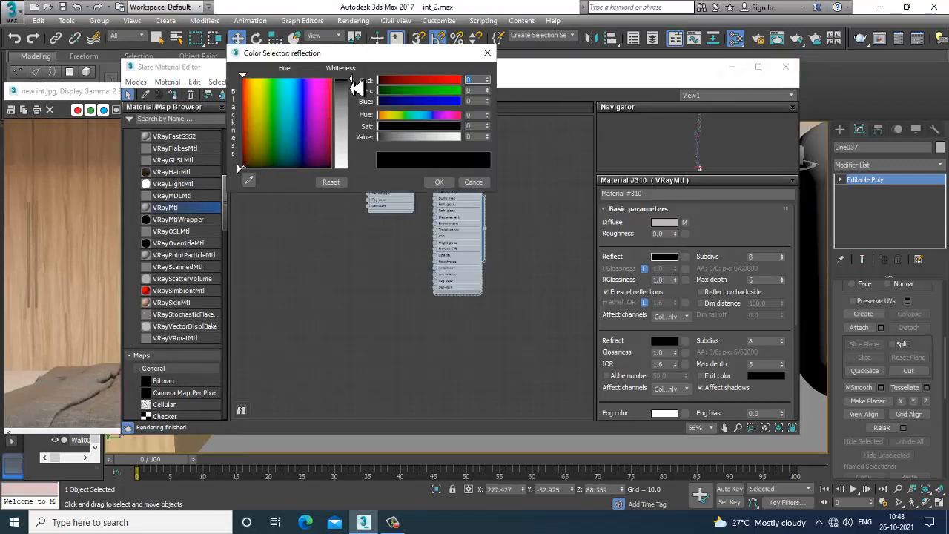
left_click_drag(357, 87, 367, 119)
left_click(439, 182)
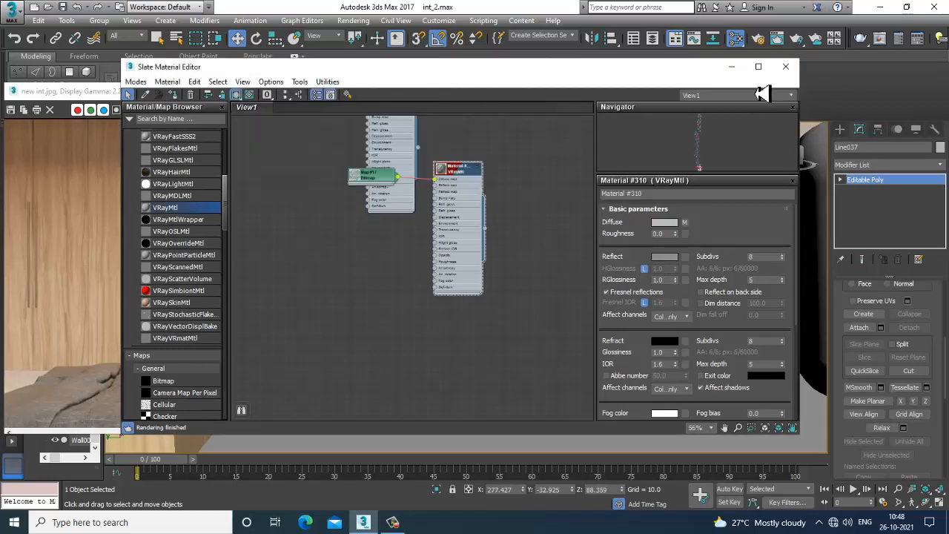
left_click(732, 67)
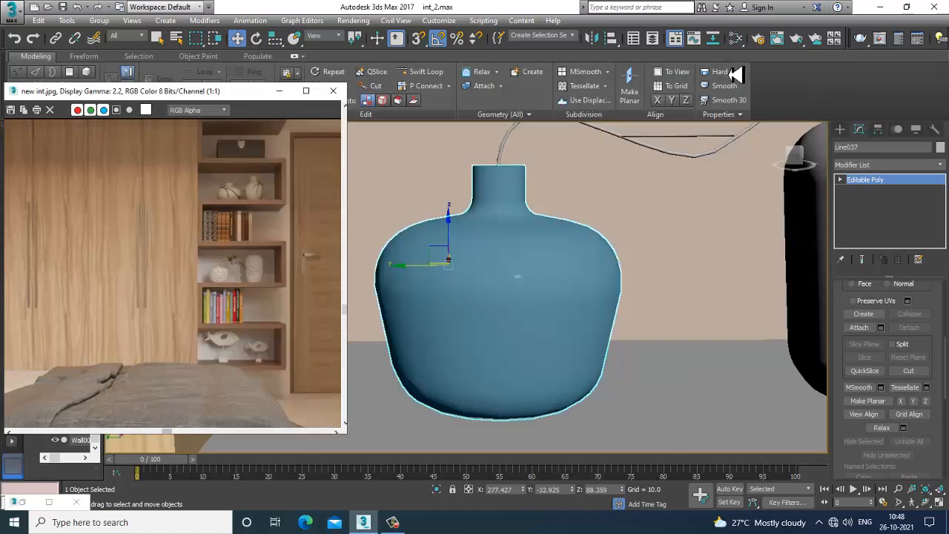
Add a UVW Map modifier to the vase
left_click(882, 165)
key("u")
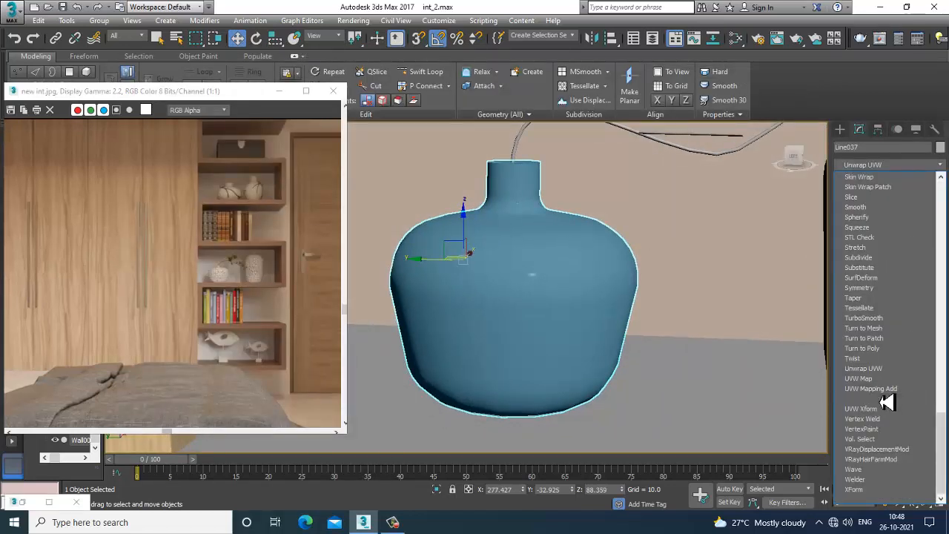
left_click(883, 381)
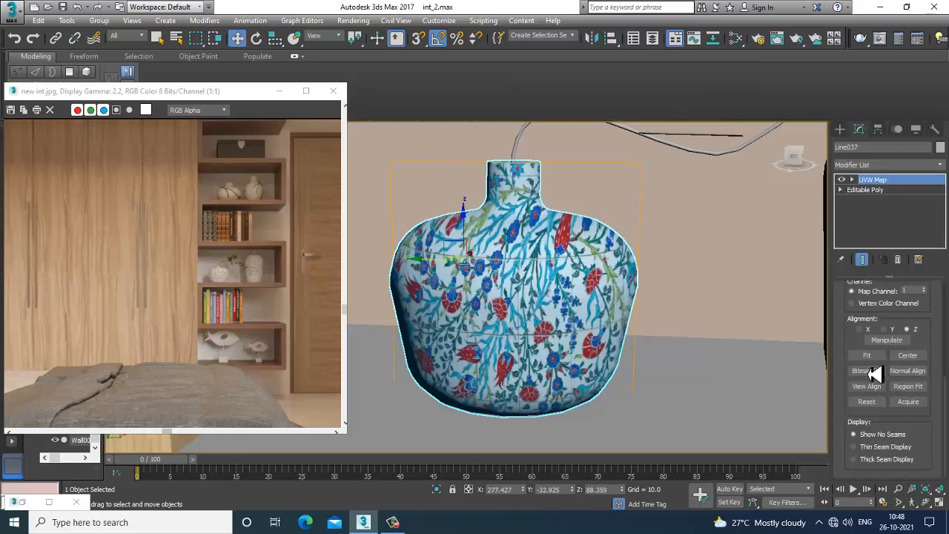
Set the vase's UVW mapping to Cylindrical, aligned on the X axis, and fit the gizmo
scroll(871, 371, "up", 5)
left_click(864, 313)
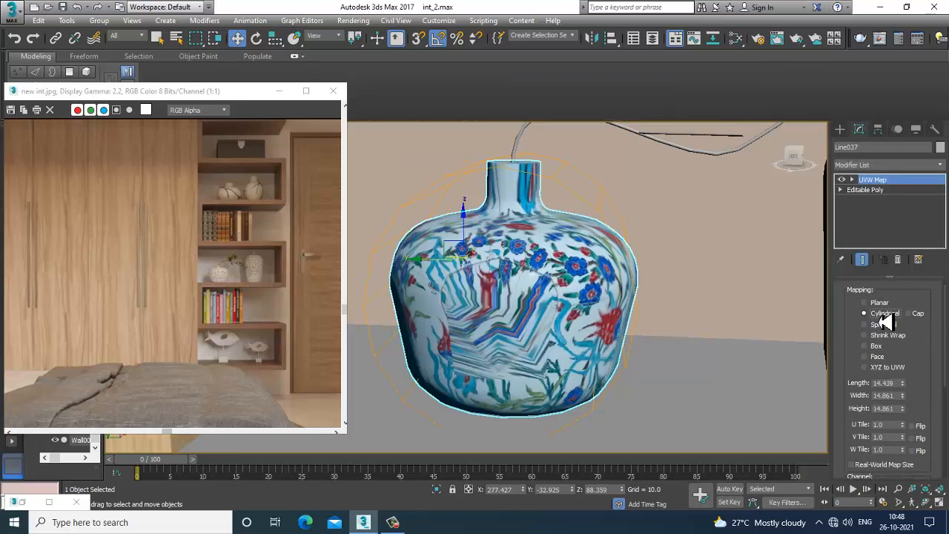
scroll(924, 369, "down", 5)
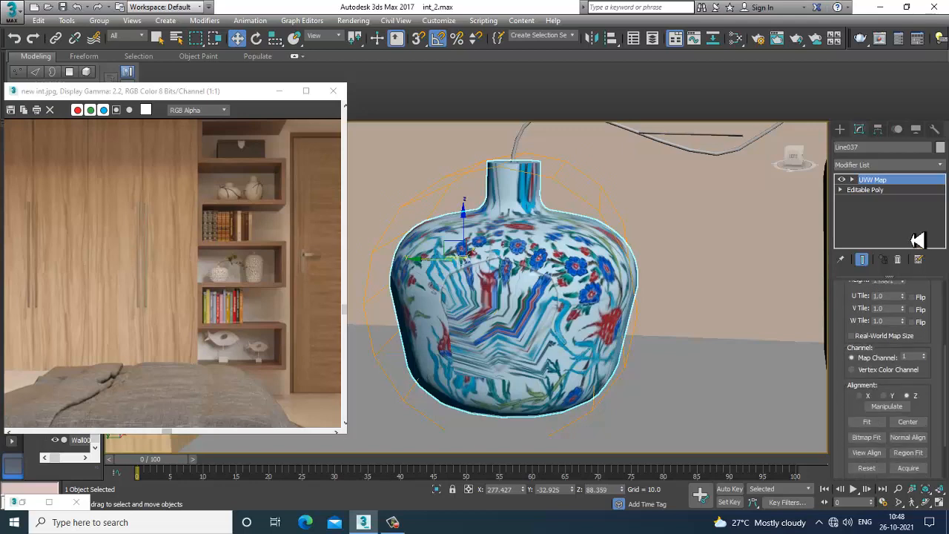
left_click(869, 397)
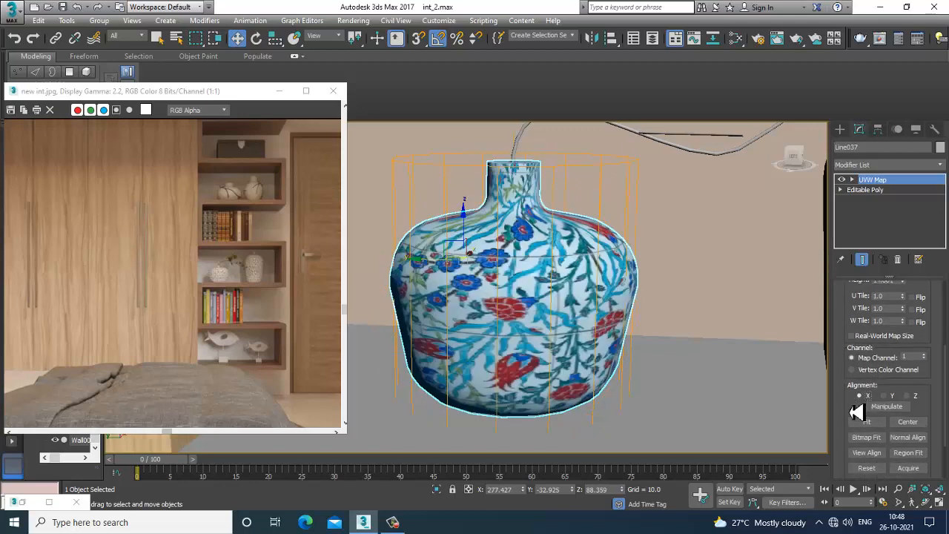
scroll(857, 413, "down", 3)
left_click(863, 357)
scroll(583, 324, "down", 3)
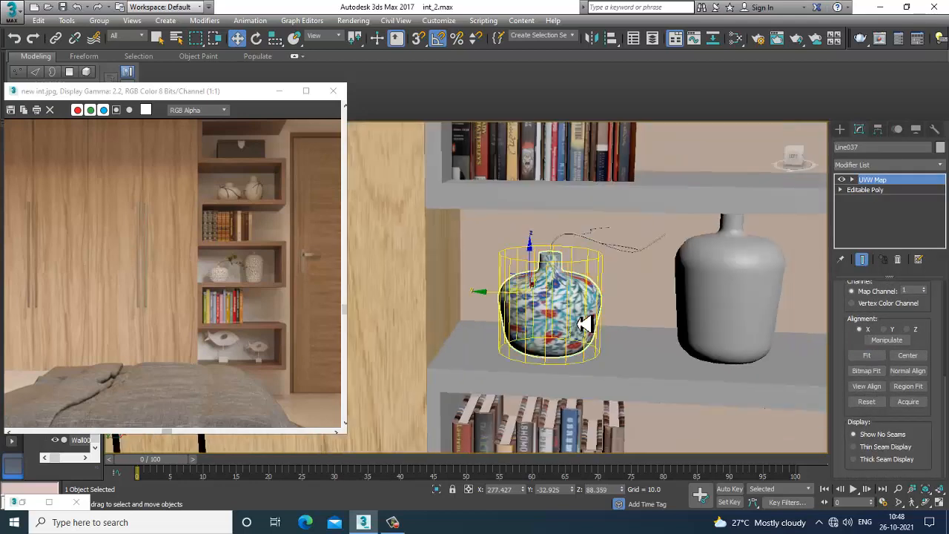
Select the two thin wire objects hanging above the textured vase
scroll(584, 324, "up", 6)
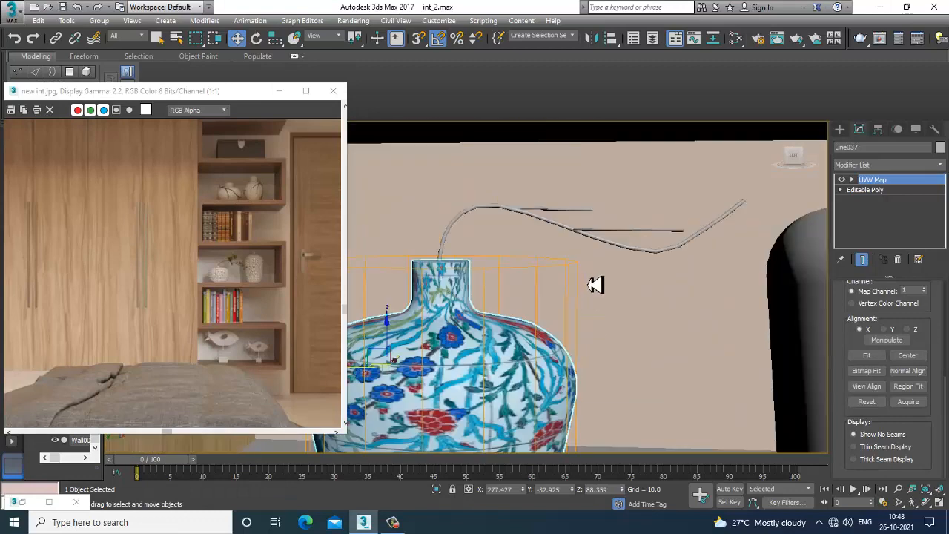
scroll(604, 286, "up", 5)
left_click(670, 229)
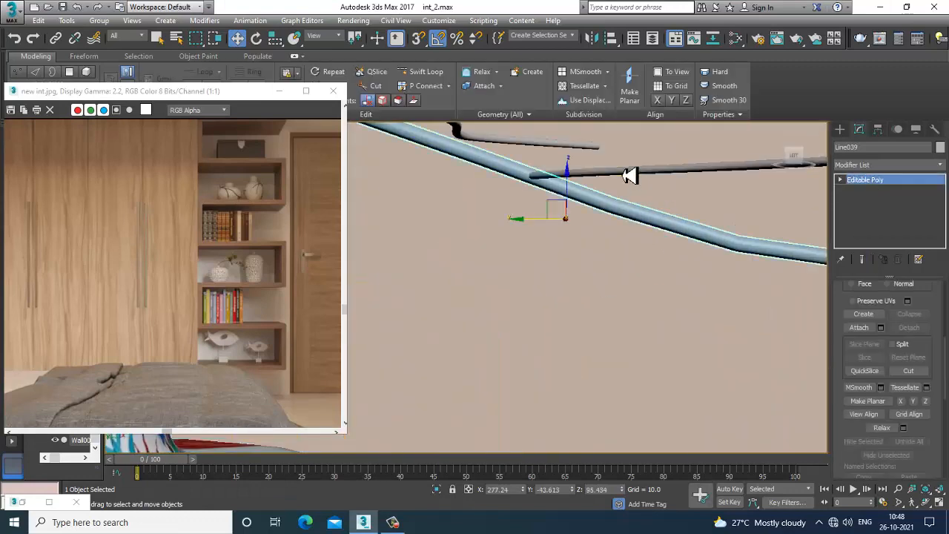
left_click(629, 175, "ctrl")
left_click(636, 218)
scroll(637, 243, "down", 4)
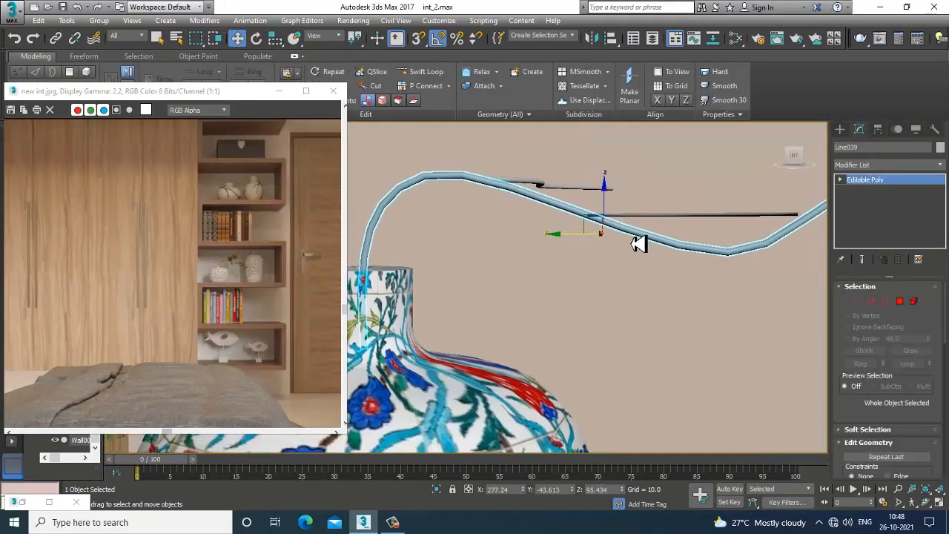
left_click(652, 231, "ctrl")
left_click(564, 194, "ctrl")
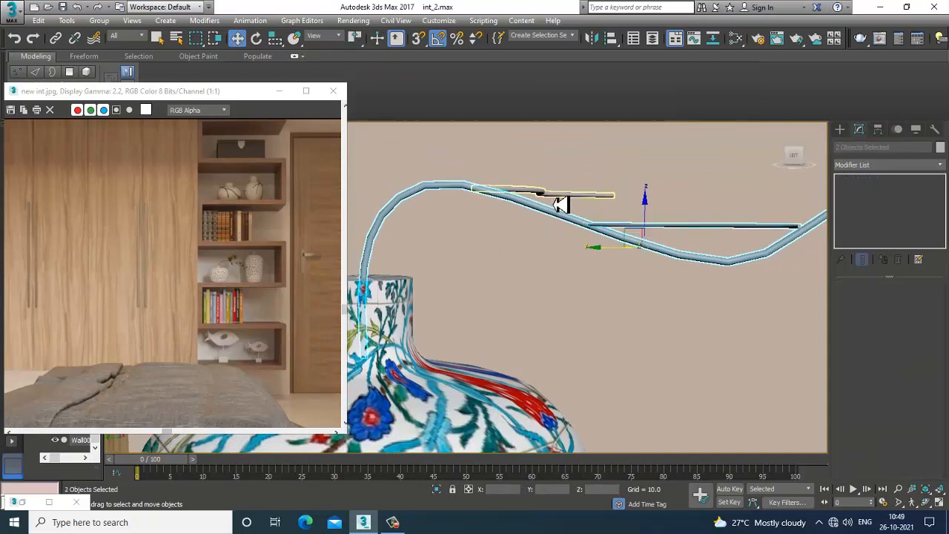
scroll(606, 265, "down", 4)
Create a new VRayMtl and set its diffuse colour to a dark green
key("m")
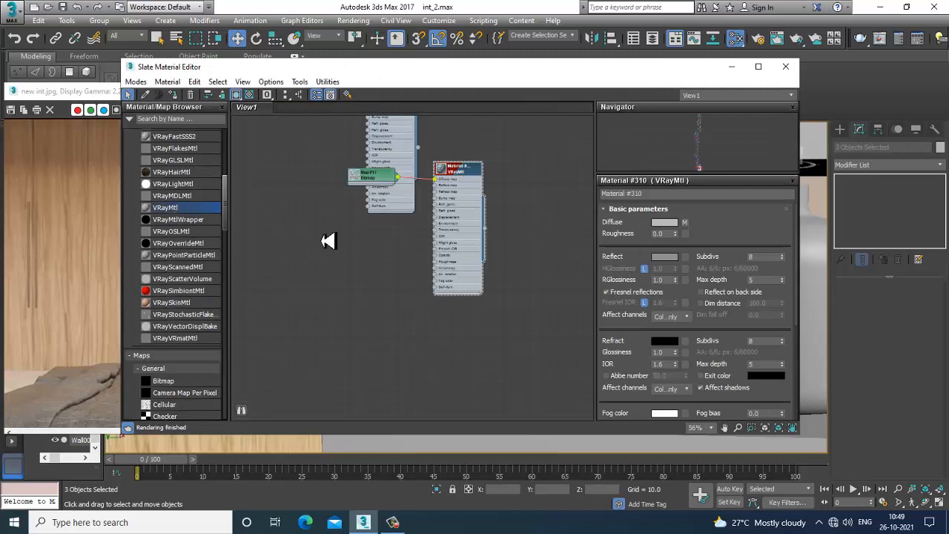
left_click_drag(349, 245, 350, 244)
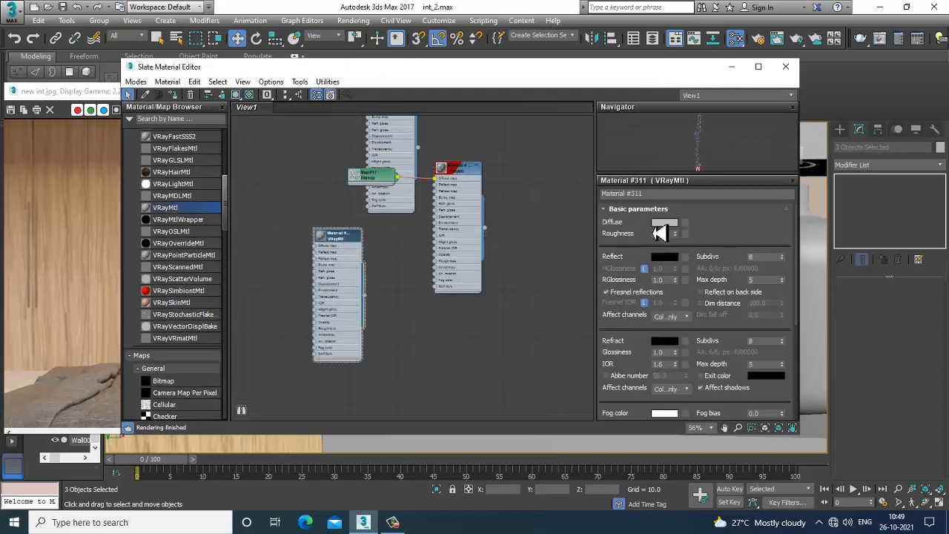
left_click(664, 223)
left_click(277, 126)
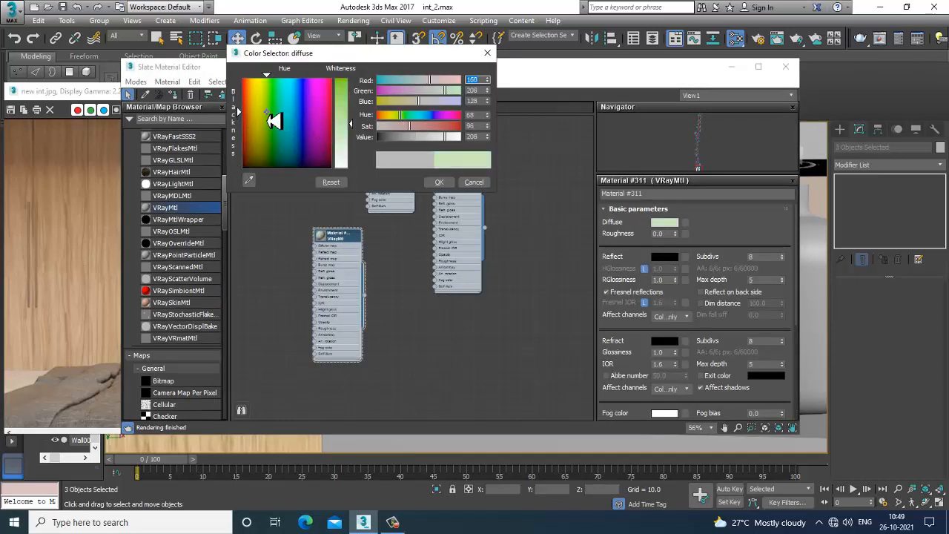
left_click(273, 155)
left_click_drag(350, 124, 346, 78)
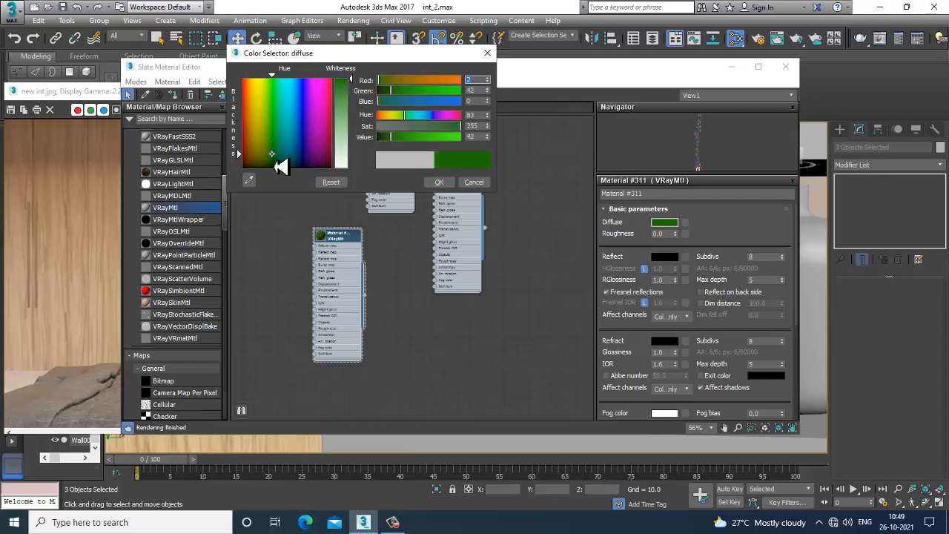
left_click(274, 156)
left_click_drag(274, 156, 272, 166)
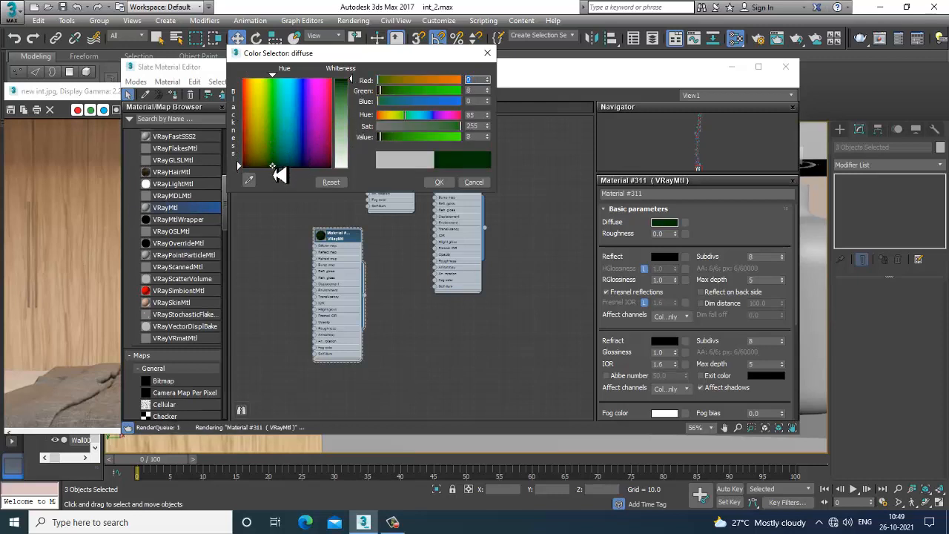
left_click(436, 183)
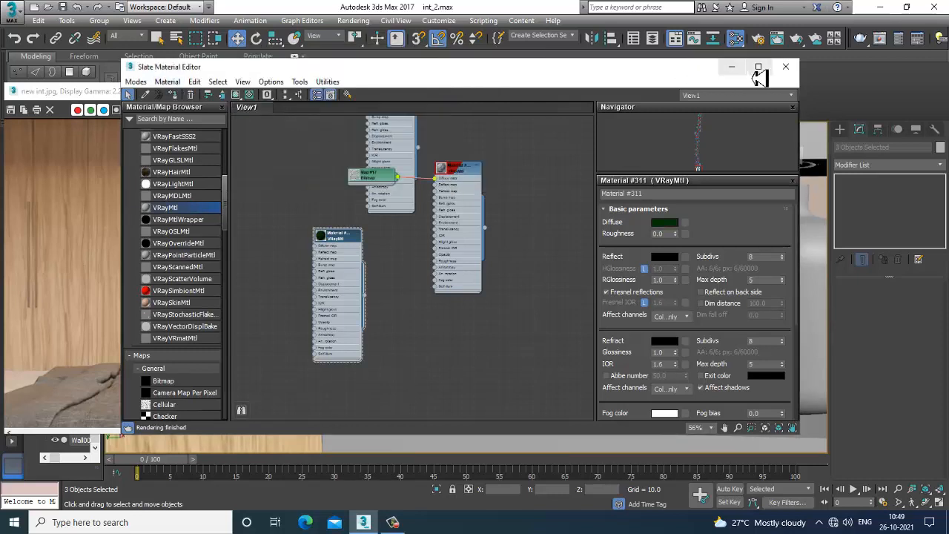
left_click_drag(684, 73, 277, 264)
scroll(494, 224, "down", 4)
scroll(515, 259, "down", 8)
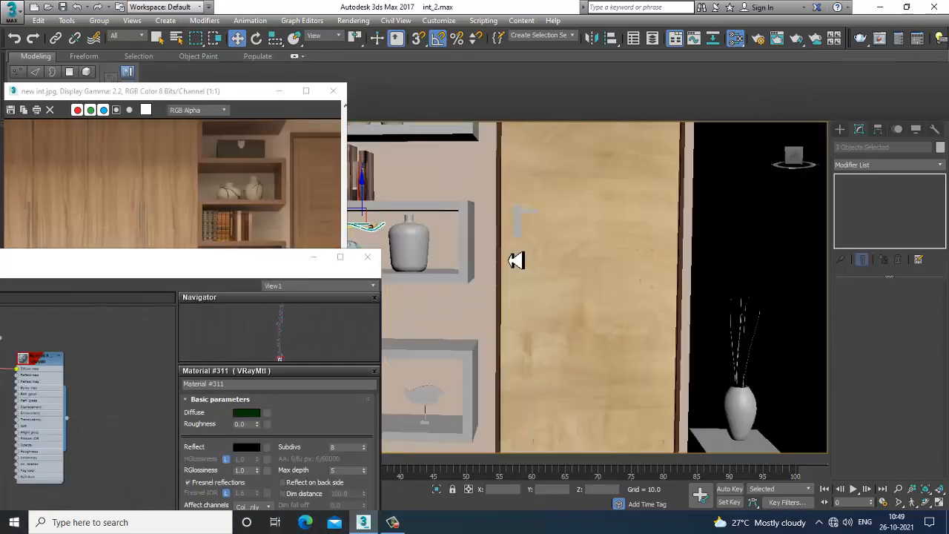
left_click_drag(253, 269, 259, 339)
scroll(502, 237, "up", 6)
scroll(531, 237, "up", 3)
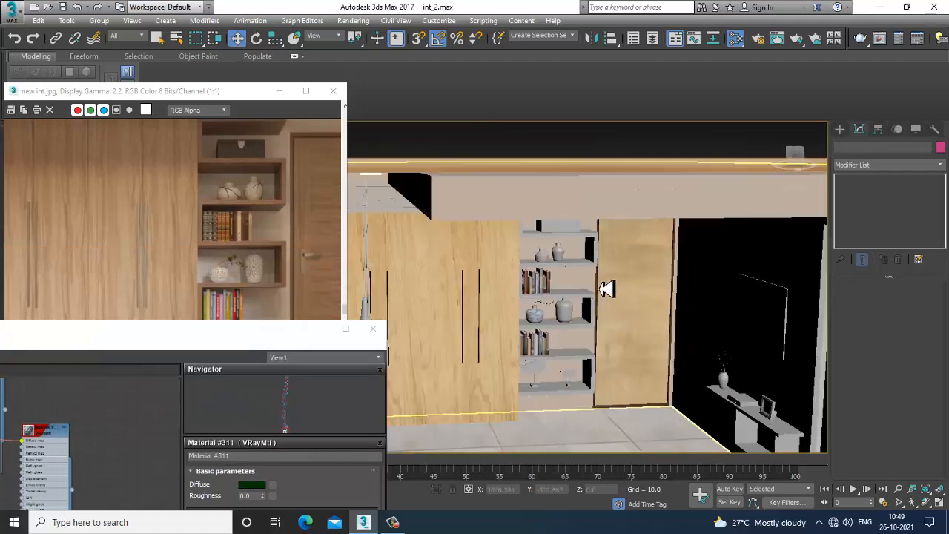
Select the plain vase beside the textured one and apply the ceramic-texture material to it
left_click(580, 316)
key("z")
scroll(557, 296, "down", 3)
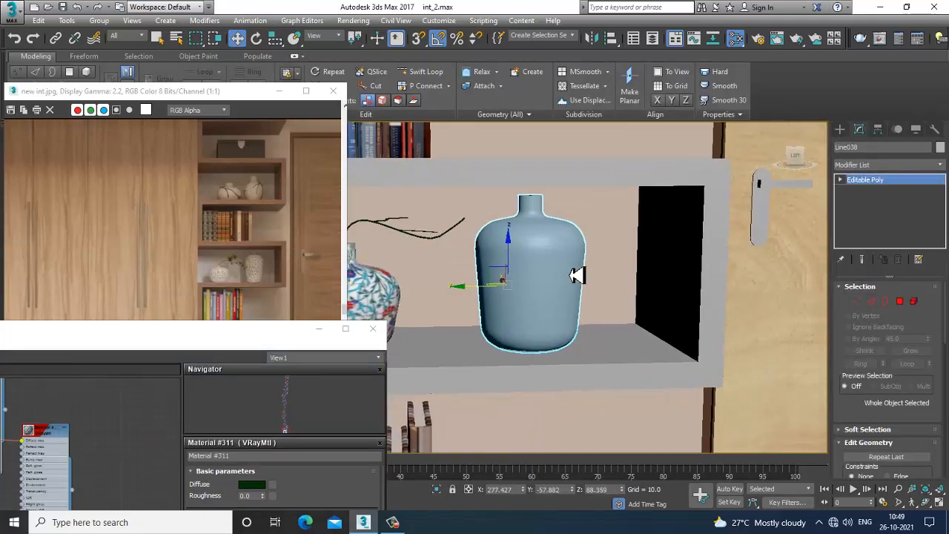
left_click_drag(232, 347, 627, 97)
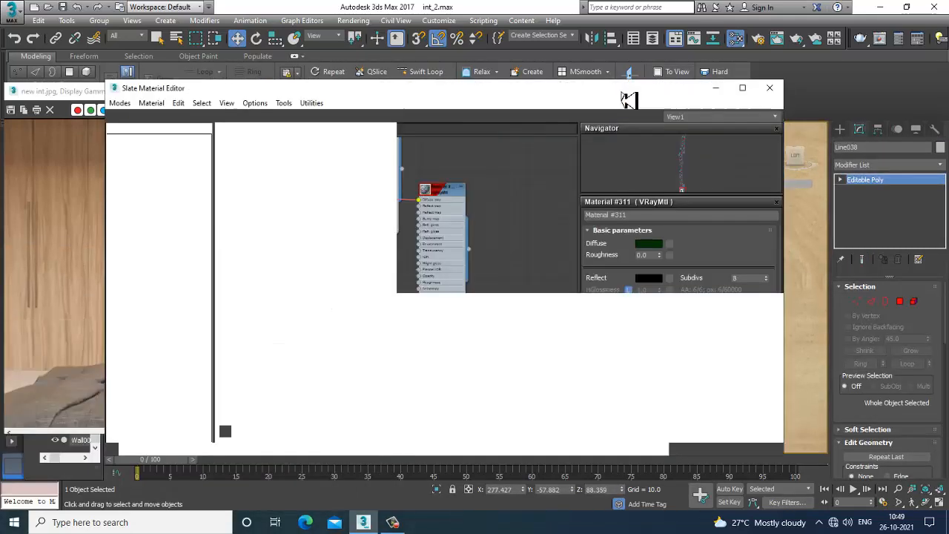
left_click(479, 328)
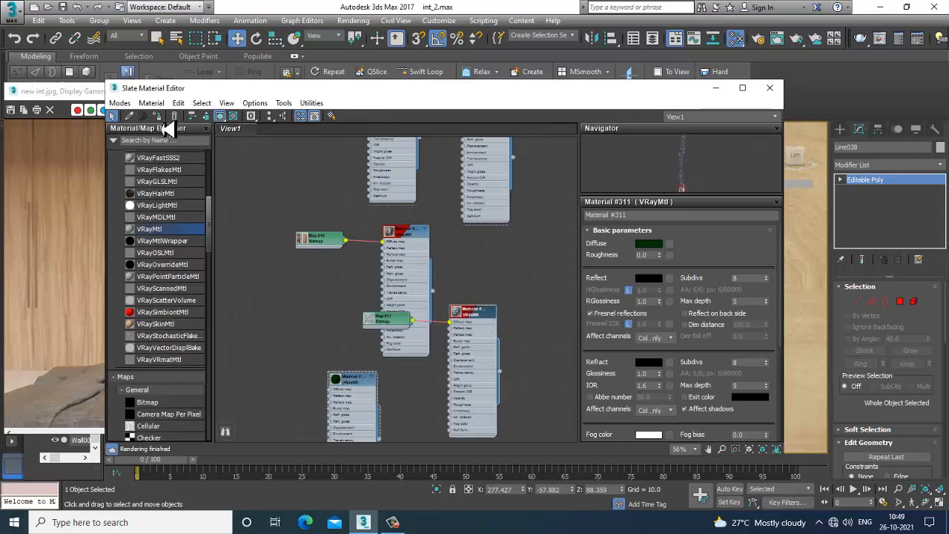
left_click(769, 88)
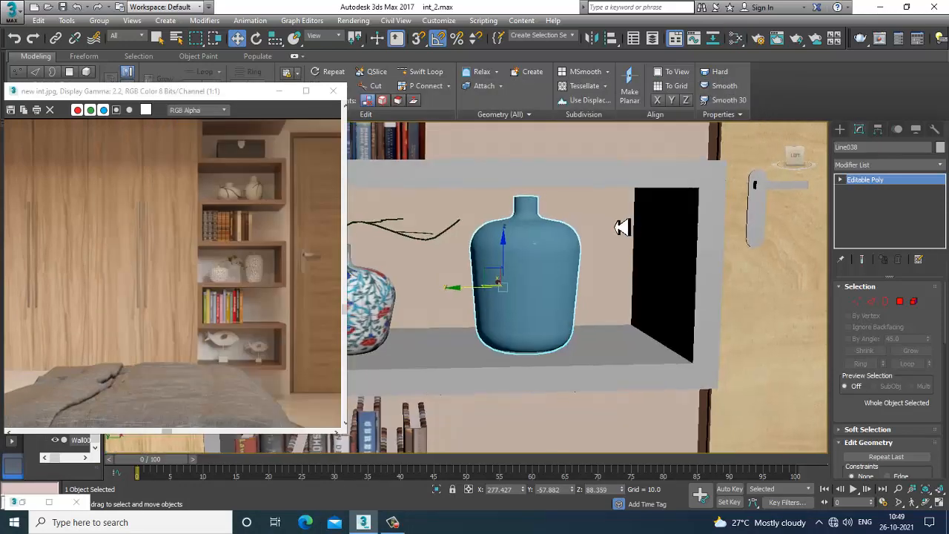
Add a UVW Map modifier to the second vase with Cylindrical mapping, X alignment, and a fitted gizmo
left_click(883, 166)
scroll(883, 222, "down", 15)
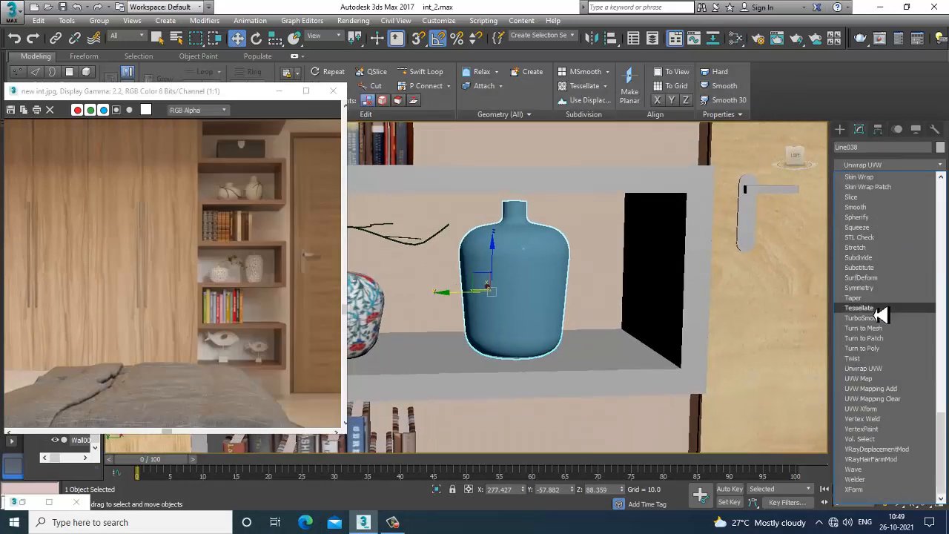
left_click(851, 380)
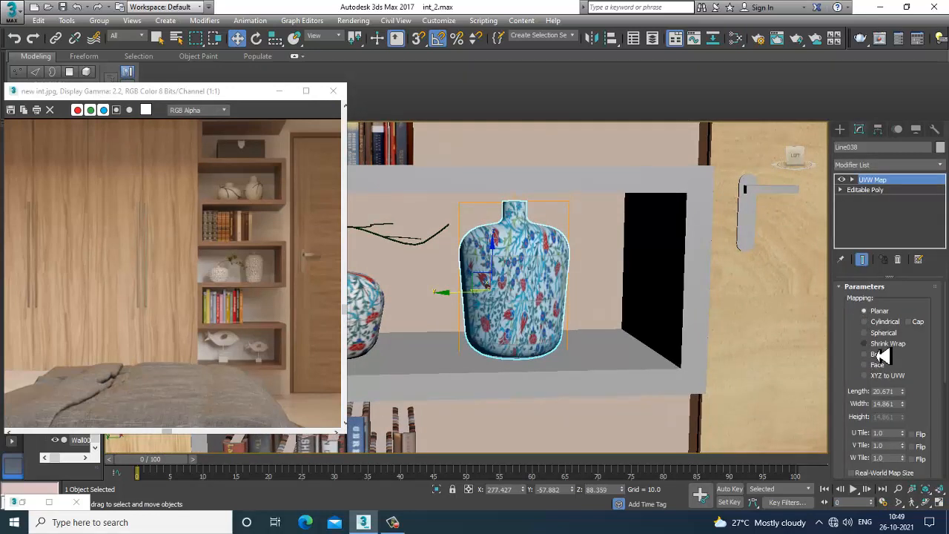
left_click(884, 322)
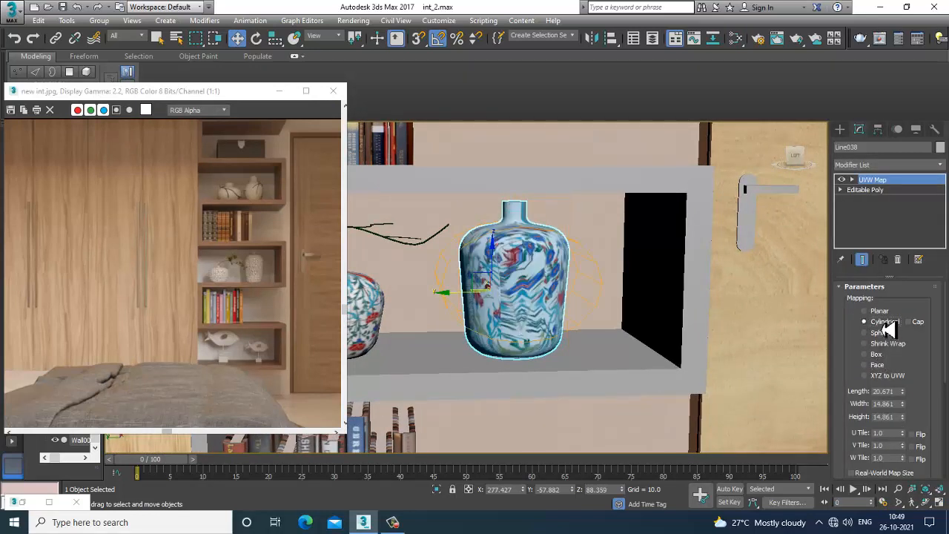
scroll(868, 445, "down", 3)
left_click(861, 445)
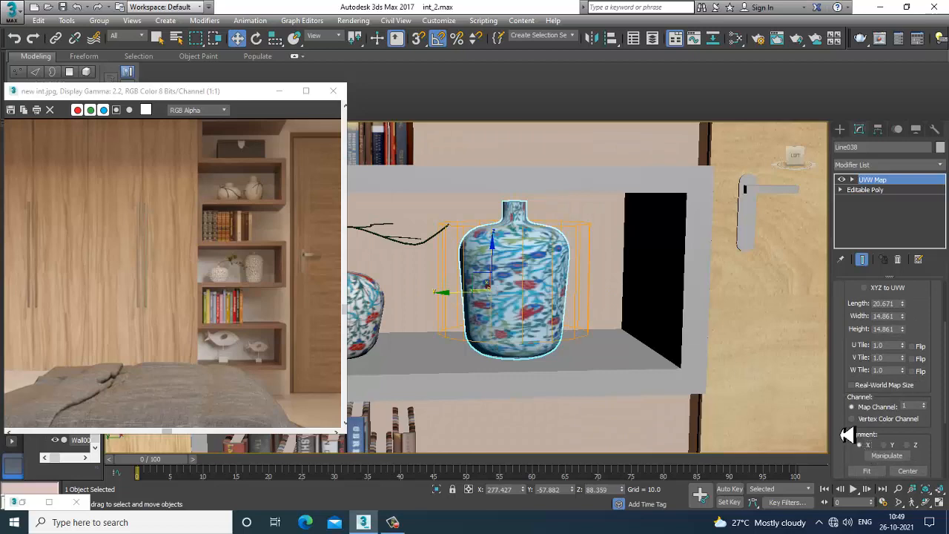
scroll(860, 459, "down", 2)
left_click(864, 433)
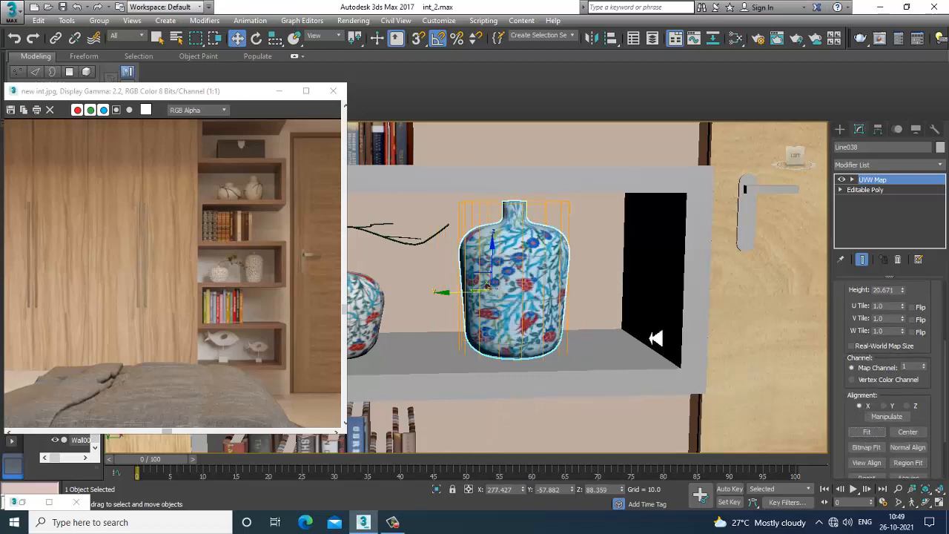
Select the zig-zag wall shelf unit holding the books and vases
middle_click_drag(659, 339, 590, 302, "alt")
scroll(593, 307, "down", 5)
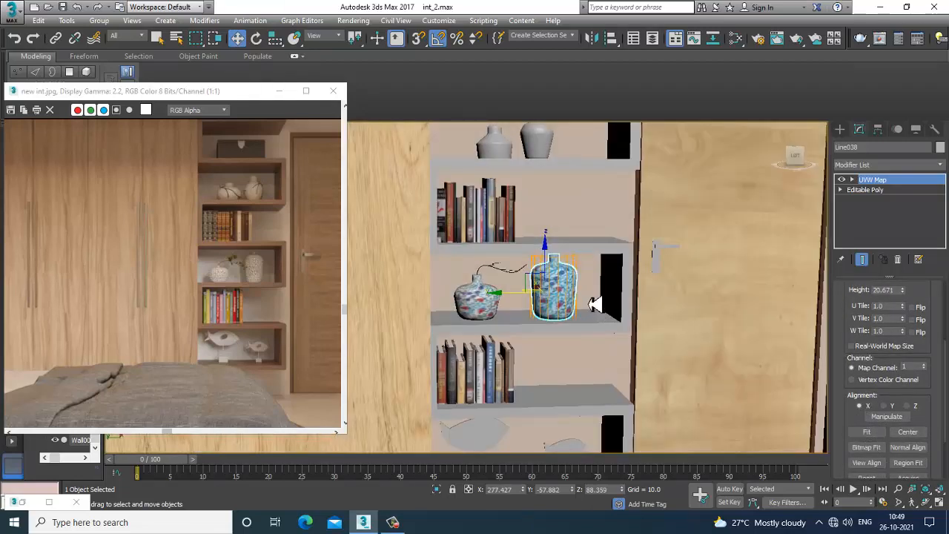
scroll(593, 306, "down", 5)
scroll(604, 316, "up", 4)
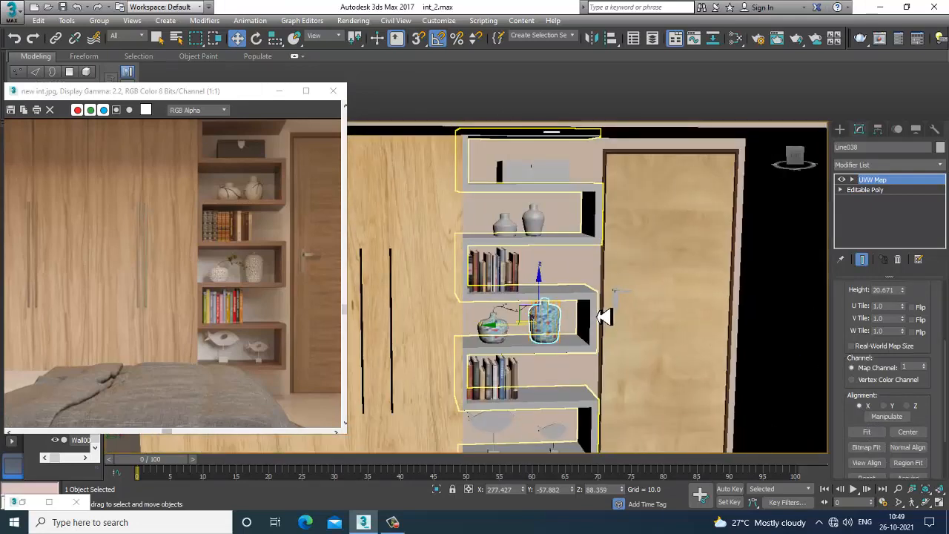
middle_click_drag(608, 297, 653, 275, "alt")
scroll(629, 276, "up", 4)
left_click(602, 290)
scroll(604, 292, "down", 2)
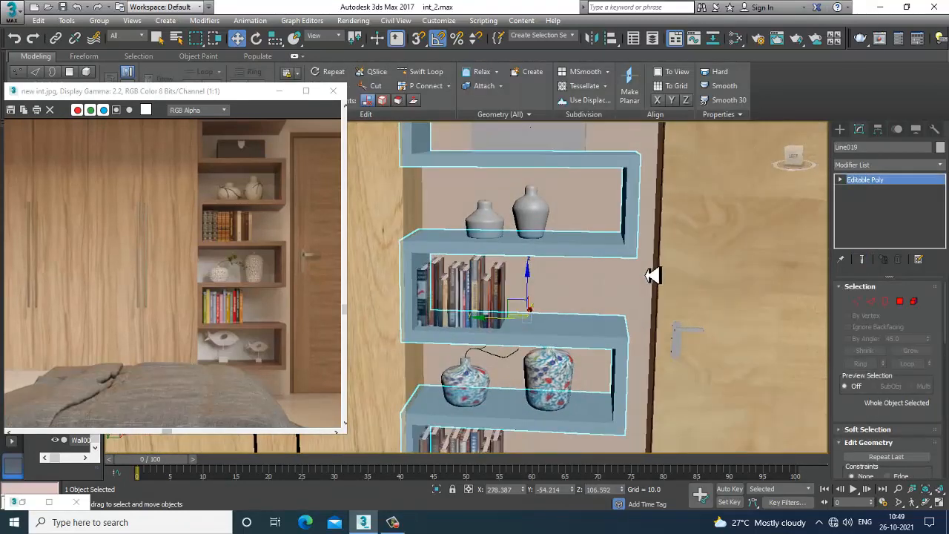
middle_click_drag(536, 295, 564, 265, "alt")
Create another VRayMtl with stickers-flower-of-ceramic-texture-style.jpg loaded as its diffuse bitmap
key("m")
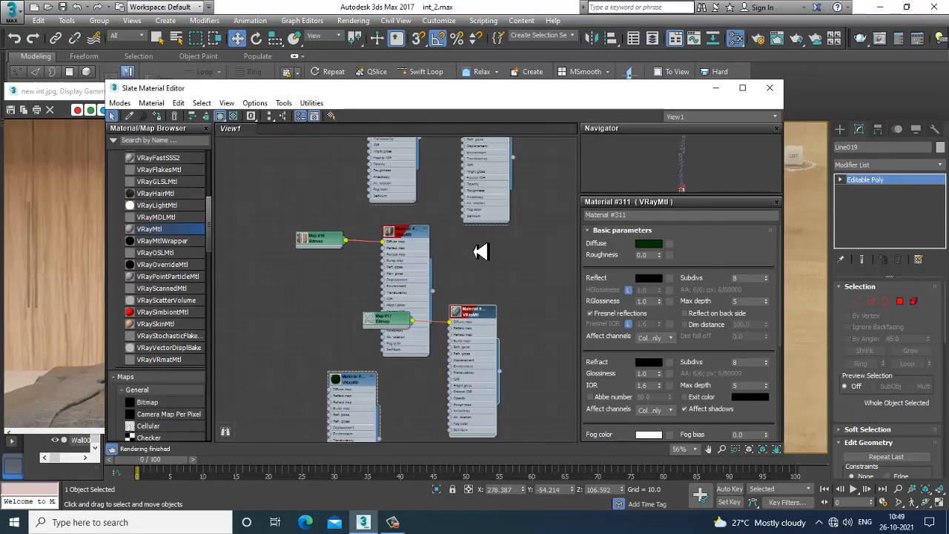
middle_click_drag(392, 313, 397, 165)
middle_click_drag(406, 289, 403, 250)
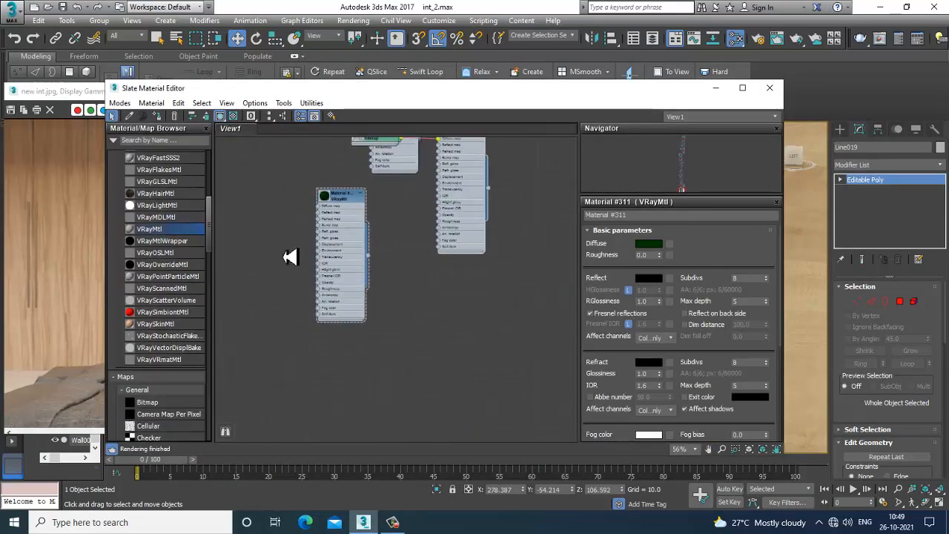
left_click_drag(436, 297, 434, 297)
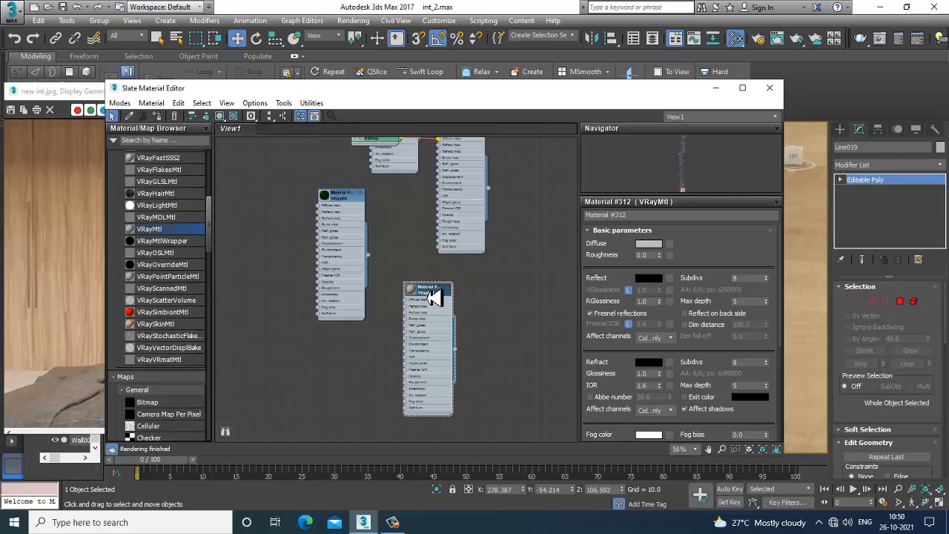
left_click(677, 251)
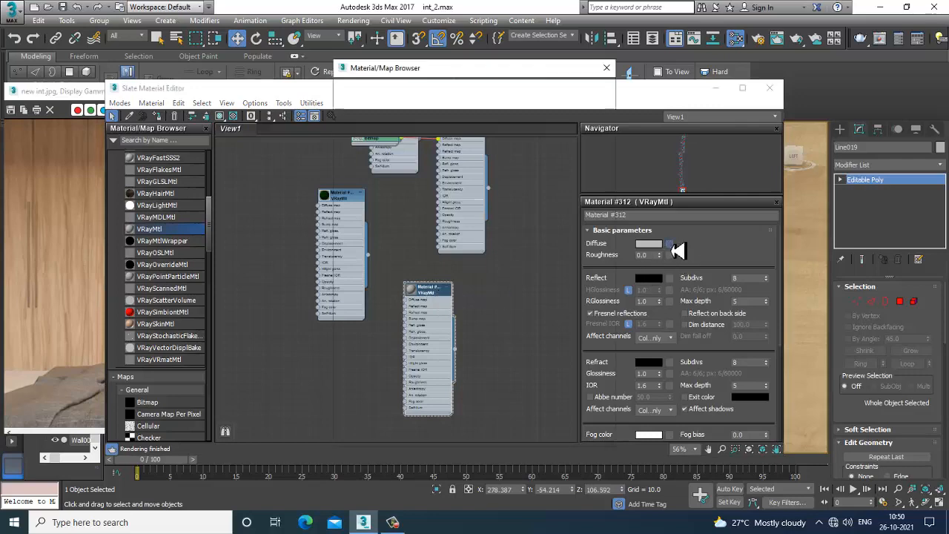
double_click(391, 128)
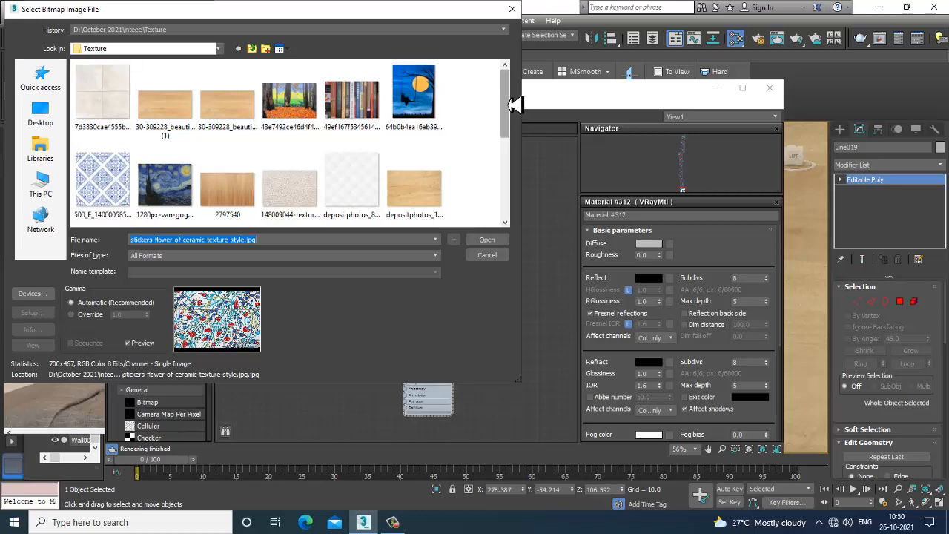
mouse_move(511, 105)
left_mouse_down()
mouse_move(513, 123)
mouse_move(511, 93)
mouse_move(534, 159)
mouse_move(532, 188)
left_mouse_up()
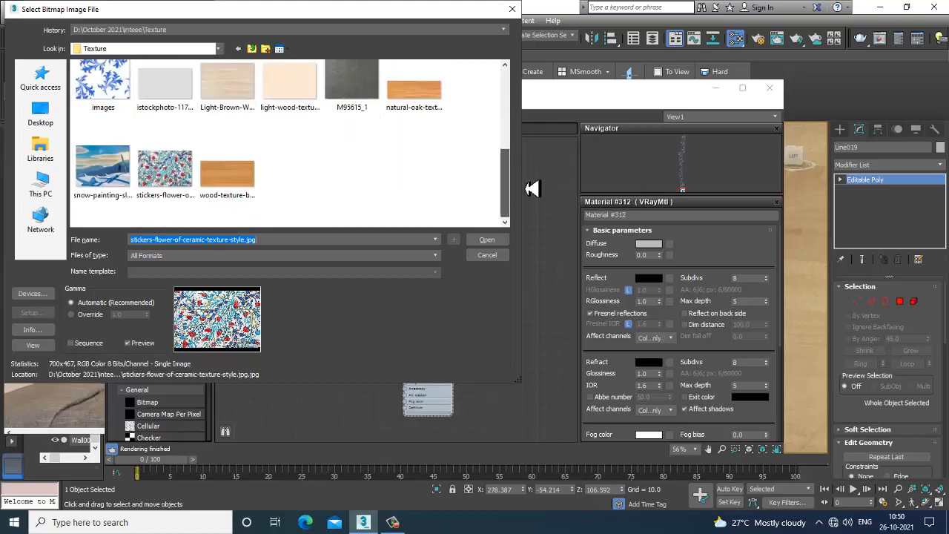
double_click(260, 184)
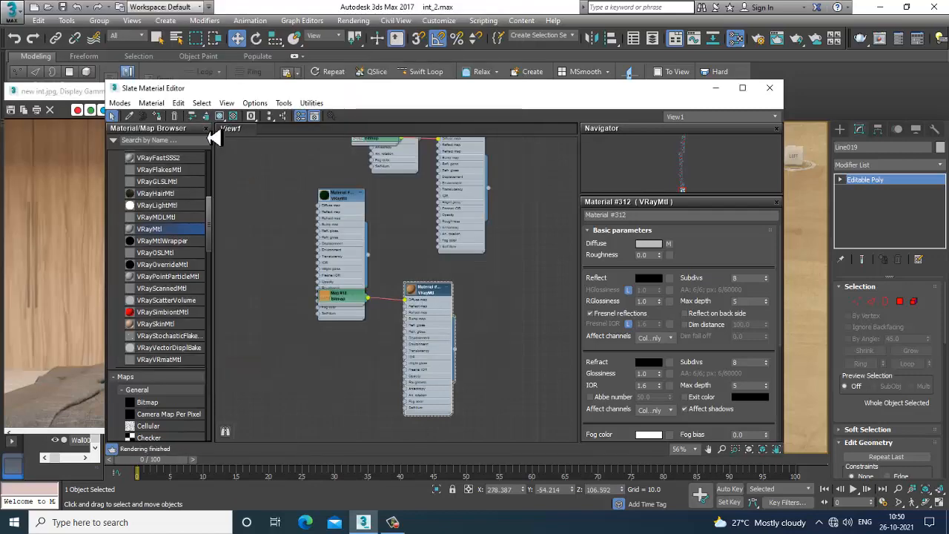
left_click(219, 115)
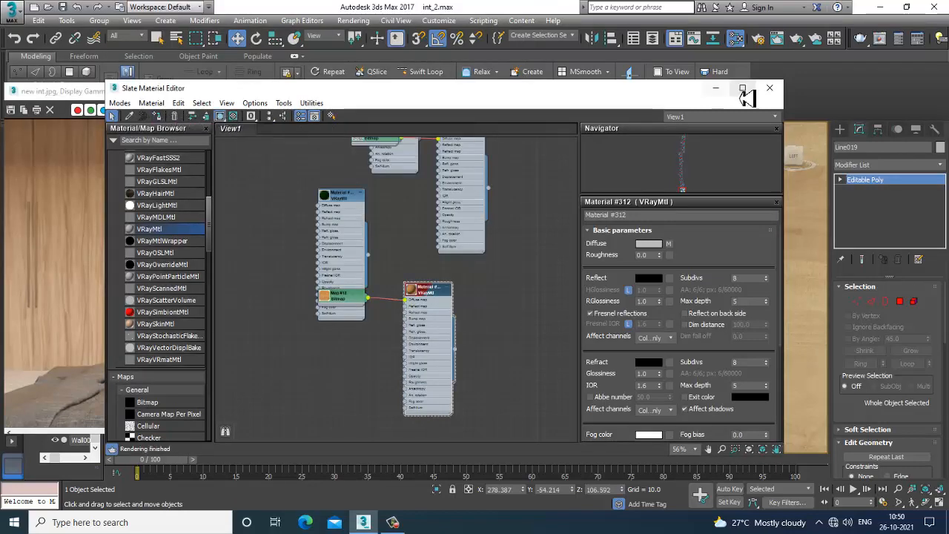
left_click(714, 88)
scroll(648, 244, "down", 7)
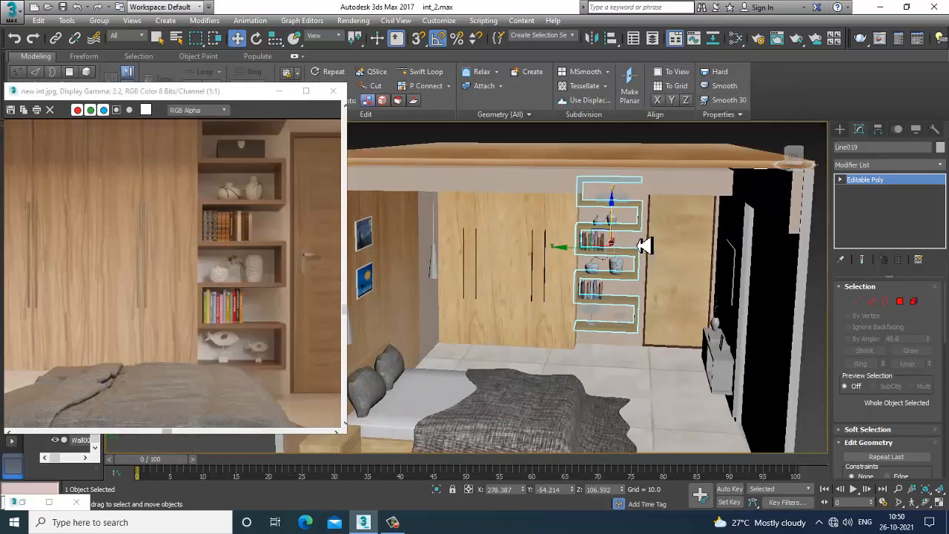
left_click(705, 136)
scroll(654, 222, "up", 2)
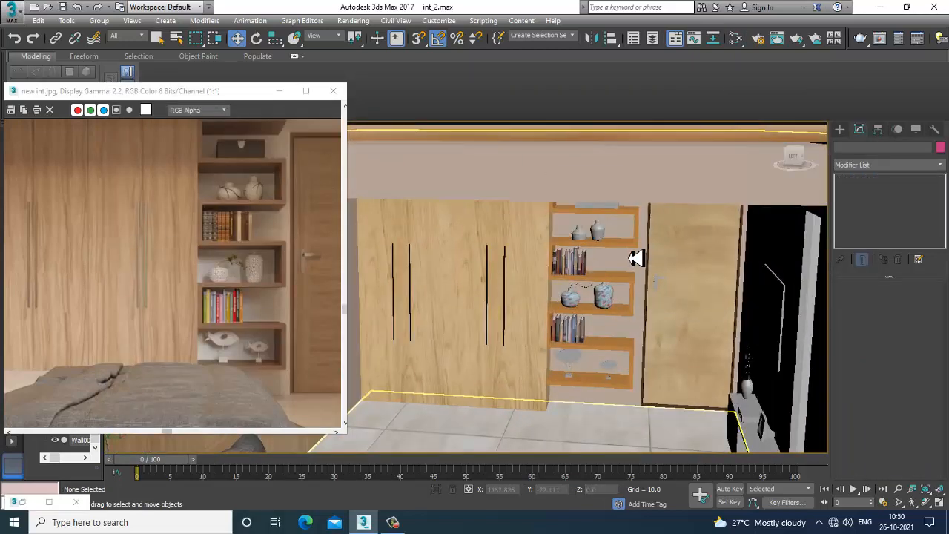
Select the zig-zag wall shelf and add a UVW Map modifier with Box mapping
left_click(636, 257)
scroll(632, 255, "up", 2)
left_click(880, 167)
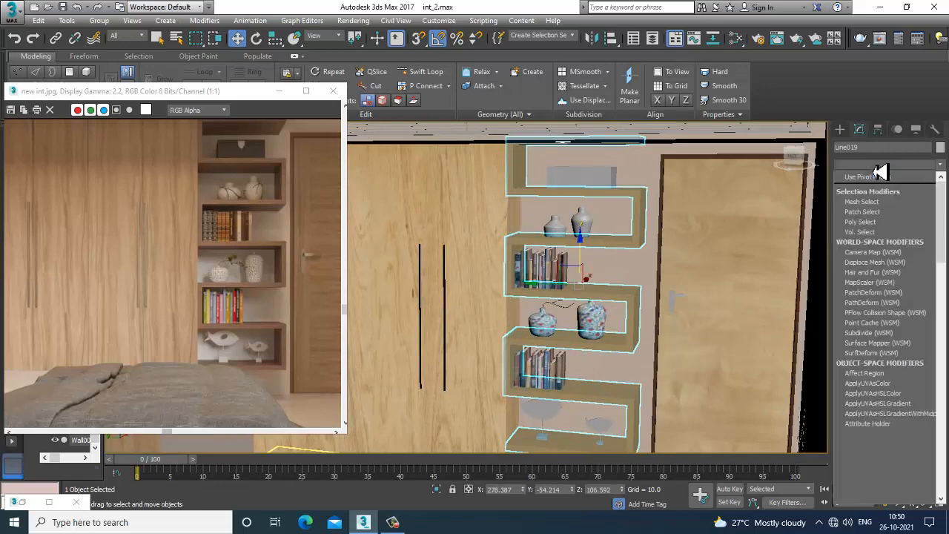
key("u")
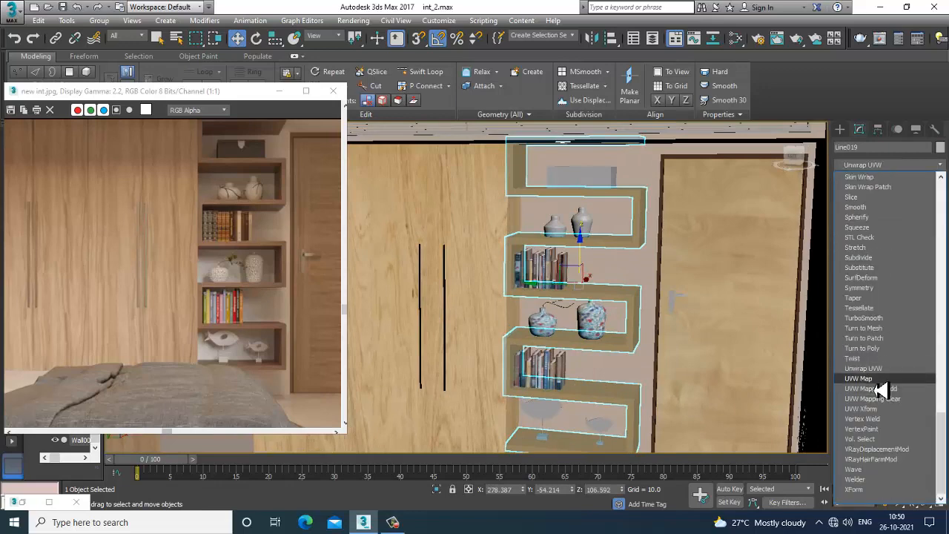
left_click(875, 381)
left_click(873, 355)
Set the shelf's UVW Map gizmo height to 88.3
middle_click_drag(717, 314, 695, 322, "alt")
scroll(711, 315, "up", 2)
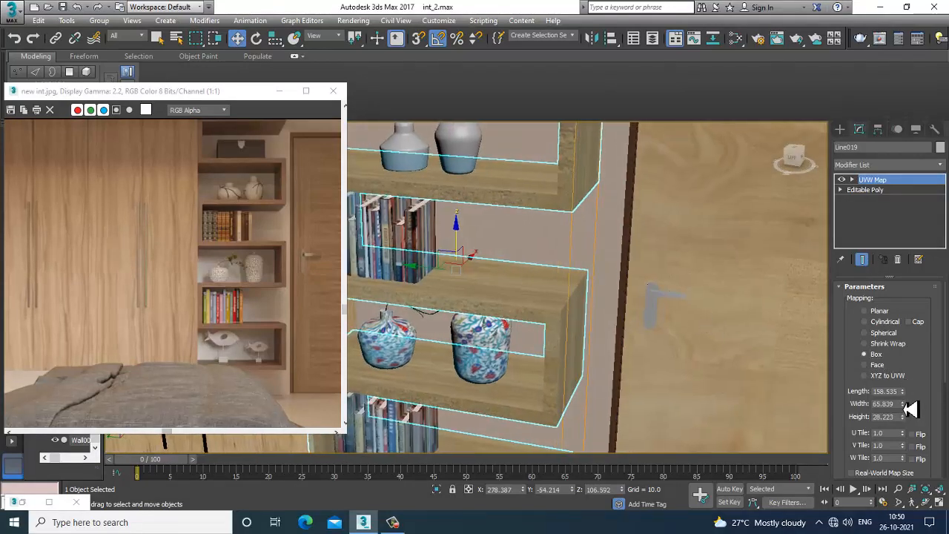
scroll(911, 409, "down", 2)
left_click_drag(904, 355, 908, 360)
right_click(908, 361)
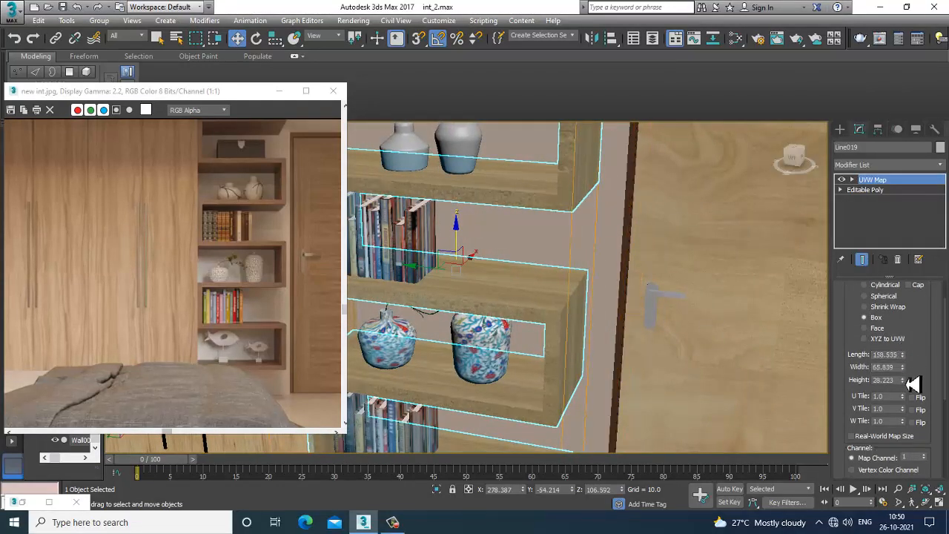
type("88.3")
key("Return")
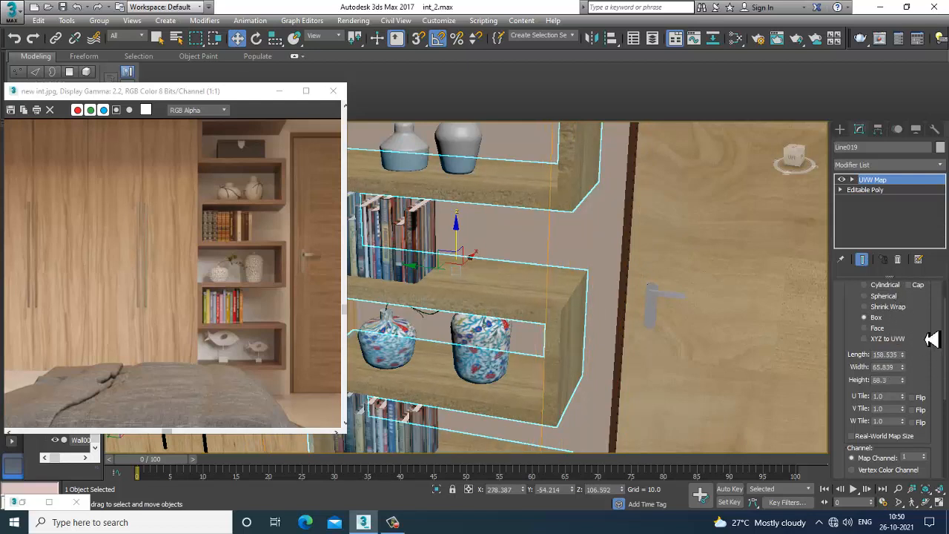
Set the shelf material's reflection colour to a grey of 40 and name the material "wooden wall stand"
scroll(931, 297, "up", 2)
scroll(928, 290, "down", 5)
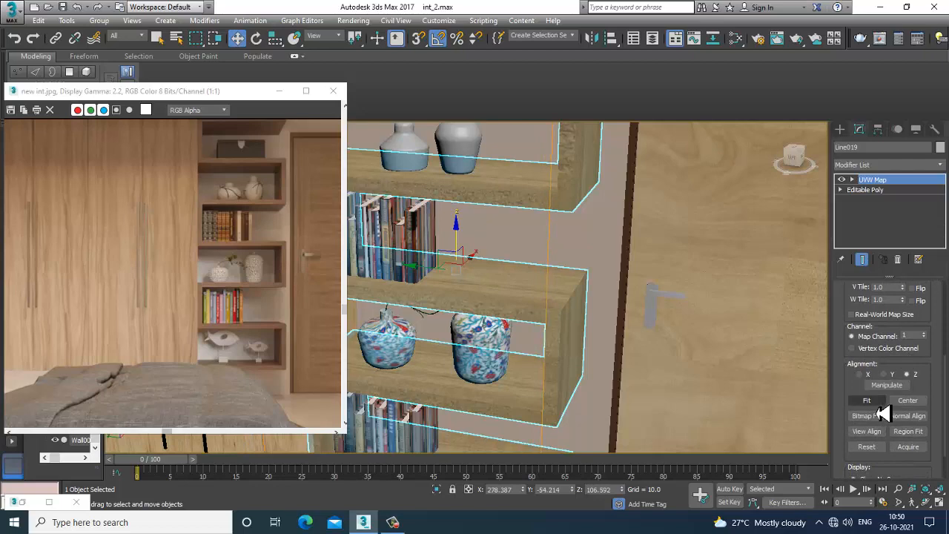
scroll(639, 317, "down", 3)
middle_click_drag(639, 317, 652, 305, "alt")
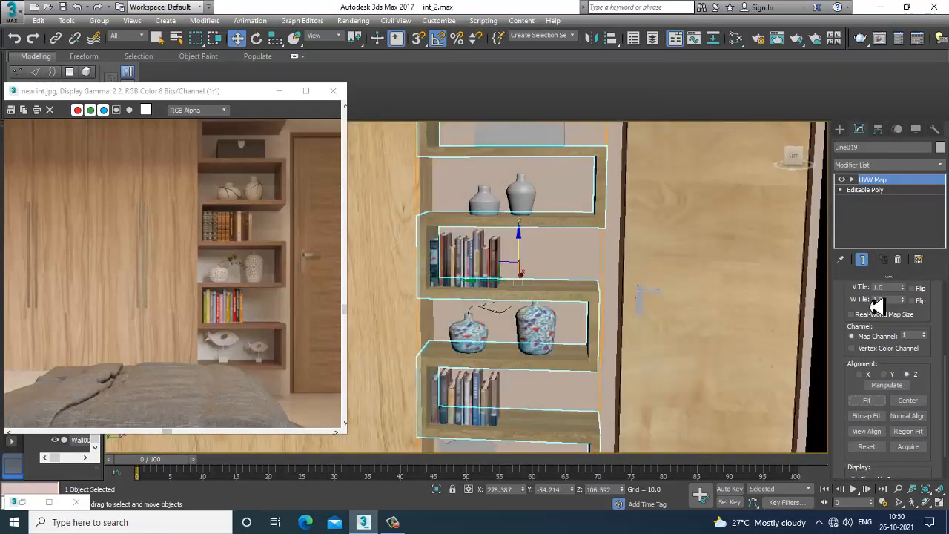
key("m")
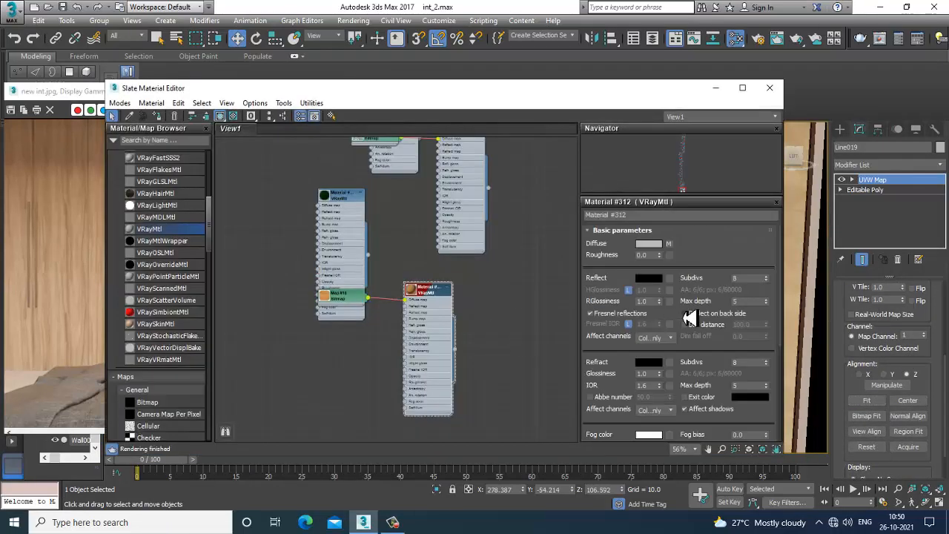
left_click(653, 278)
left_click_drag(346, 88, 350, 98)
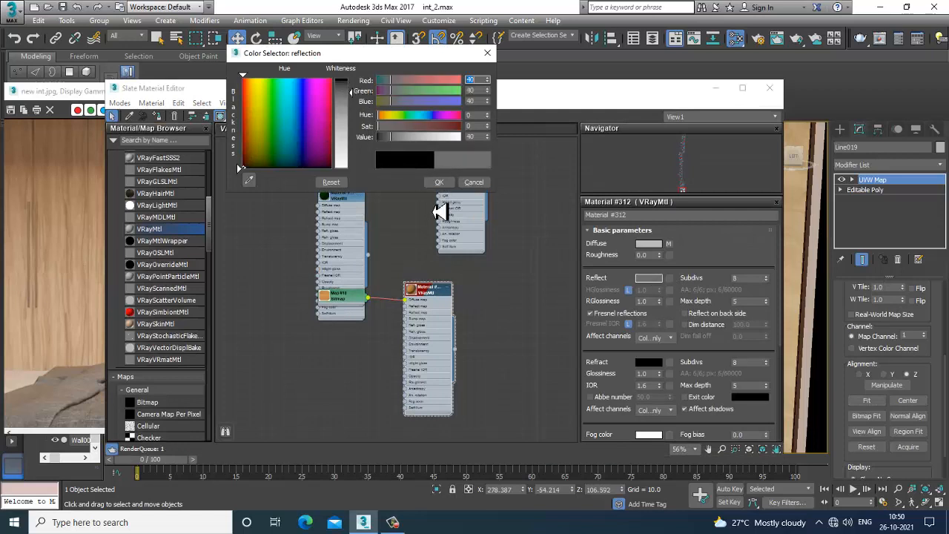
left_click(442, 184)
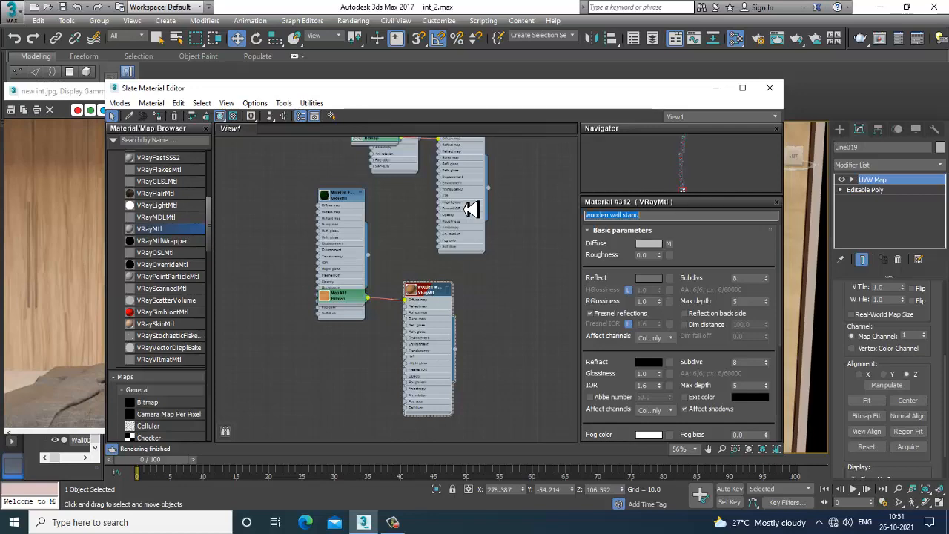
left_click(716, 89)
Select the short plain vase on the top shelf and give it a new VRayMtl with the blue-and-white "images" bitmap as diffuse
scroll(542, 262, "down", 5)
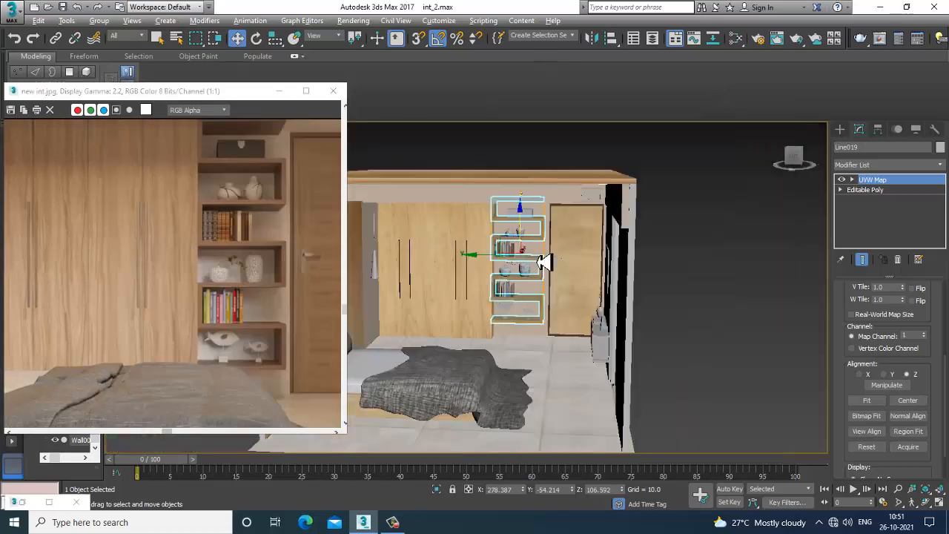
middle_click_drag(542, 263, 570, 260, "alt")
left_click(652, 217)
left_click(711, 220)
scroll(530, 267, "up", 6)
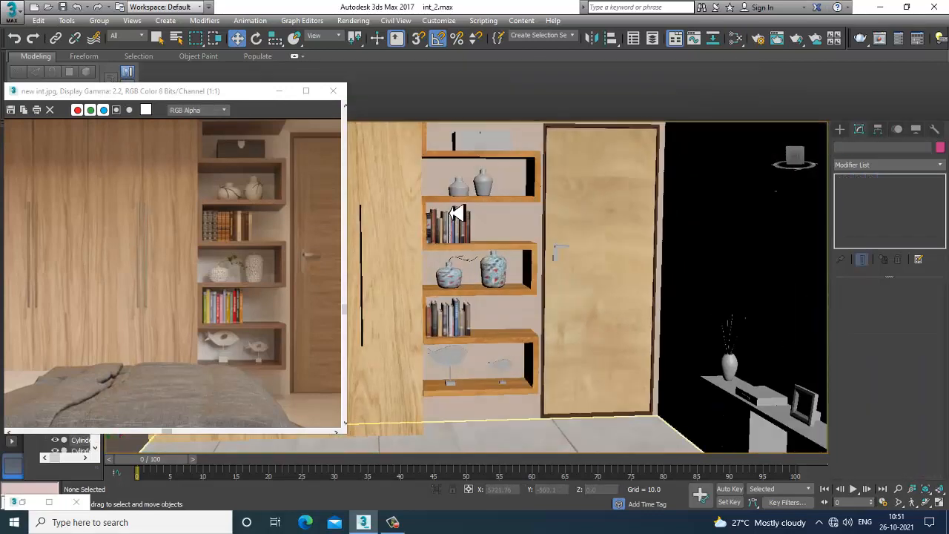
scroll(521, 220, "up", 4)
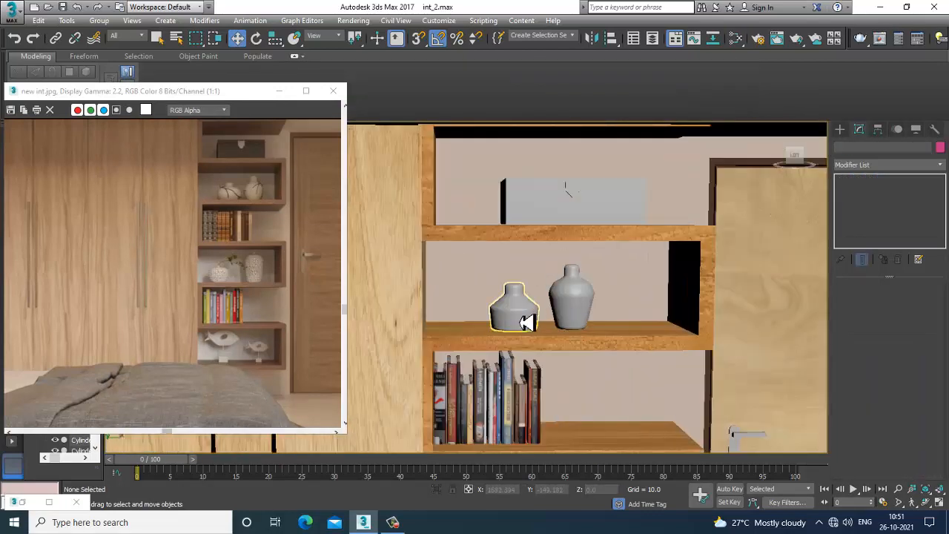
left_click(523, 322)
scroll(591, 322, "up", 3)
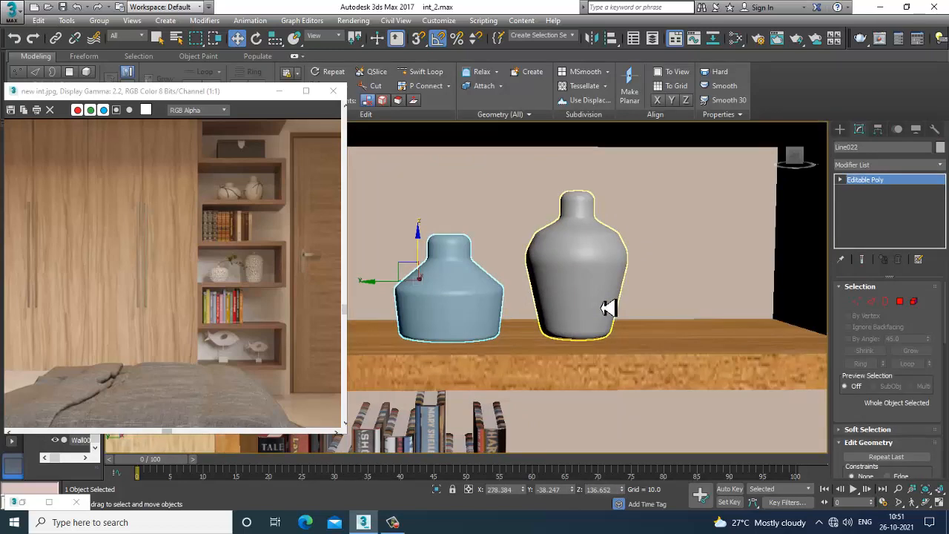
key("m")
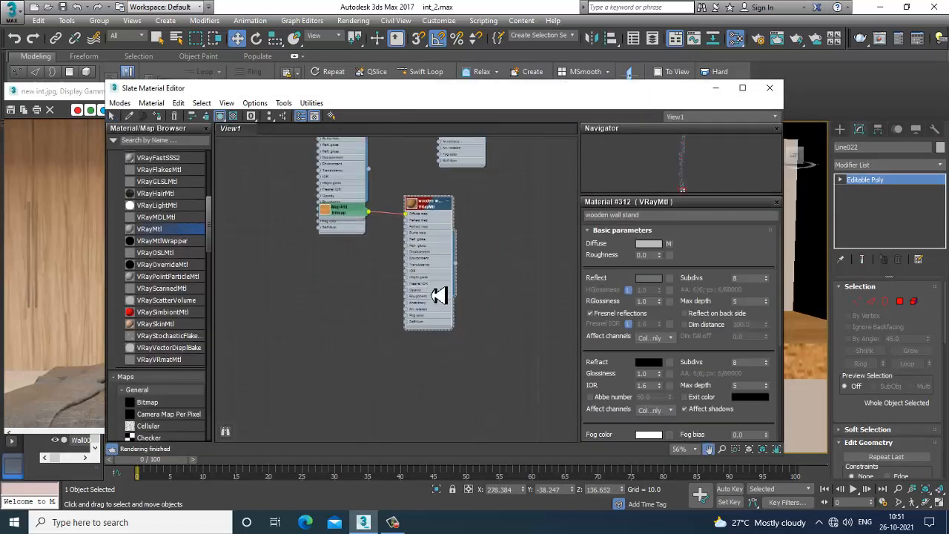
left_click_drag(162, 233, 319, 317)
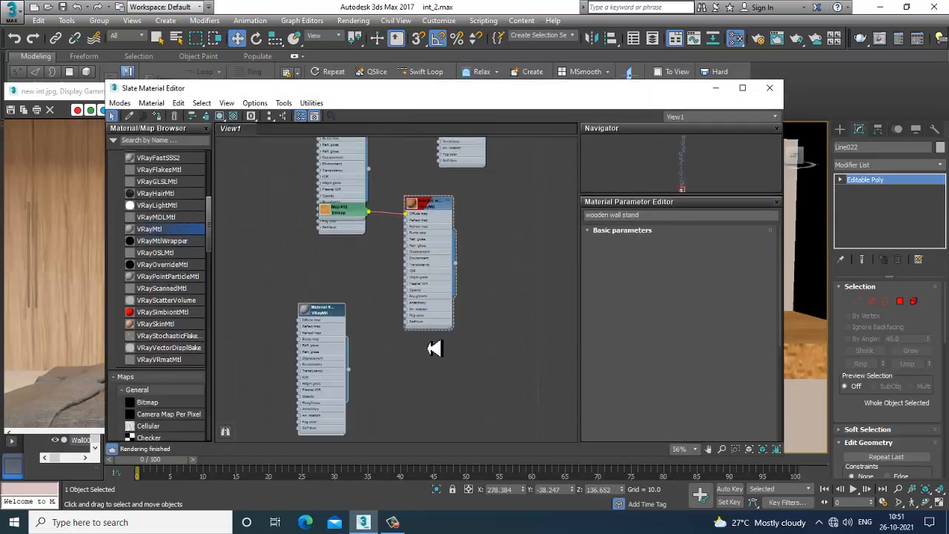
left_click(671, 255)
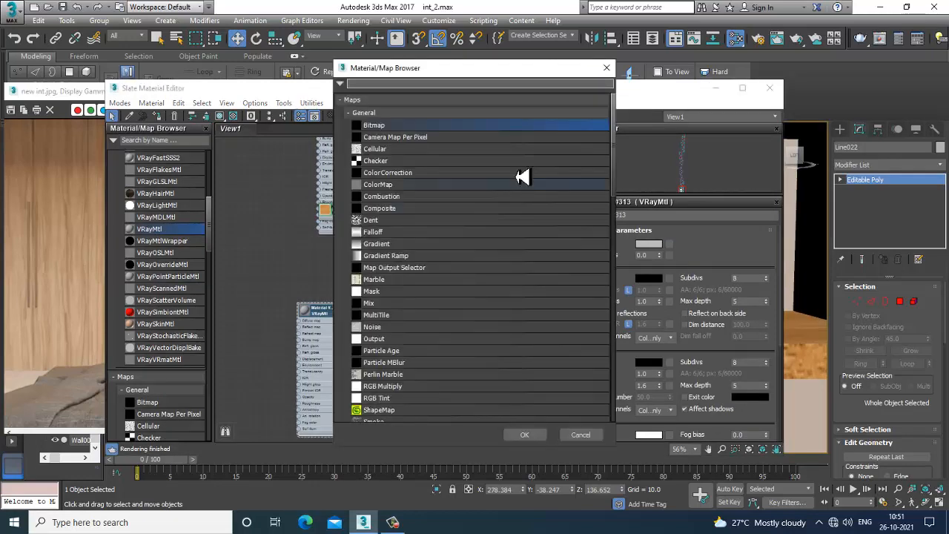
double_click(402, 130)
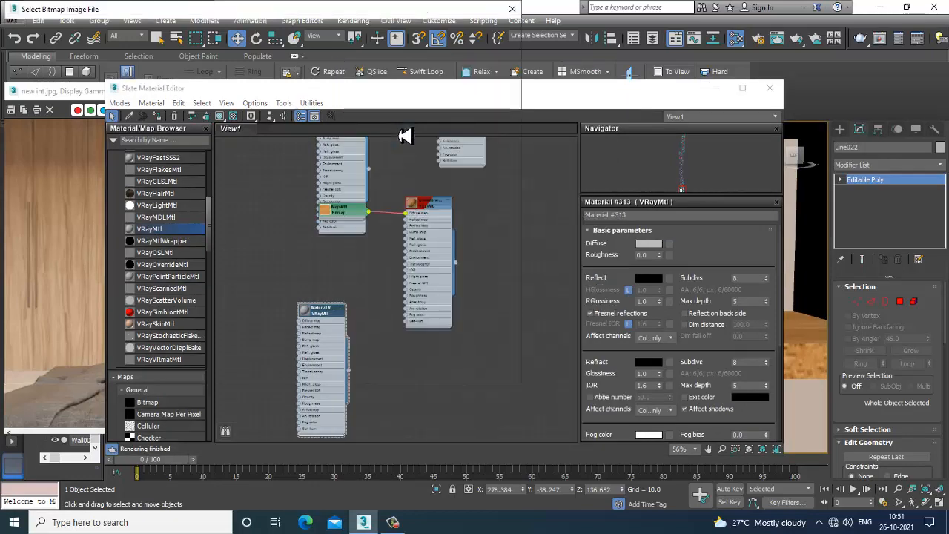
scroll(224, 185, "down", 5)
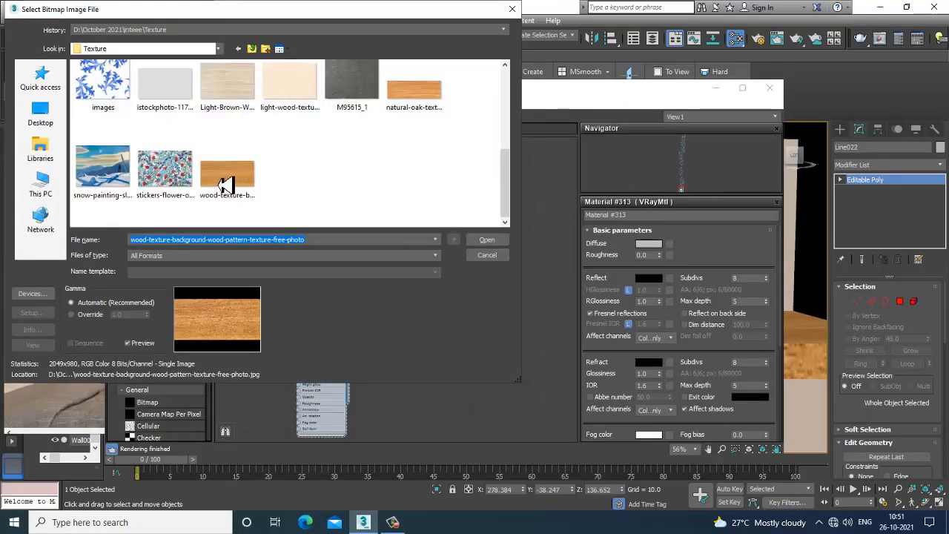
scroll(228, 185, "up", 5)
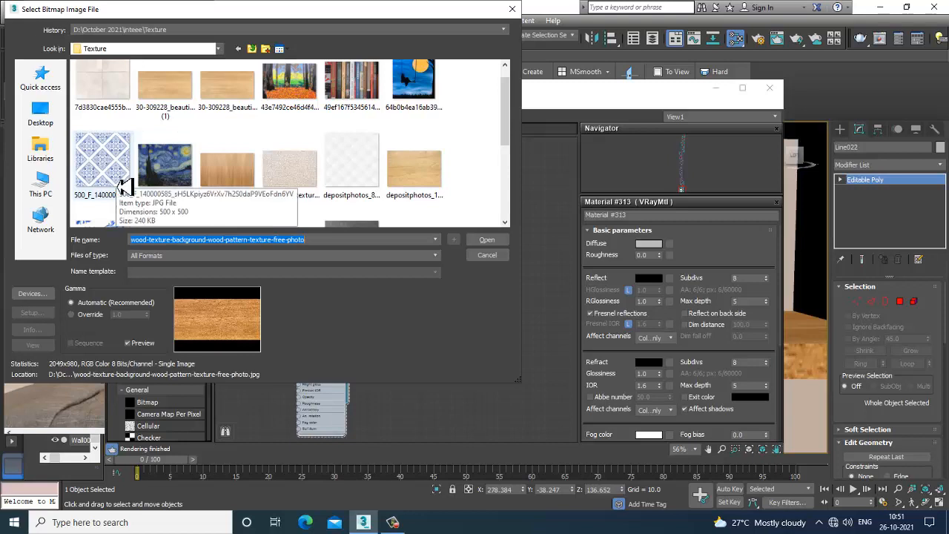
scroll(318, 212, "down", 5)
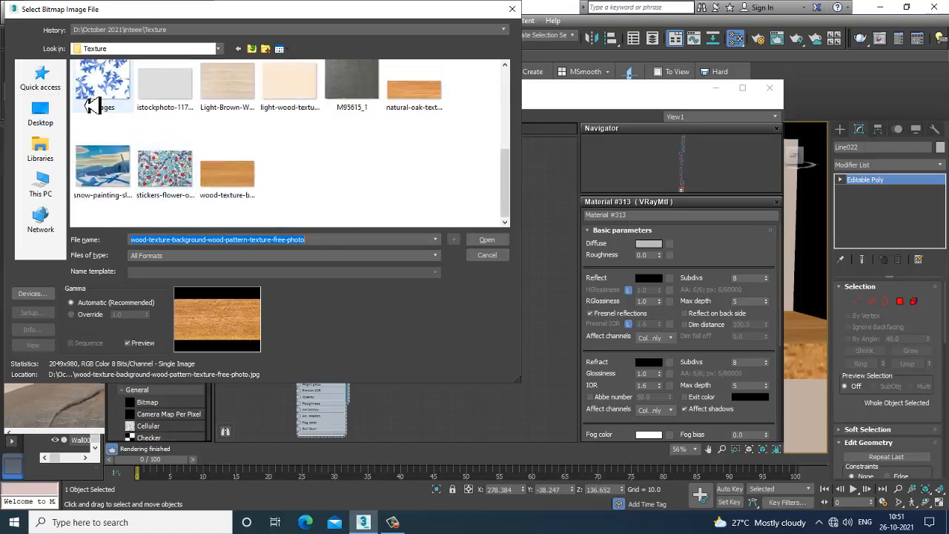
key("Return")
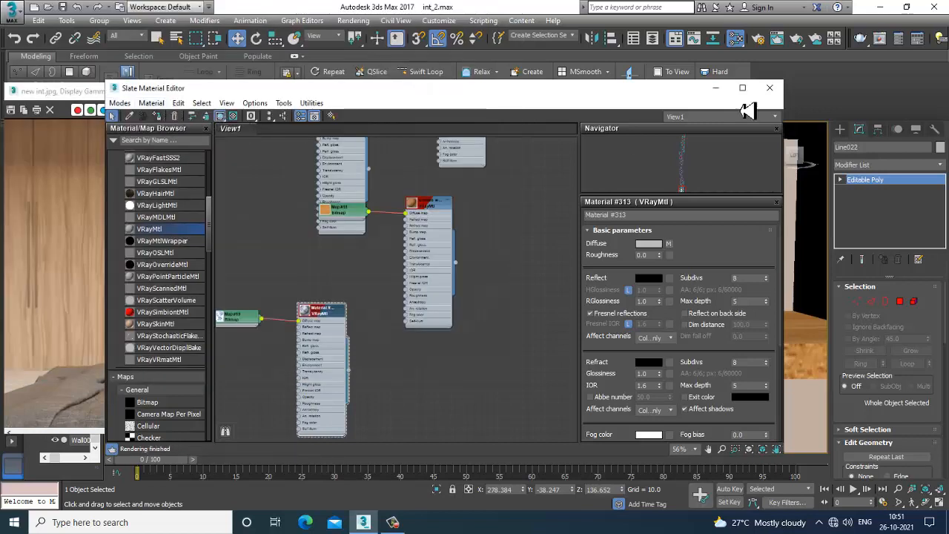
left_click(715, 87)
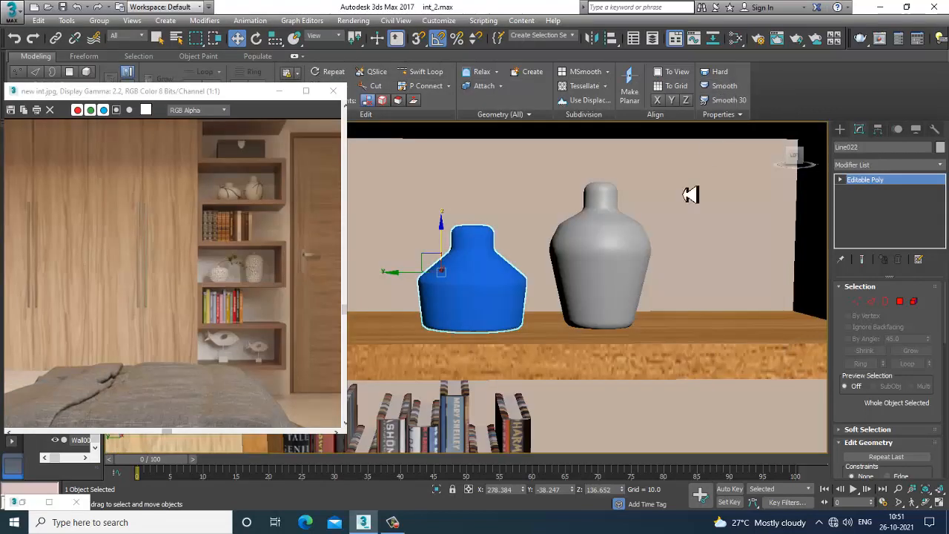
Add a UVW Map modifier to the short vase with Spherical mapping, X alignment and a fitted gizmo
left_click(880, 165)
scroll(879, 329, "down", 15)
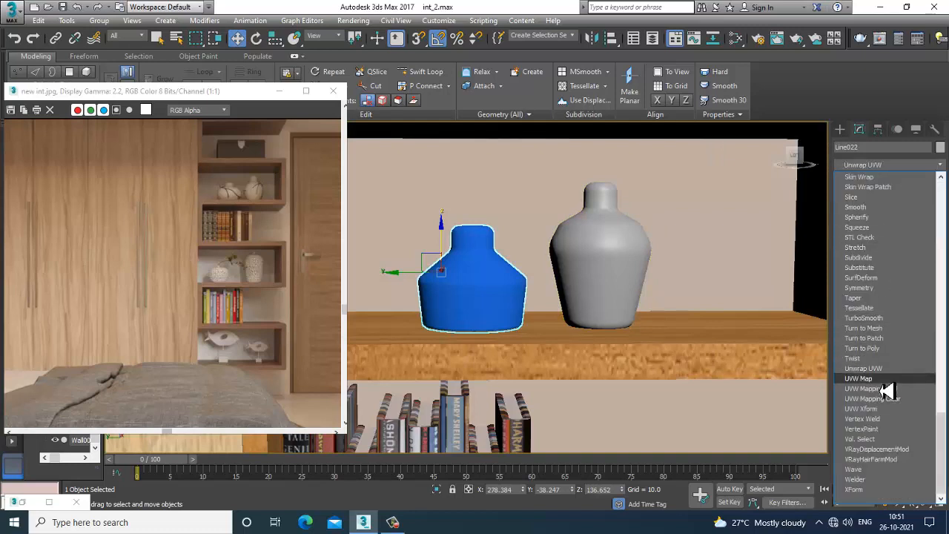
left_click(879, 390)
left_click(864, 332)
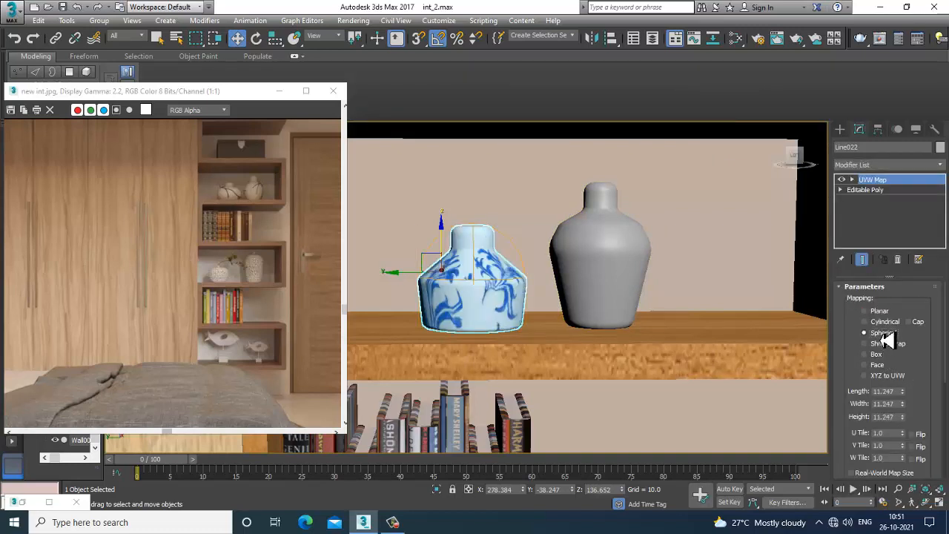
left_click(881, 324)
scroll(927, 305, "down", 5)
left_click(864, 471)
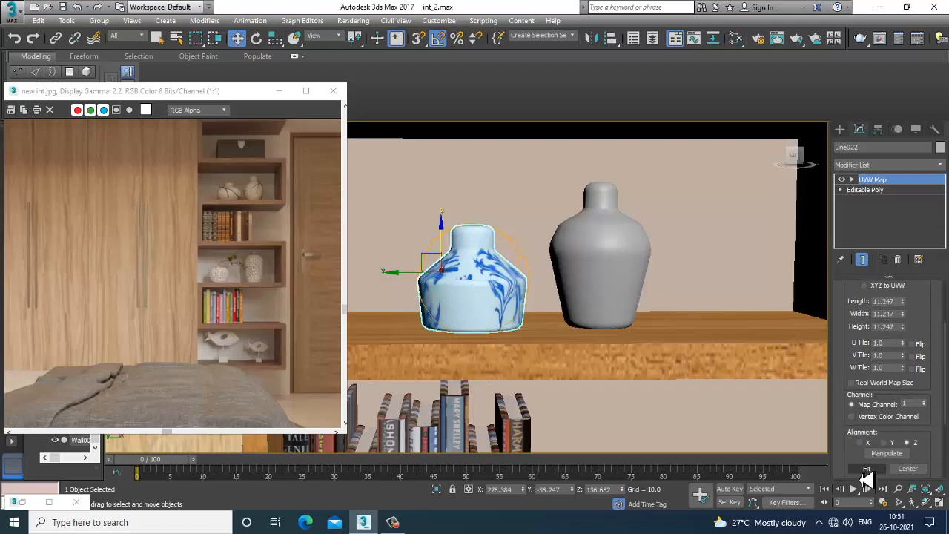
left_click(860, 443)
left_click(866, 469)
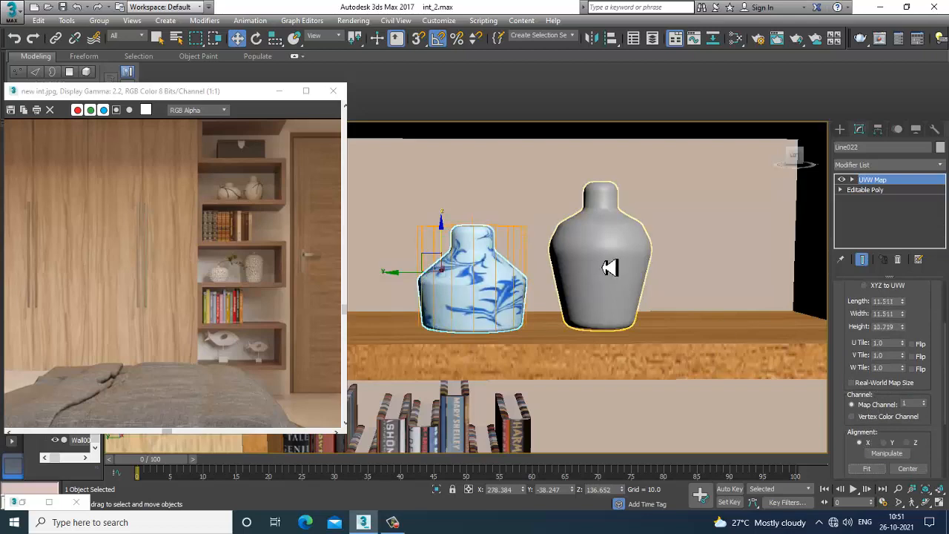
Raise the vase material's reflection colour to a light grey
key("m")
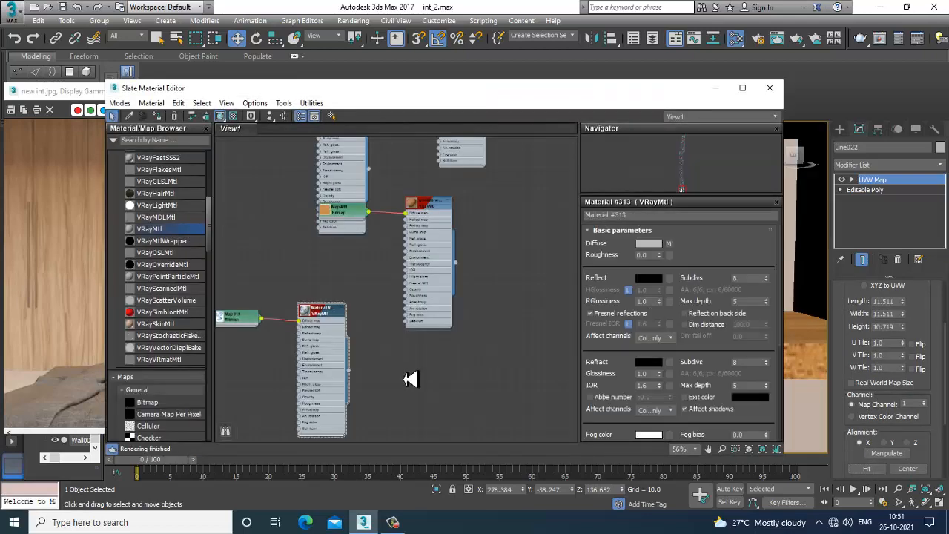
left_click(642, 279)
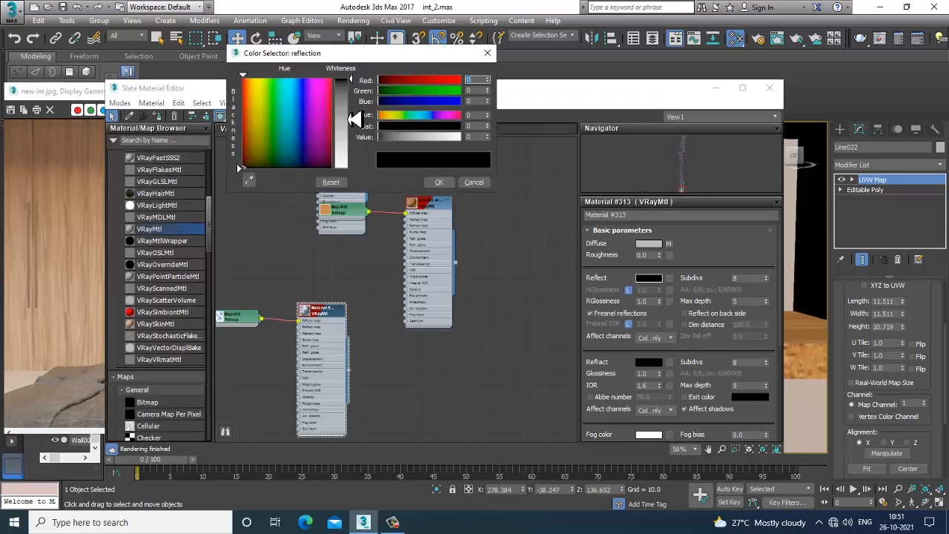
left_click_drag(355, 119, 357, 92)
left_click(439, 182)
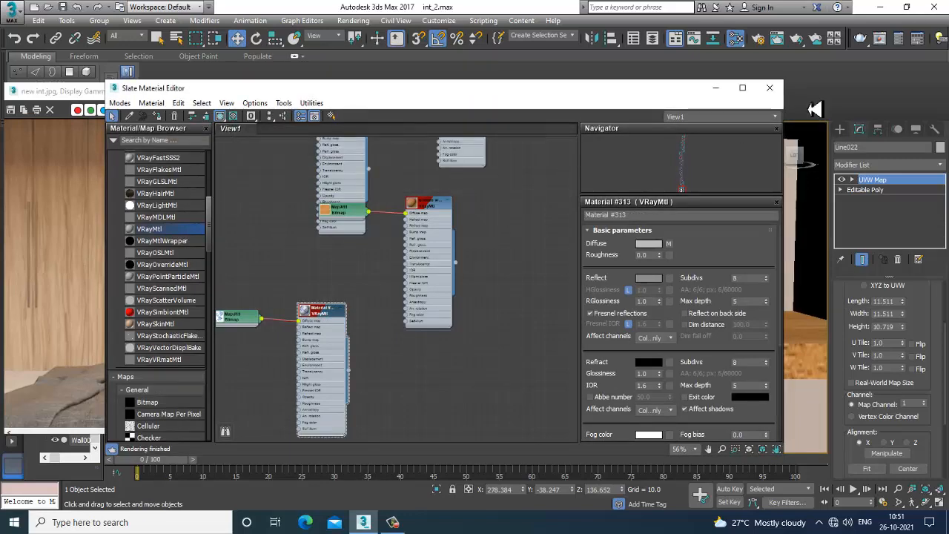
left_click_drag(520, 94, 508, 115)
left_click(627, 240)
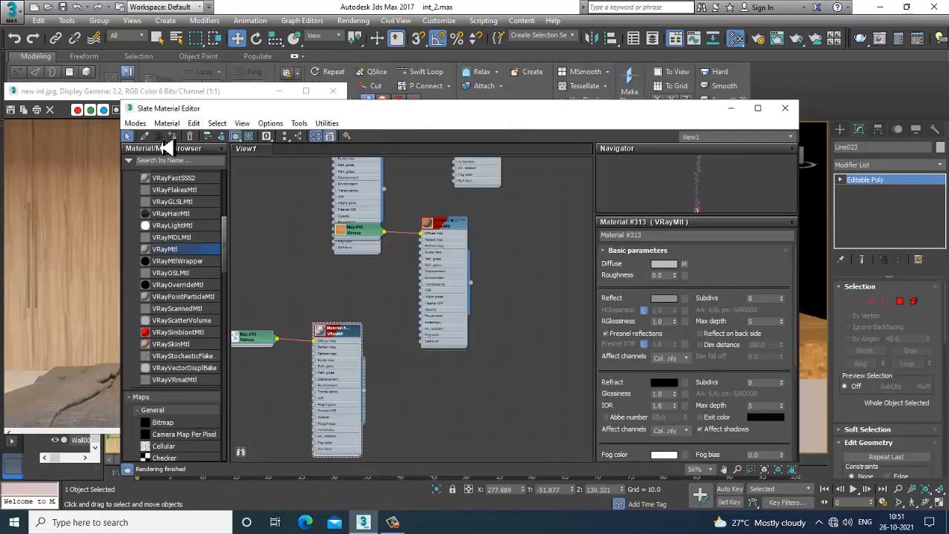
left_click(786, 107)
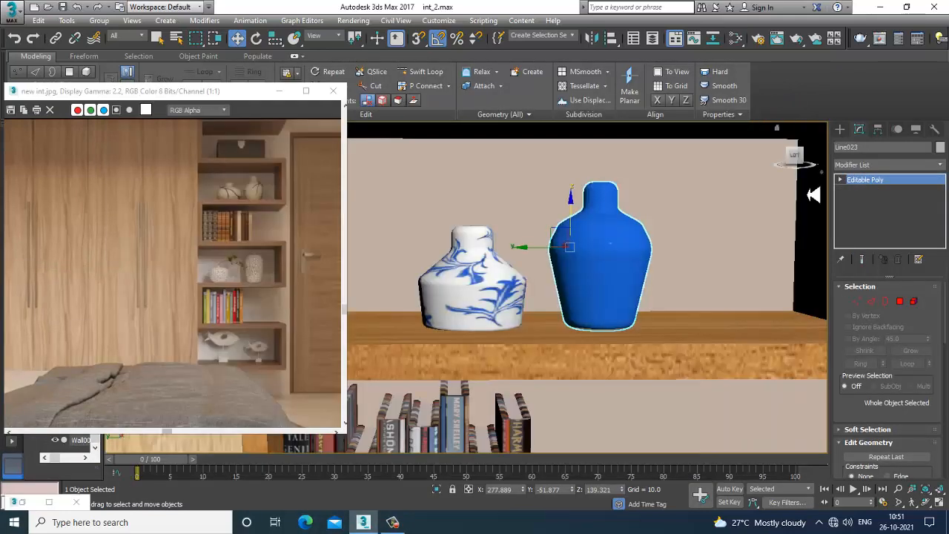
Add a UVW Map modifier to the tall vase with Spherical mapping, X alignment and a fitted gizmo
left_click(886, 165)
scroll(879, 269, "down", 10)
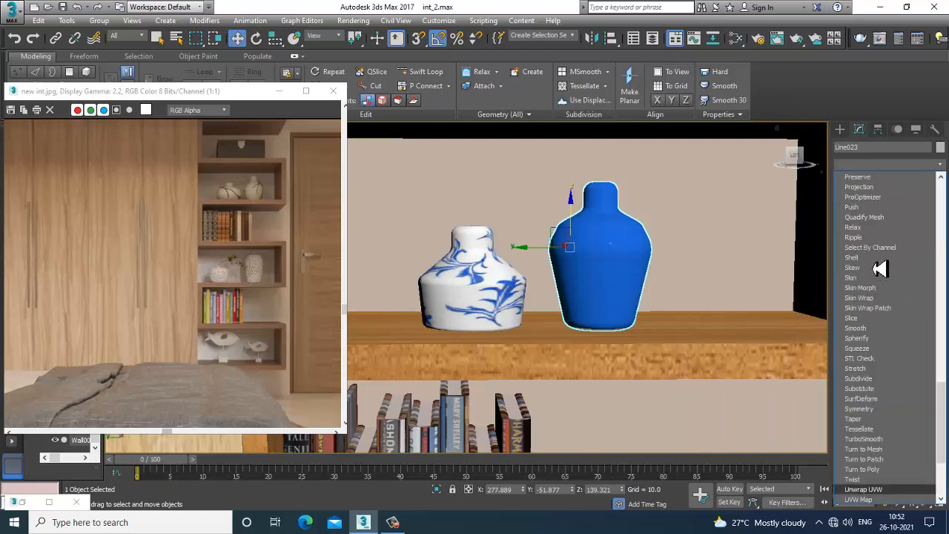
left_click(875, 391)
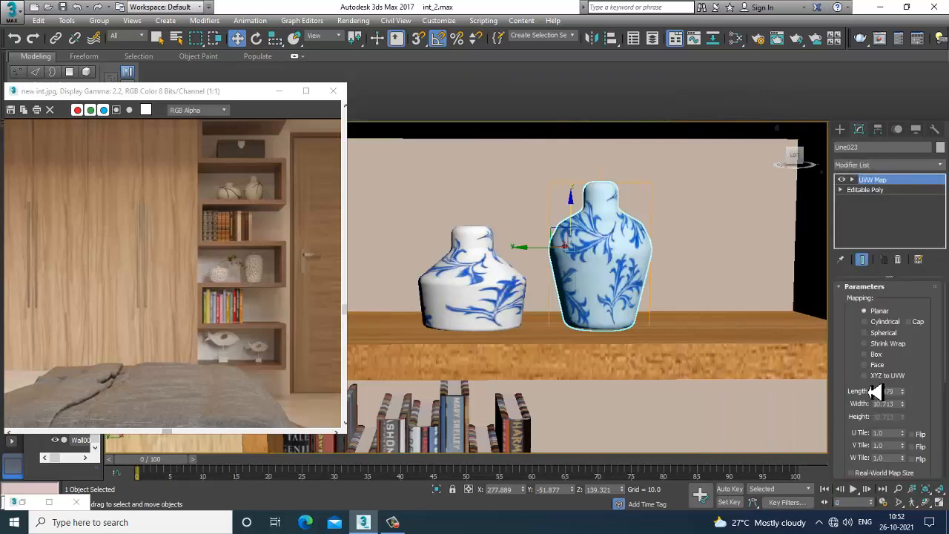
left_click(883, 333)
scroll(857, 365, "down", 3)
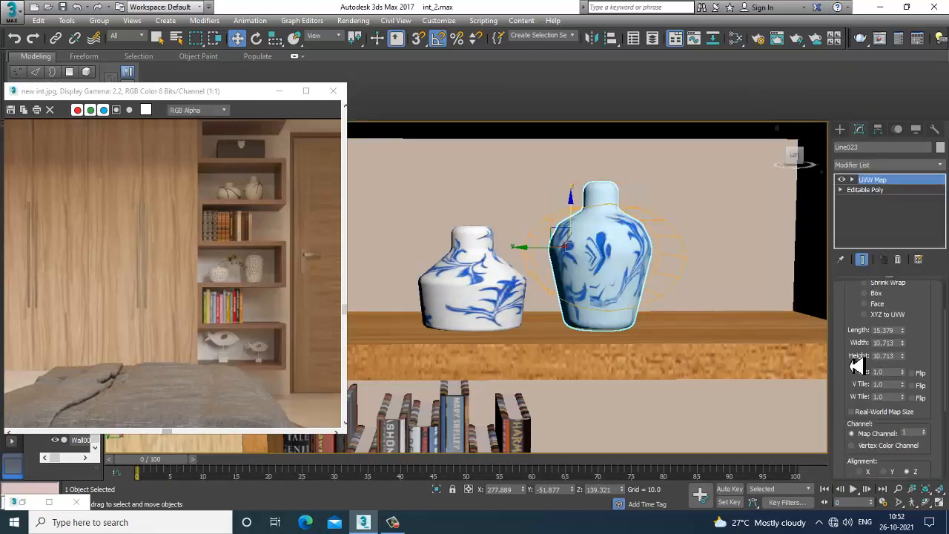
left_click(860, 472)
scroll(857, 415, "down", 2)
left_click(867, 444)
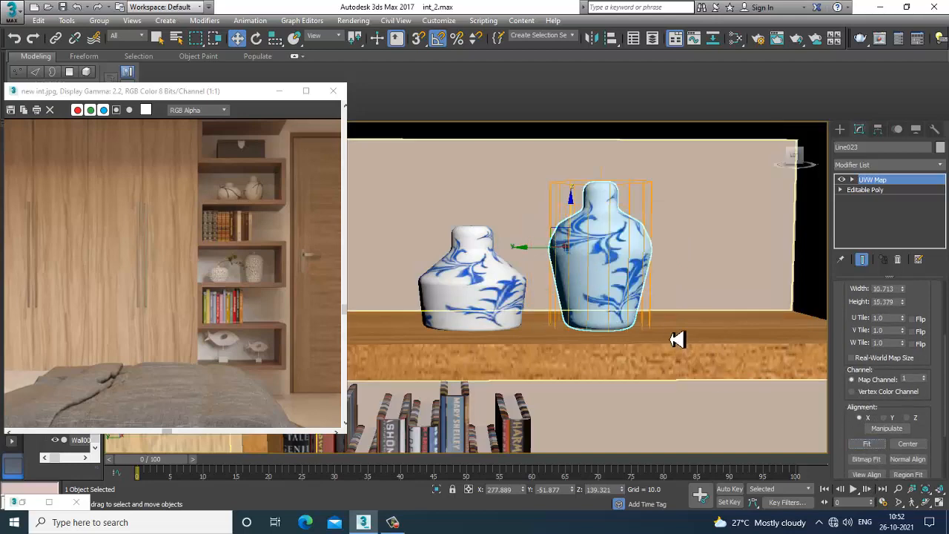
Survey the shelf unit in the viewport to find the next objects to texture
scroll(677, 339, "down", 6)
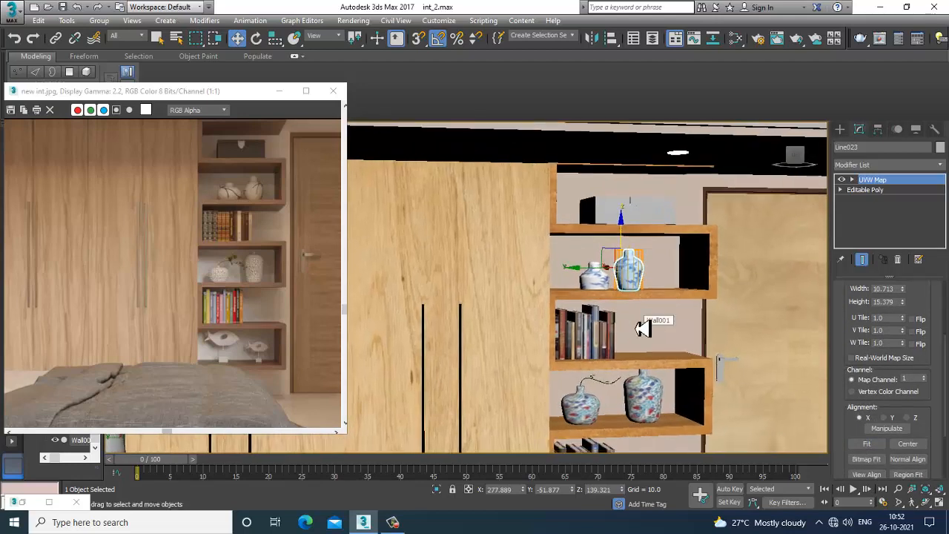
middle_click_drag(645, 315, 640, 286)
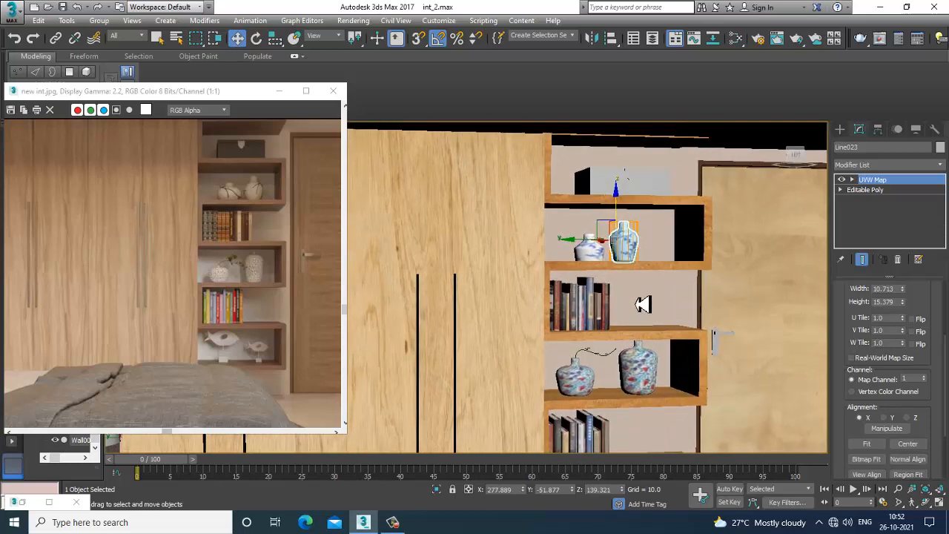
middle_click_drag(670, 327, 643, 253)
middle_click_drag(652, 312, 635, 185)
scroll(657, 282, "down", 4)
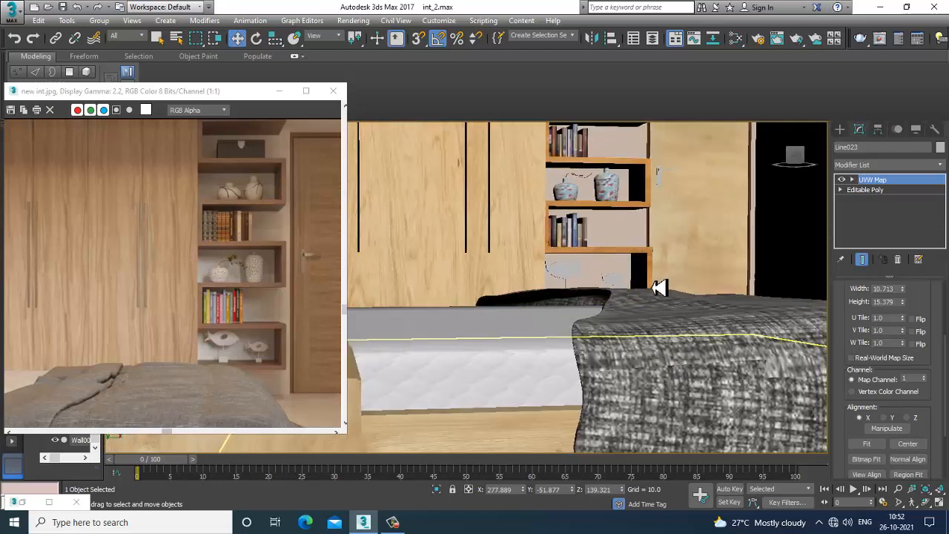
middle_click_drag(658, 286, 646, 354)
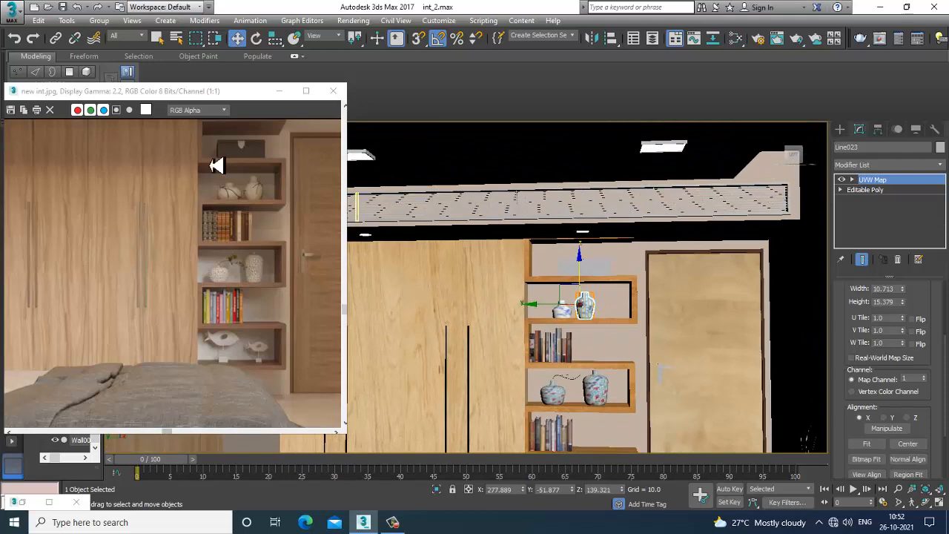
scroll(216, 165, "up", 2)
scroll(682, 318, "up", 3)
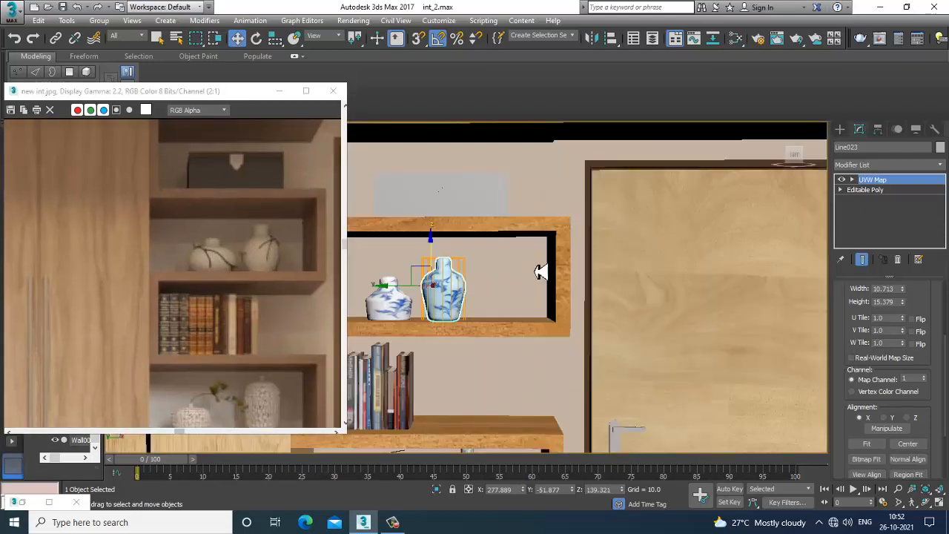
Select the box on the top shelf and give it a new VRayMtl with a dark brown diffuse sampled from the reference image
middle_click_drag(541, 272, 602, 294, "alt")
left_click(553, 254)
scroll(551, 250, "up", 3)
middle_click_drag(551, 250, 597, 293)
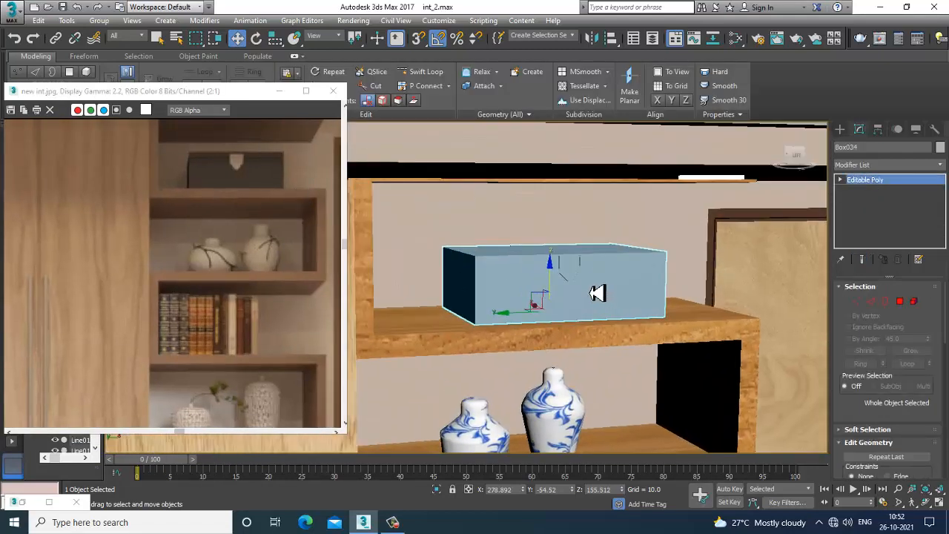
scroll(605, 288, "up", 2)
key("m")
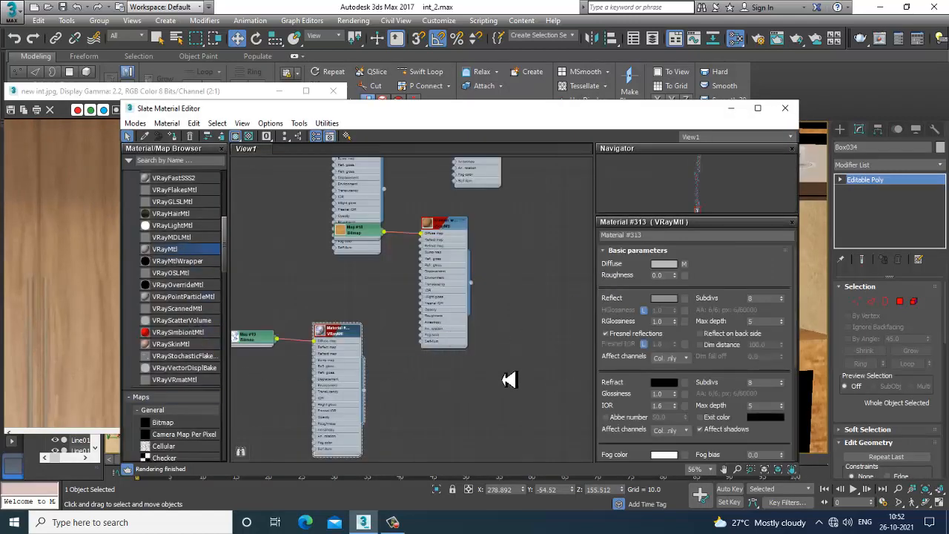
left_click_drag(505, 379, 483, 363)
double_click(482, 363)
left_click_drag(420, 110, 613, 225)
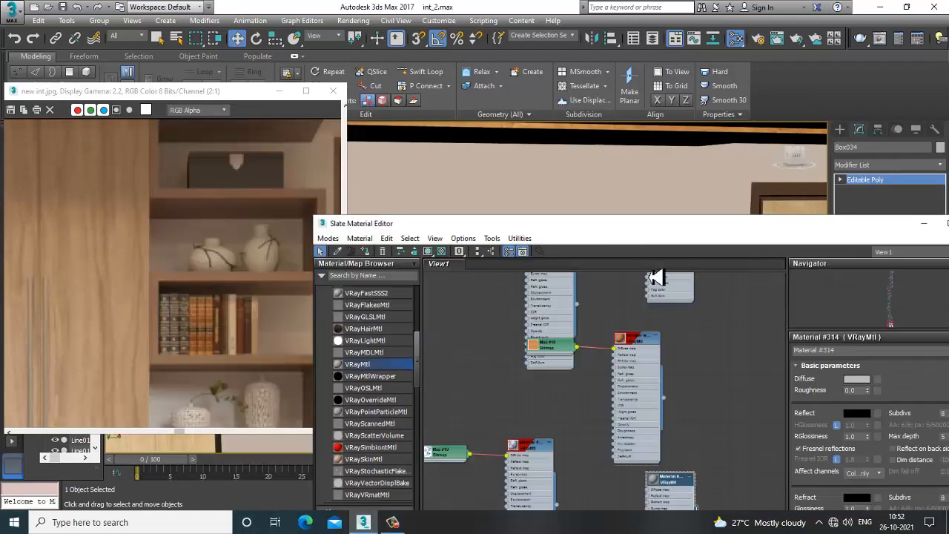
left_click(857, 380)
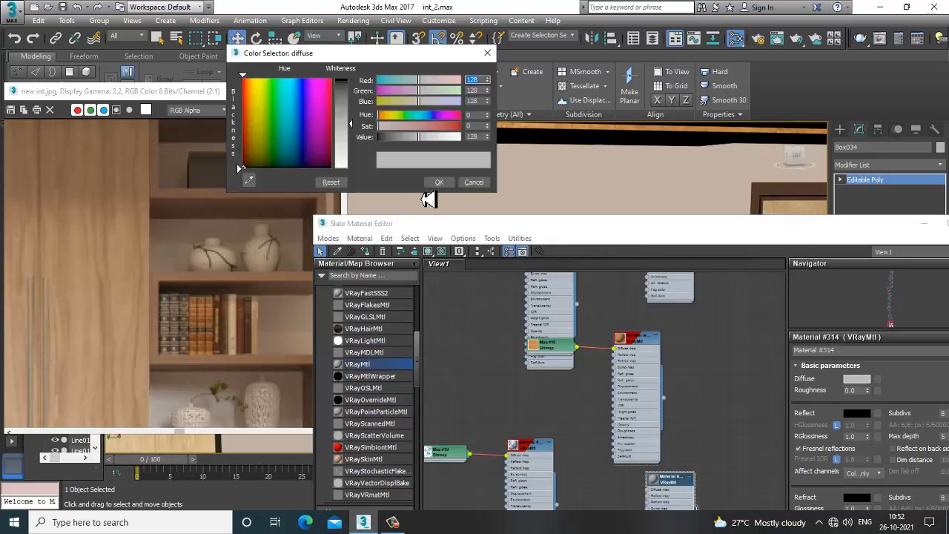
left_click(252, 180)
left_click_drag(211, 180, 210, 171)
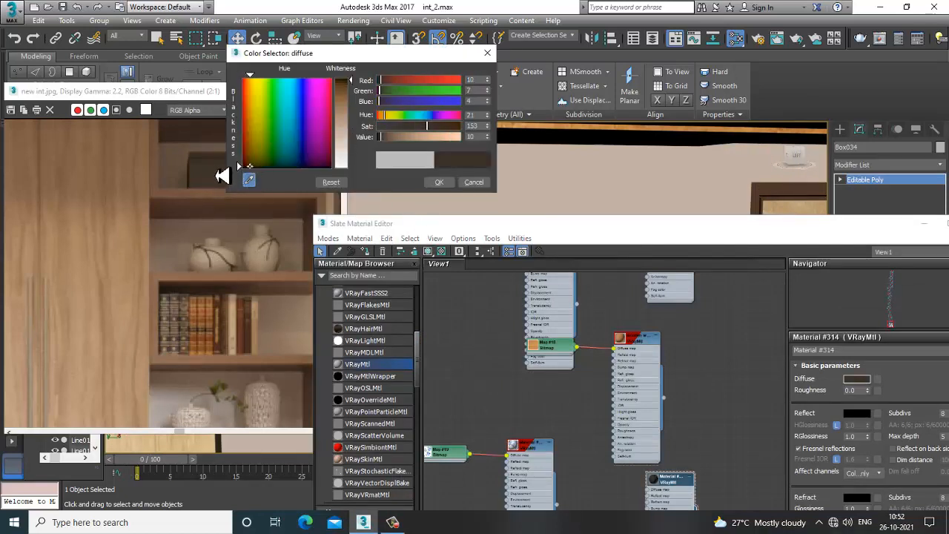
left_click(439, 182)
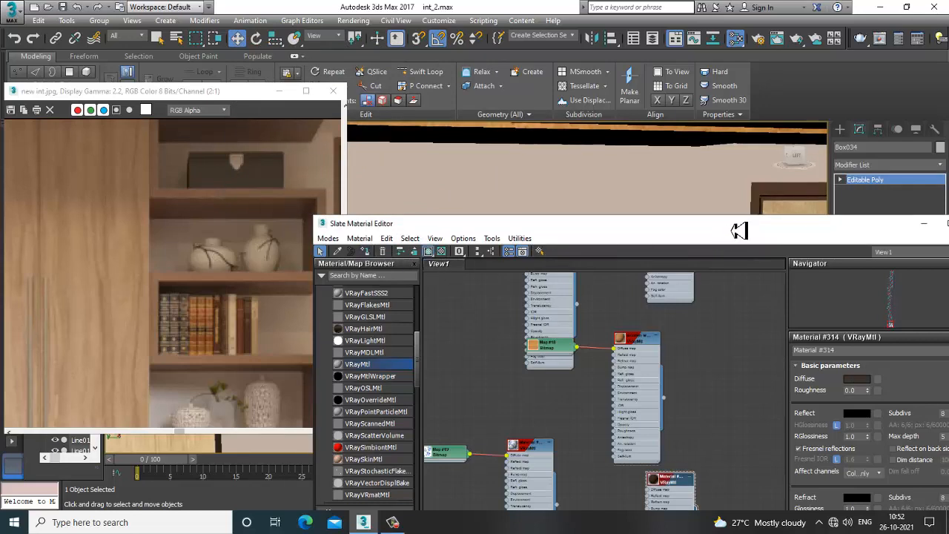
Isolate the small object in front of the box and create a new VRayMtl with a light grey diffuse of 213
left_click_drag(739, 231, 714, 353)
left_click(566, 268)
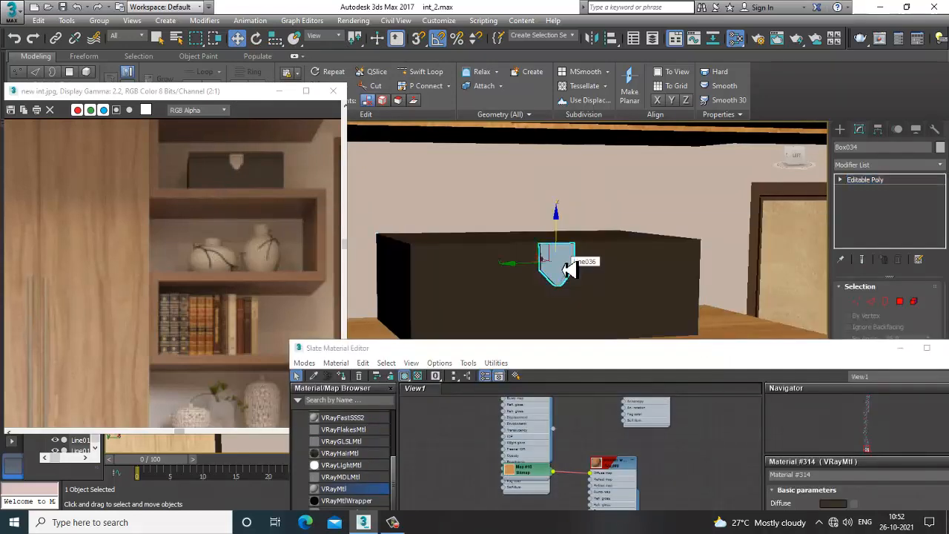
key("alt+q")
key("m")
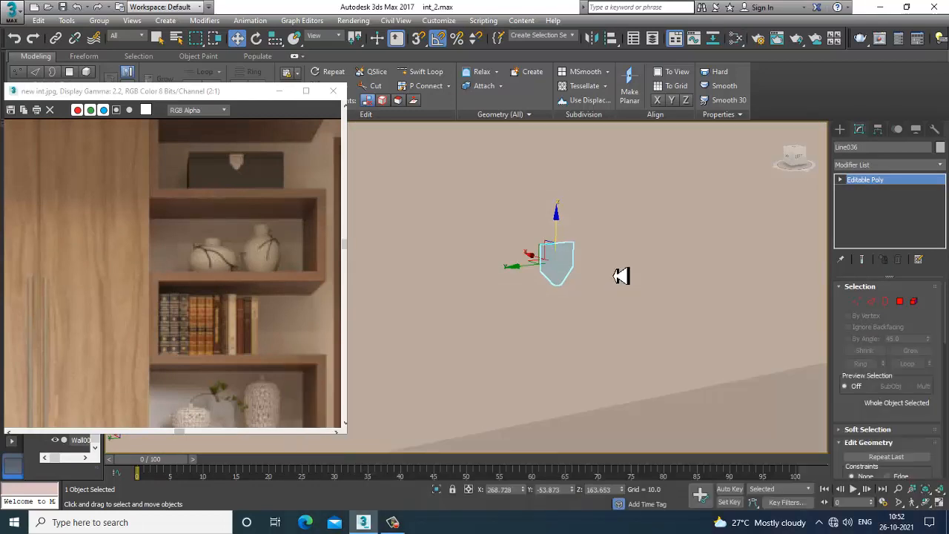
key("m")
left_click_drag(599, 343, 413, 91)
middle_click_drag(423, 438, 410, 246)
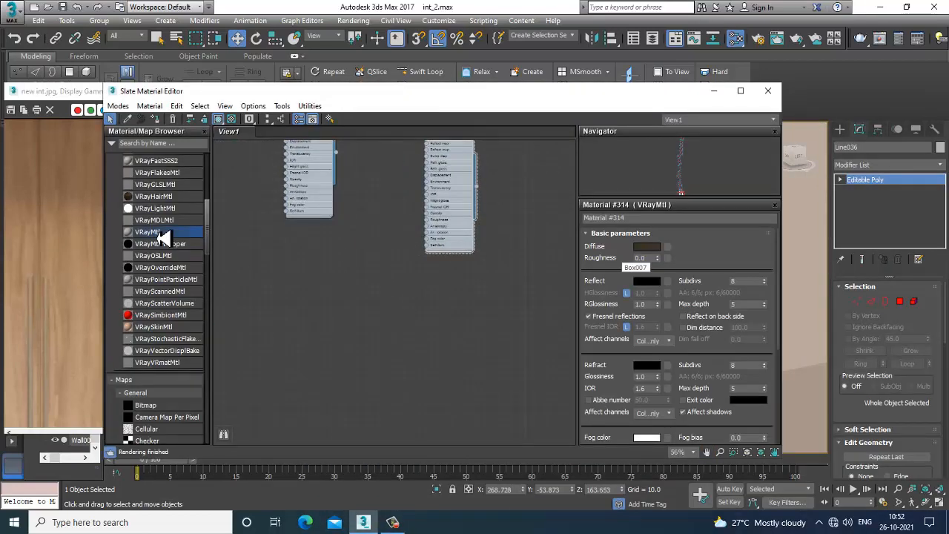
left_click_drag(365, 257, 364, 255)
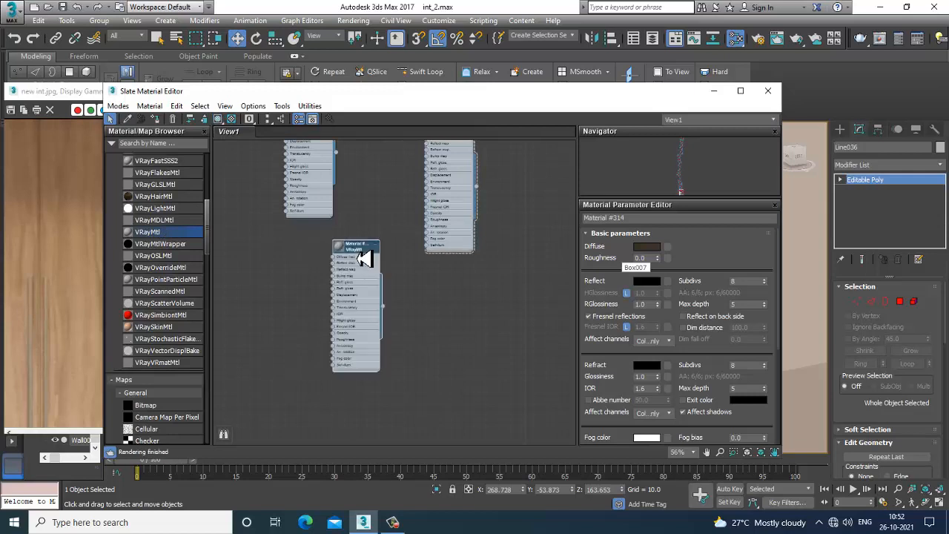
left_click(646, 247)
left_click_drag(358, 134, 364, 160)
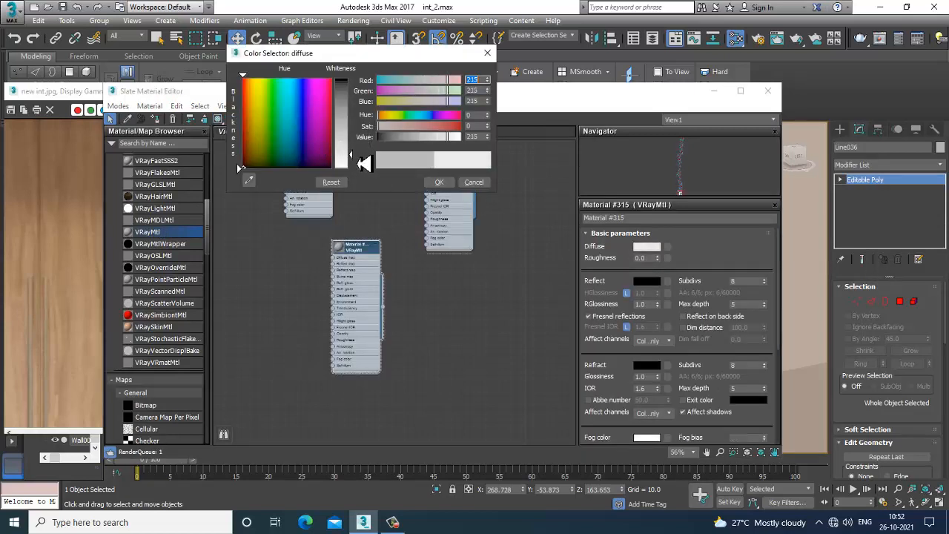
left_click(439, 181)
Set the material's reflection to grey 129 with glossiness 0.78 and Fresnel off, and assign it to the object
double_click(339, 247)
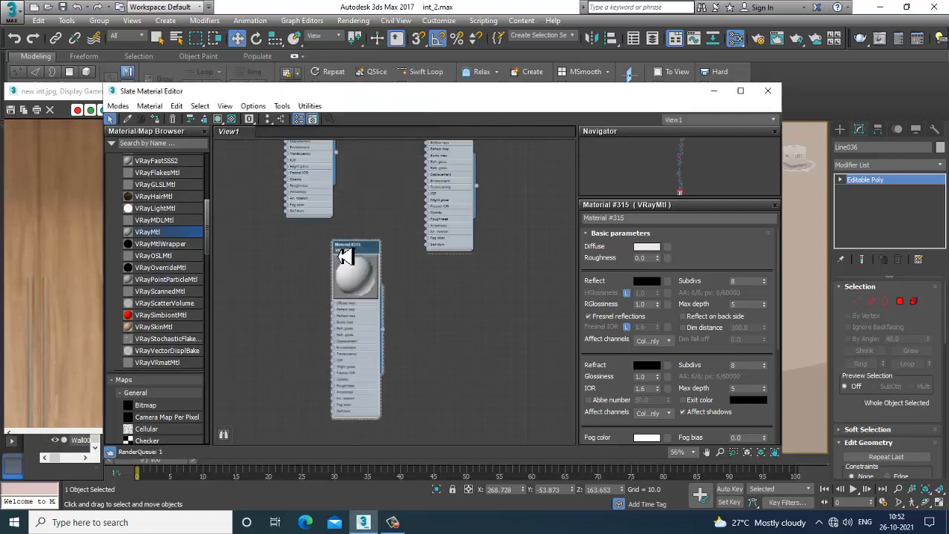
left_click(647, 280)
left_click_drag(346, 144, 364, 132)
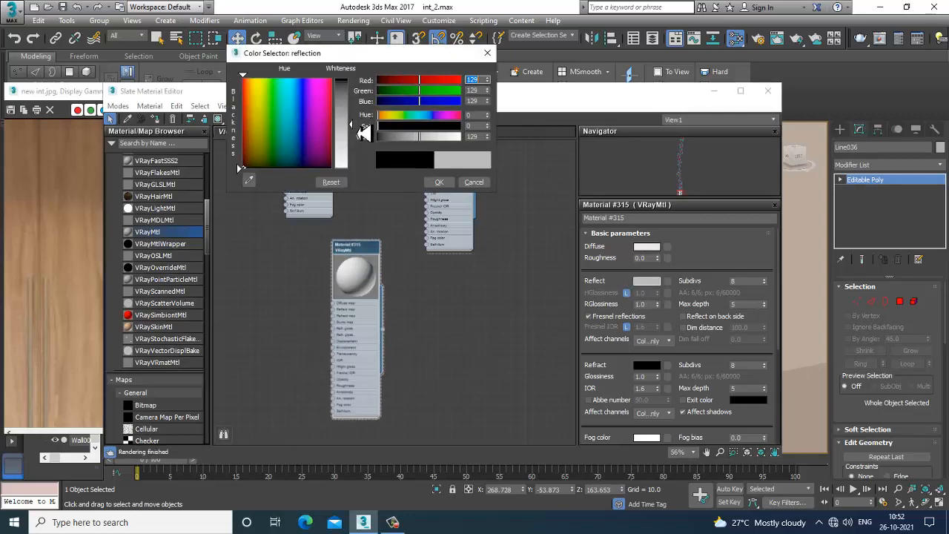
left_click(439, 182)
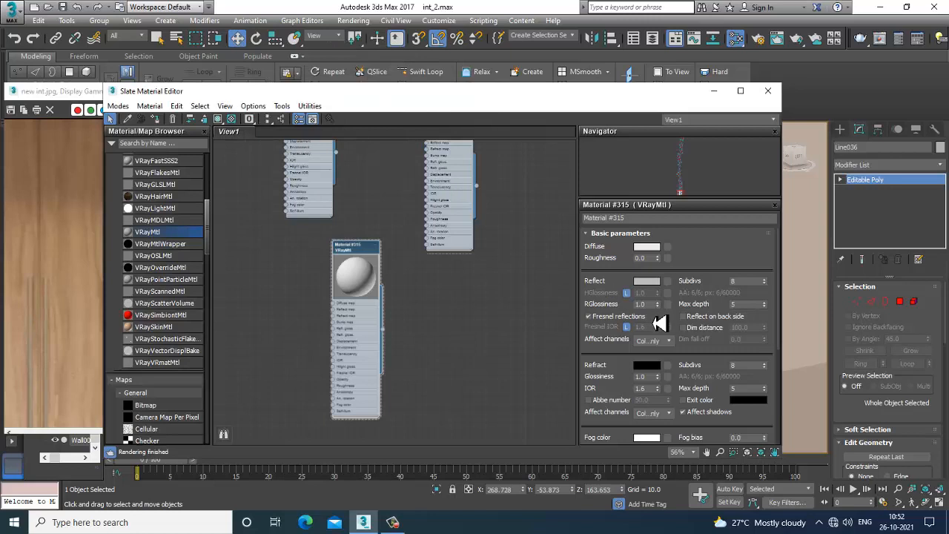
left_click(594, 319)
left_click_drag(660, 335, 660, 241)
left_click(595, 319)
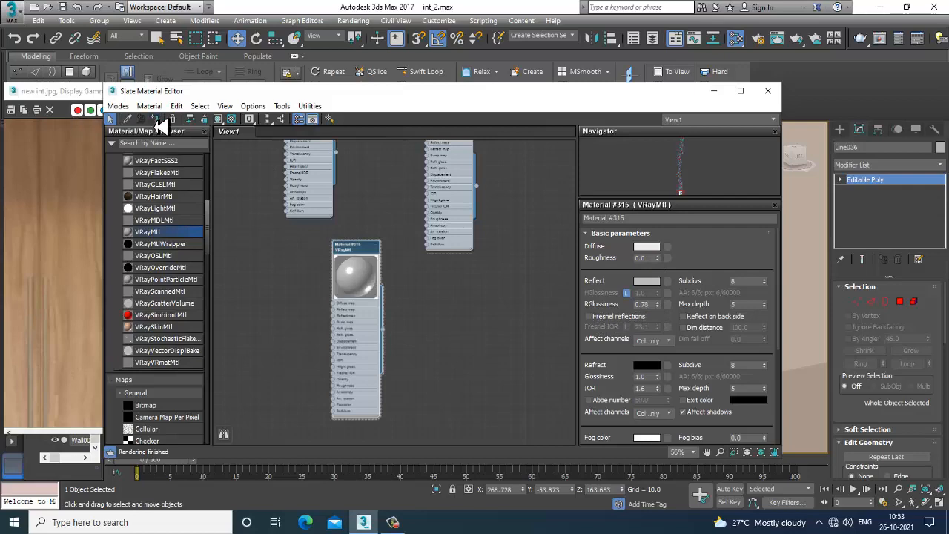
left_click(218, 119)
left_click(714, 90)
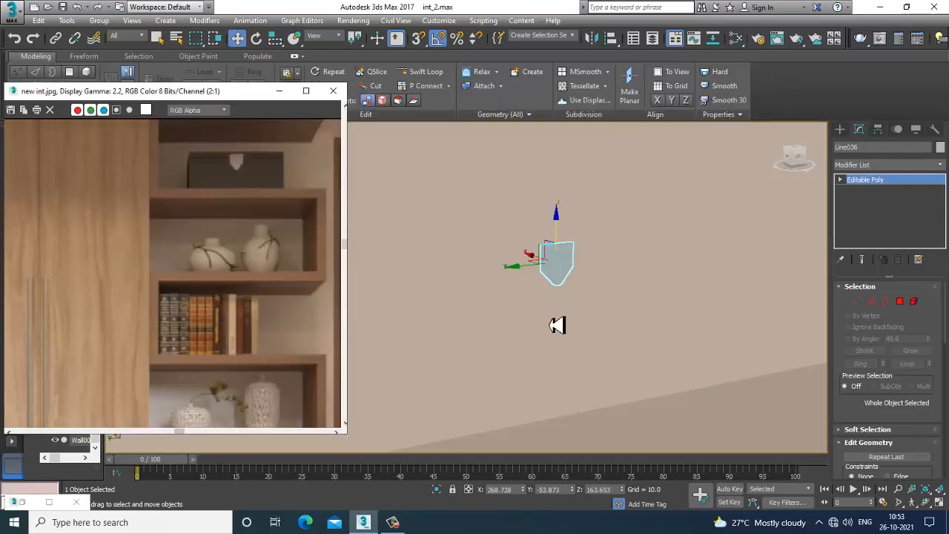
Exit isolation and examine the bird ornaments on the lower shelf in the scene and the reference image
scroll(712, 315, "down", 10)
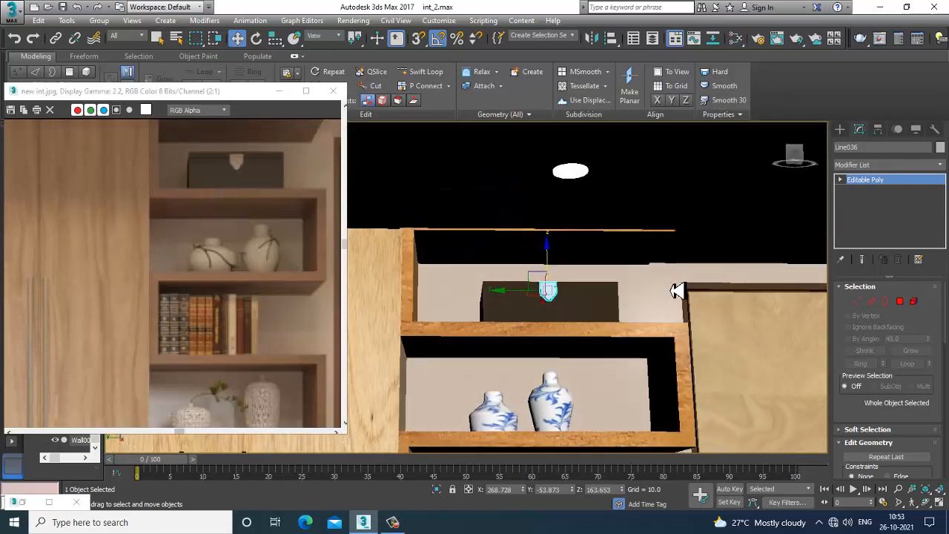
middle_click_drag(701, 311, 562, 290)
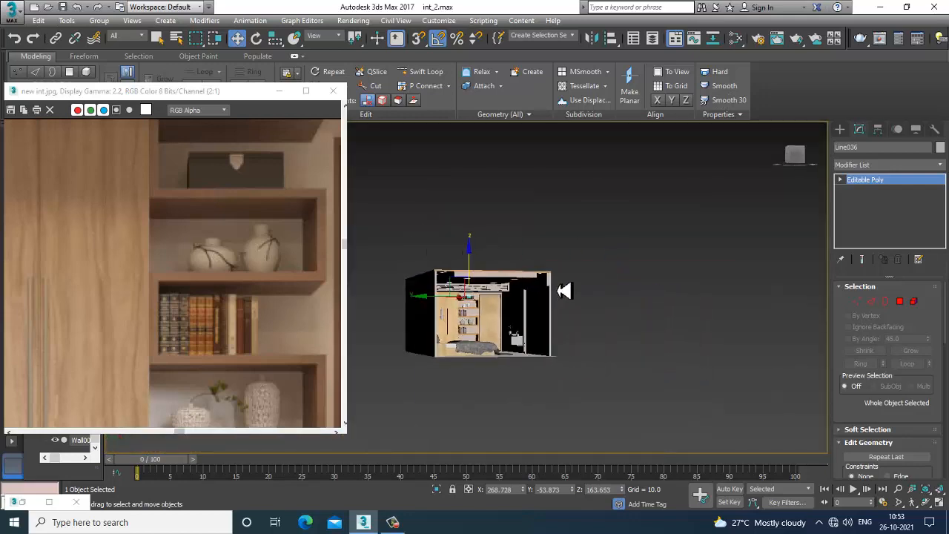
left_click(562, 289)
scroll(562, 286, "up", 4)
middle_click_drag(487, 286, 581, 255)
scroll(580, 254, "up", 3)
middle_click_drag(519, 281, 635, 254)
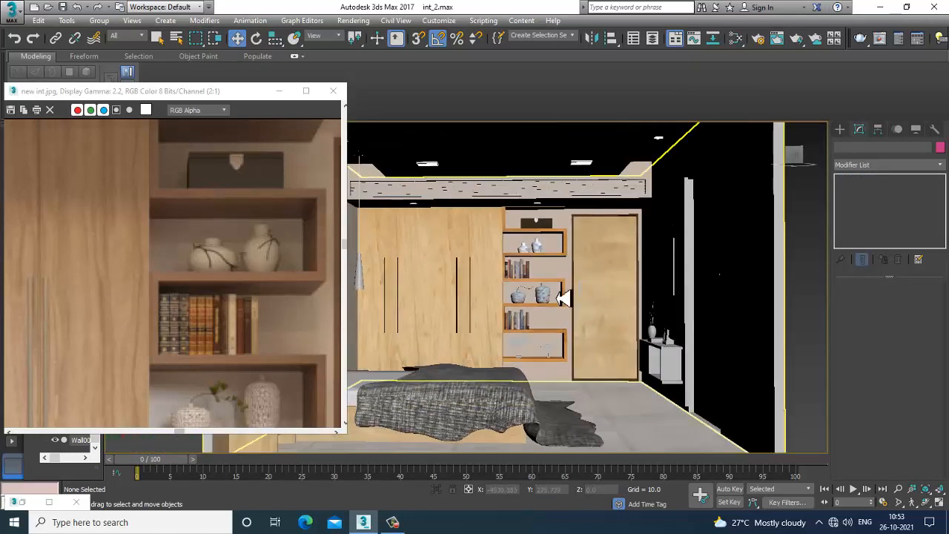
middle_click_drag(212, 343, 182, 233)
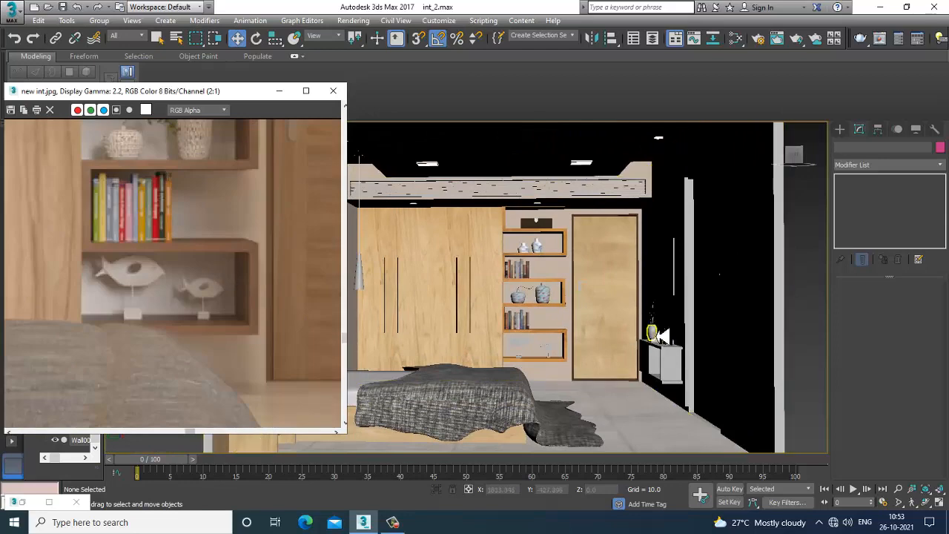
Select both bird ornaments with their stands on the lower shelf and assign them the light grey reflective material
scroll(594, 333, "up", 8)
left_click(470, 355)
scroll(472, 363, "up", 2)
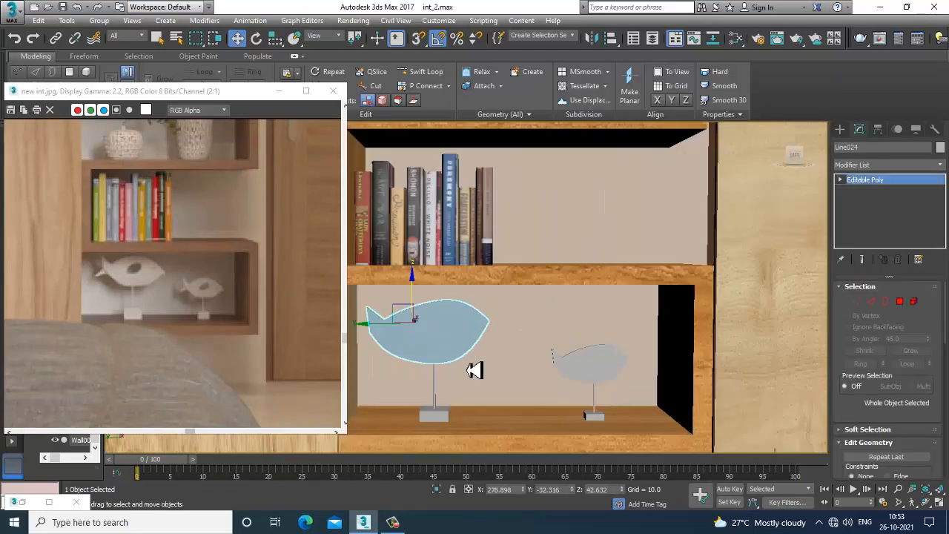
middle_click_drag(474, 368, 585, 294)
left_click(520, 316, "ctrl")
left_click(519, 338, "ctrl")
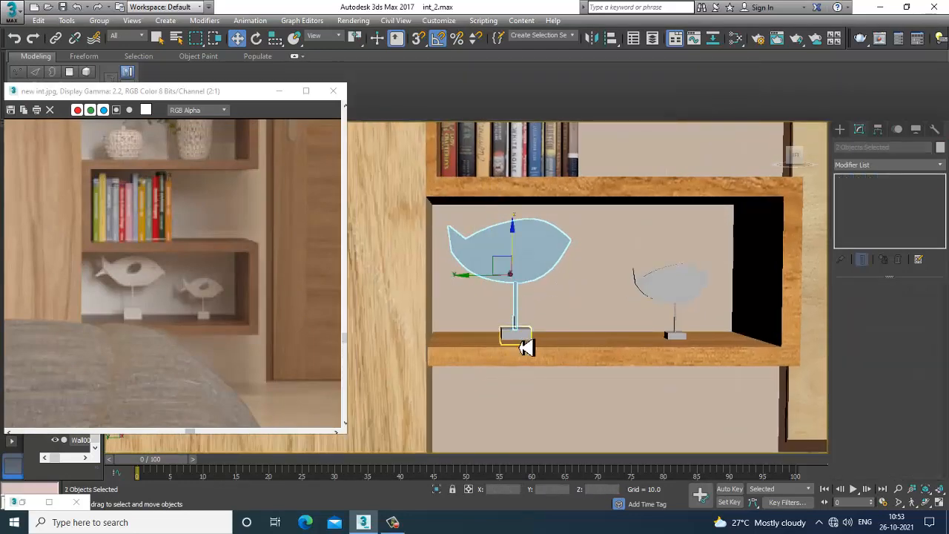
left_click(693, 297, "ctrl")
left_click(675, 335, "ctrl")
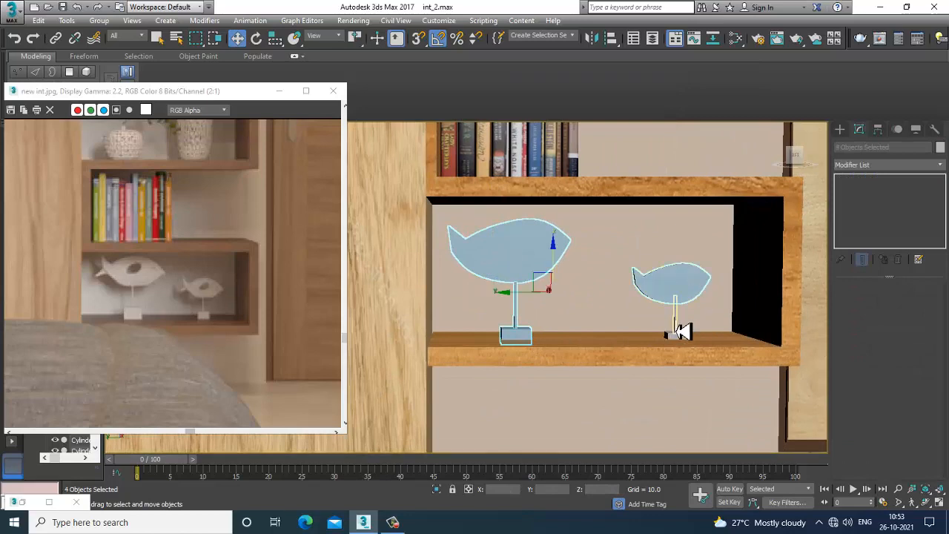
left_click(678, 329, "ctrl")
left_click(681, 340, "ctrl")
key("m")
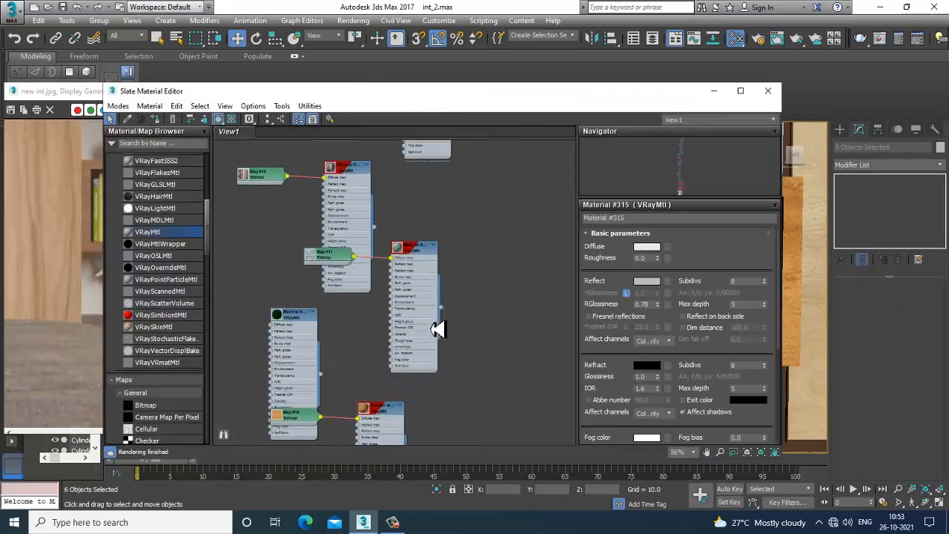
double_click(414, 197)
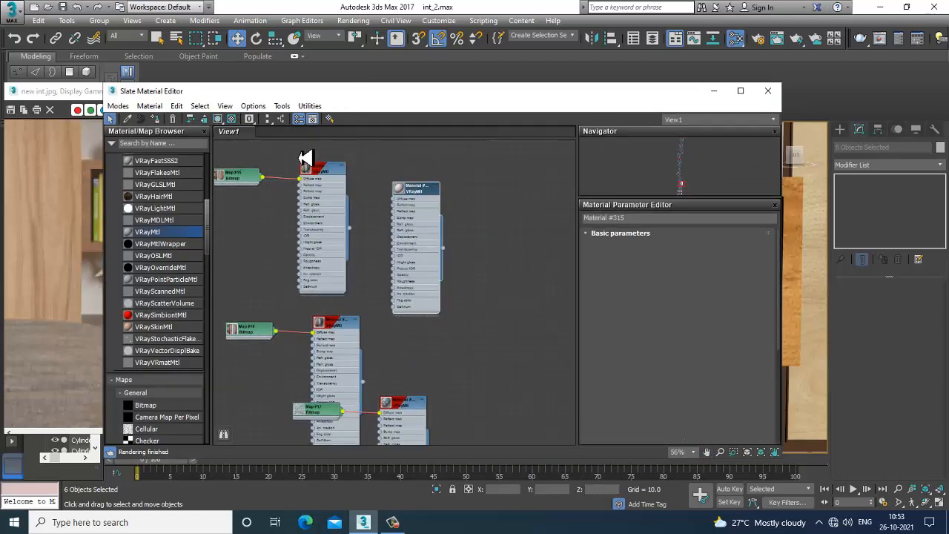
left_click(217, 119)
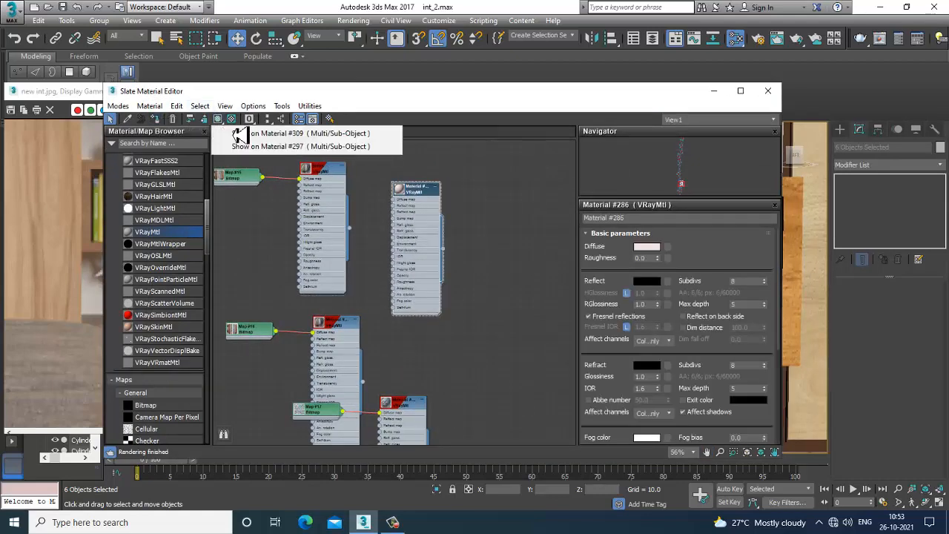
left_click(715, 91)
Examine the door and bedside area of the scene against the reference image
scroll(635, 301, "down", 6)
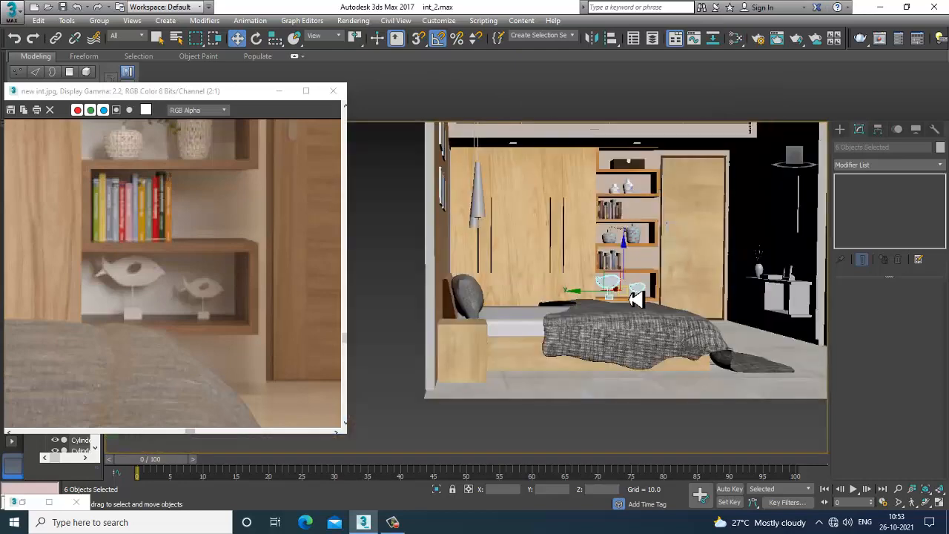
left_click(741, 179)
scroll(527, 298, "up", 6)
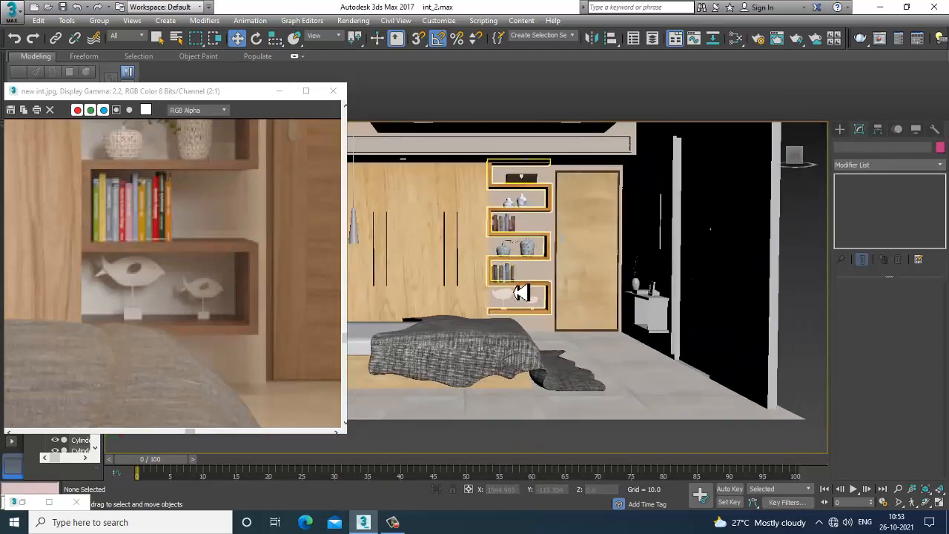
scroll(525, 295, "up", 6)
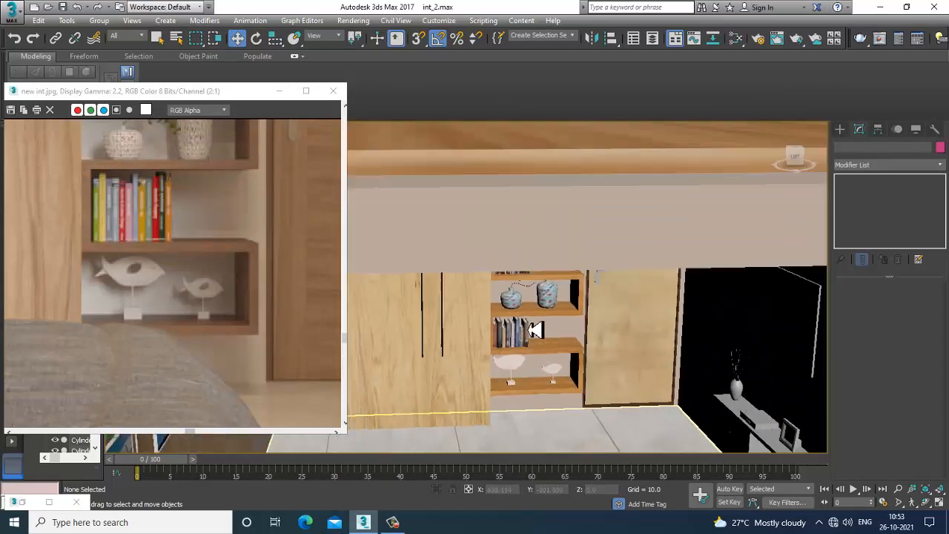
scroll(520, 287, "down", 8)
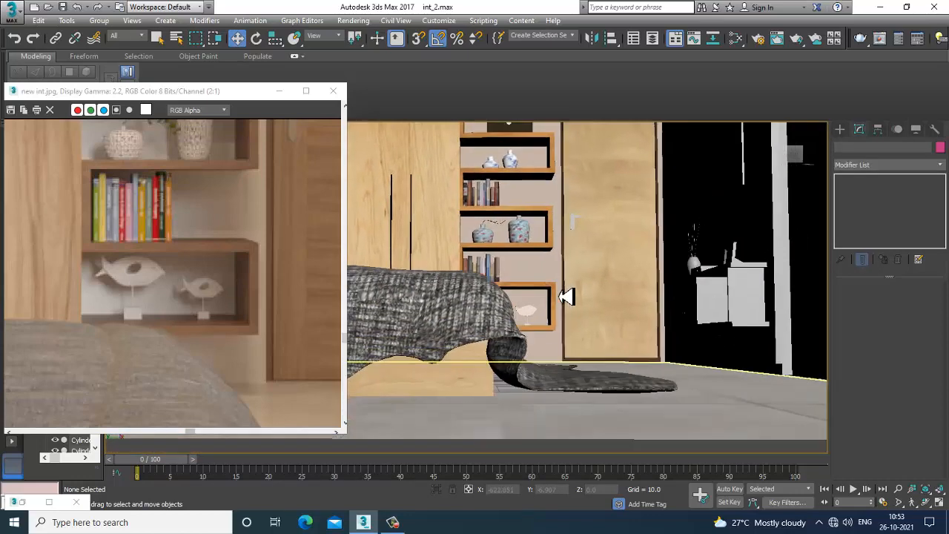
middle_click_drag(565, 330, 517, 349, "alt")
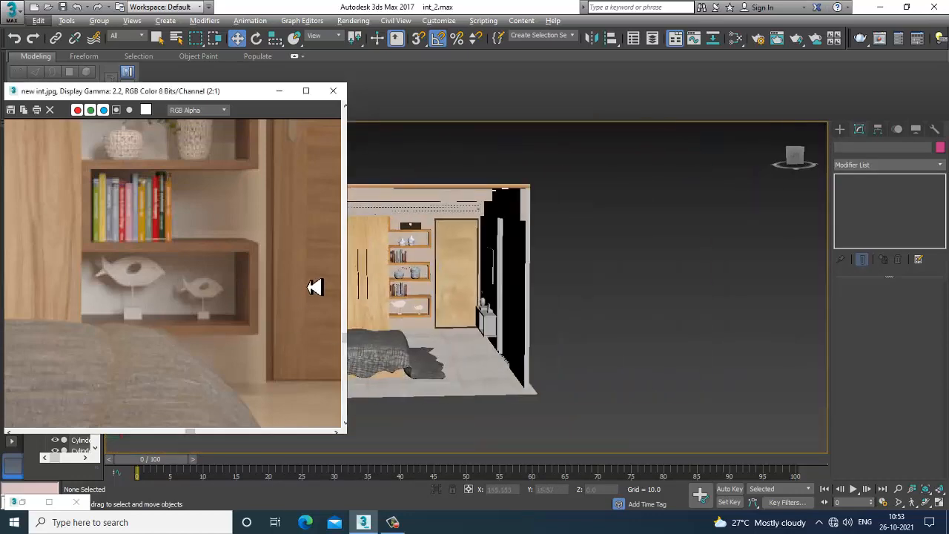
middle_click_drag(316, 287, 211, 337)
scroll(210, 338, "down", 1)
scroll(444, 308, "up", 6)
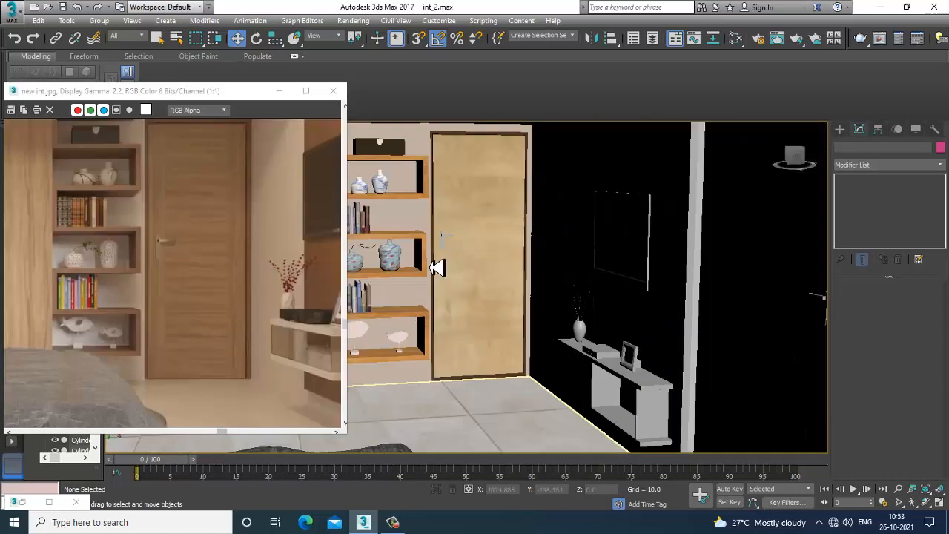
Select the door handle parts and create a new VRayMtl with a pure white diffuse of 255
left_click(445, 242)
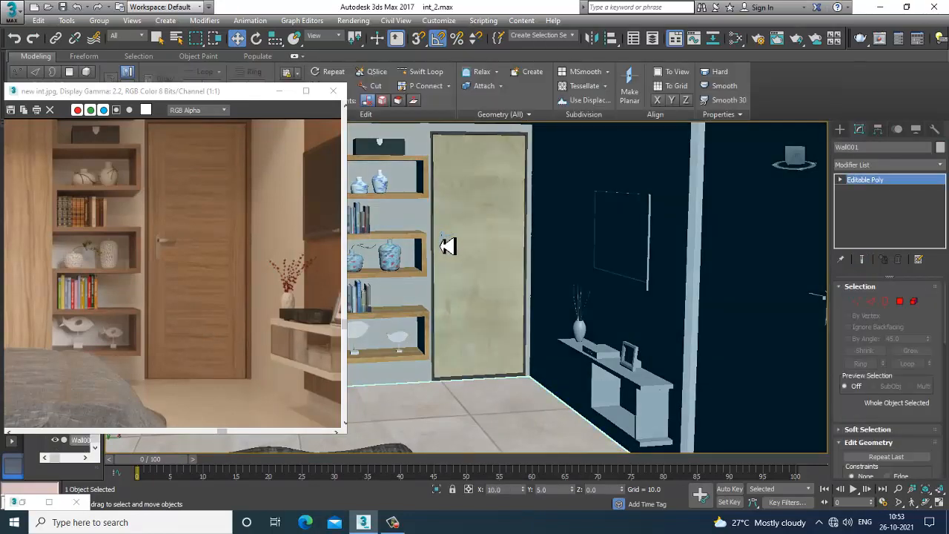
left_click(446, 241)
scroll(453, 241, "up", 5)
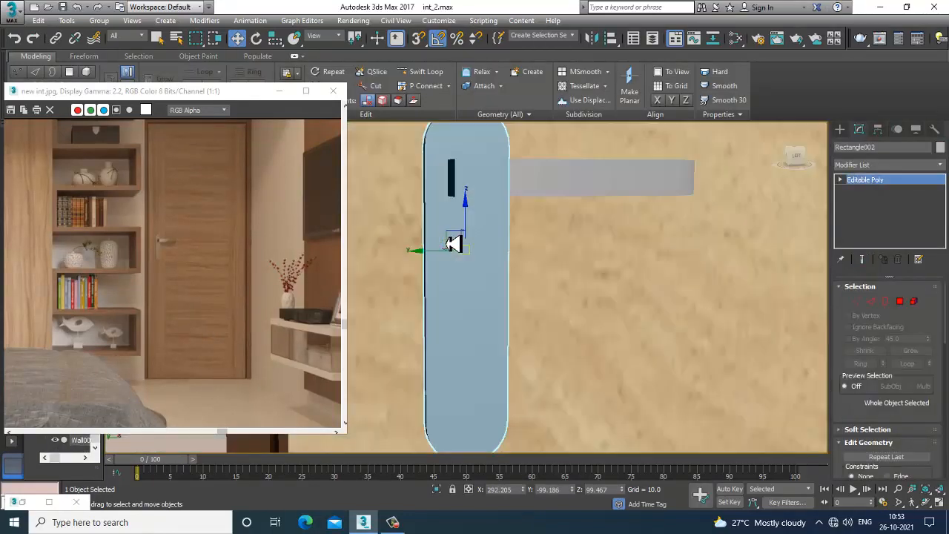
middle_click_drag(453, 242, 561, 250, "alt")
left_click(571, 204, "ctrl")
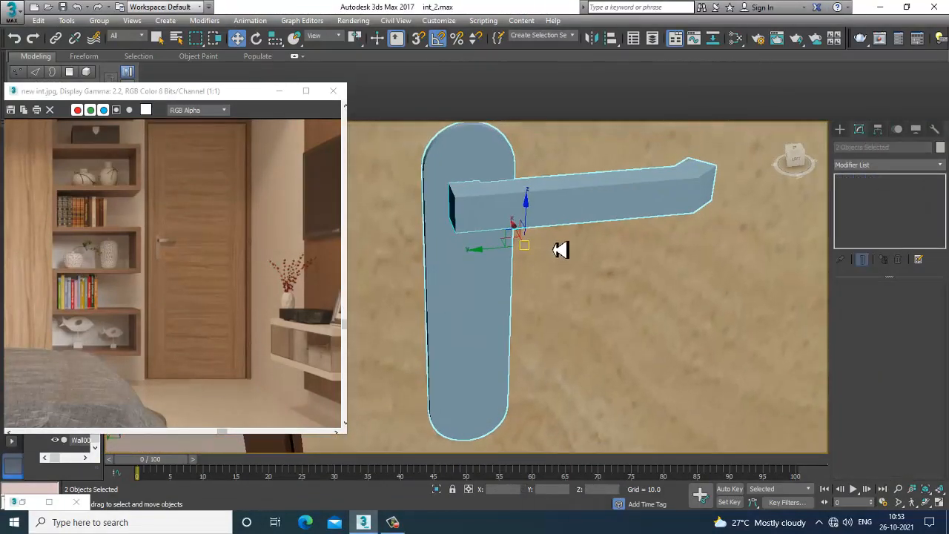
key("m")
middle_click_drag(383, 335, 334, 164)
middle_click_drag(399, 241, 354, 159)
middle_click_drag(394, 430, 407, 308)
left_click_drag(301, 240, 381, 238)
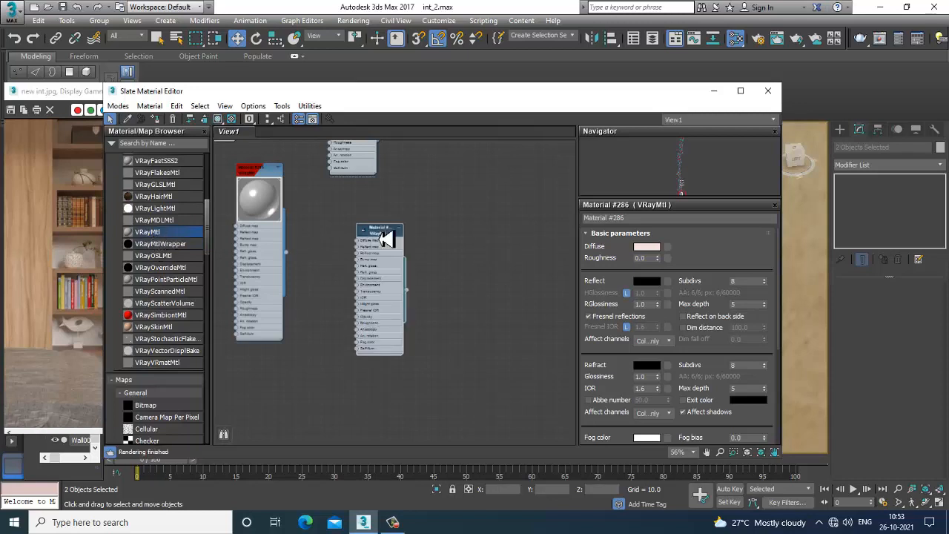
scroll(376, 251, "up", 2)
scroll(376, 251, "up", 2)
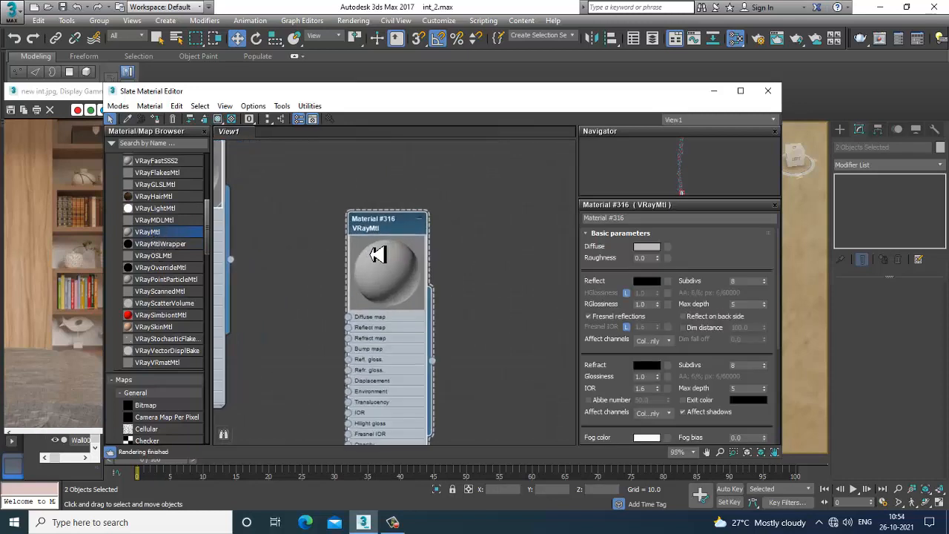
left_click(646, 249)
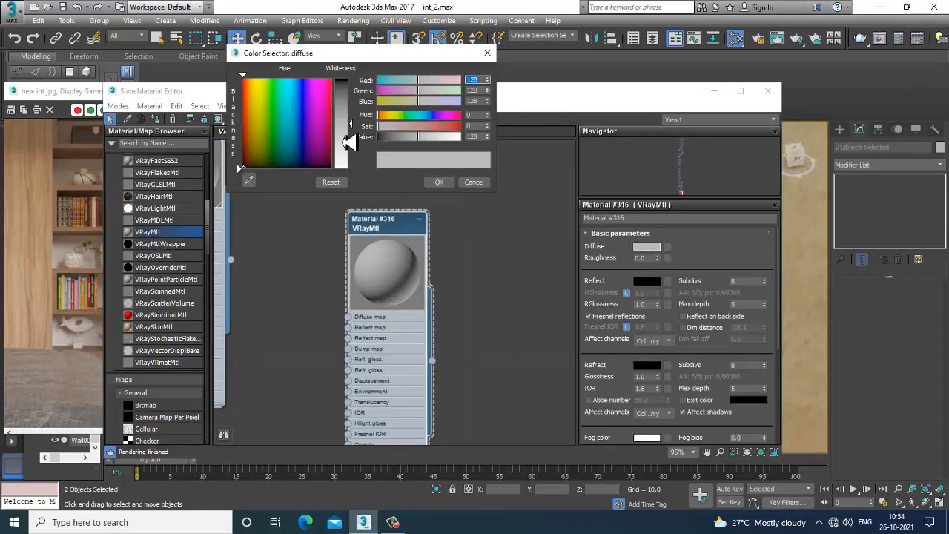
left_click_drag(350, 135, 363, 178)
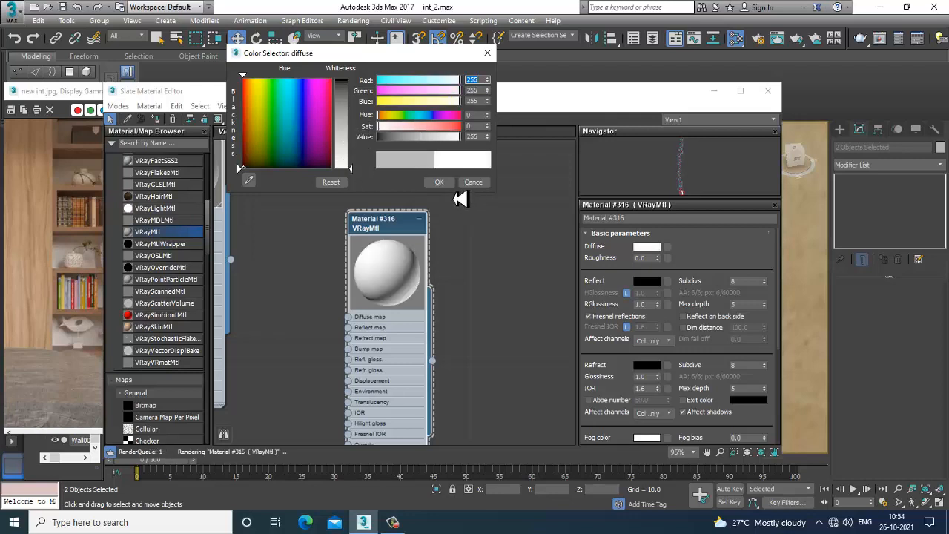
left_click(439, 182)
Set the material's reflection to white 255 with glossiness 0.84 and Fresnel off, and assign it to the handle
left_click(645, 283)
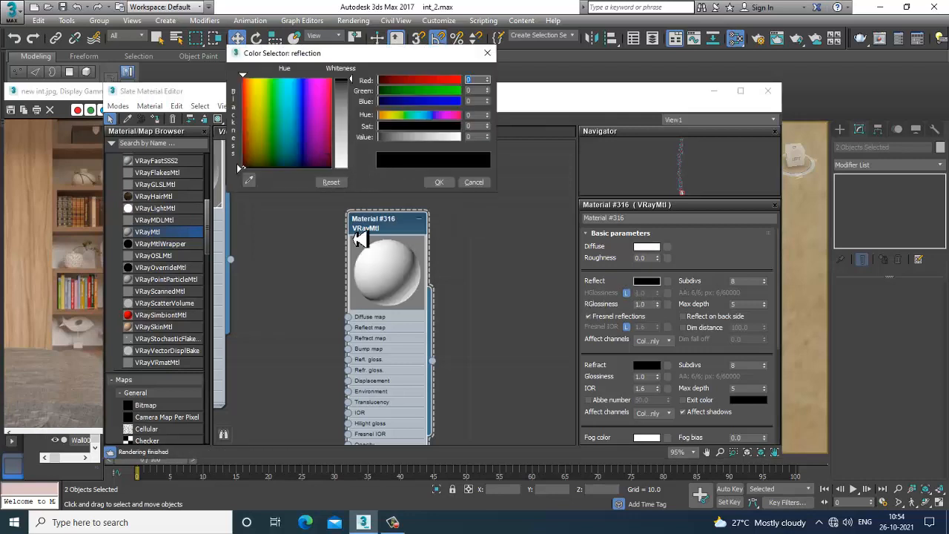
left_click_drag(353, 133, 353, 180)
left_click(439, 181)
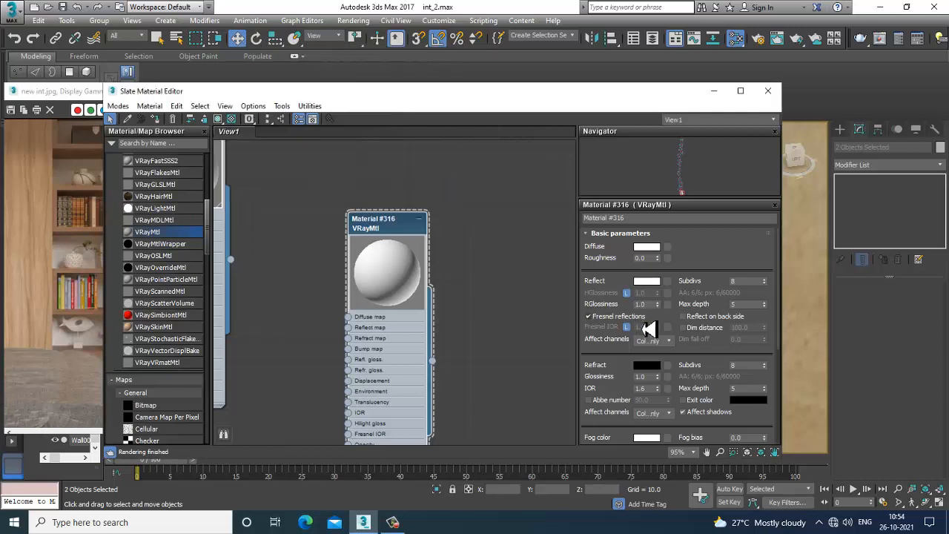
left_click(603, 318)
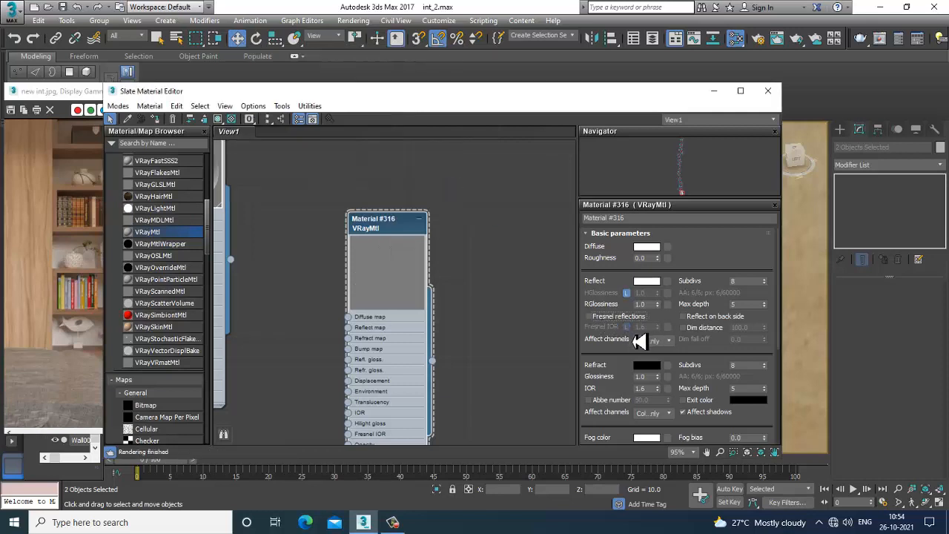
left_click(589, 317)
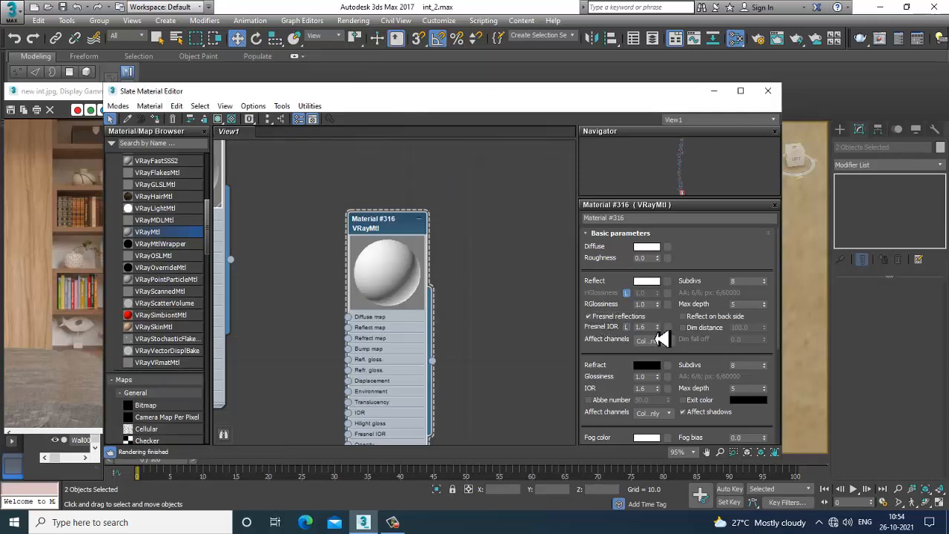
left_click_drag(639, 153, 629, 91)
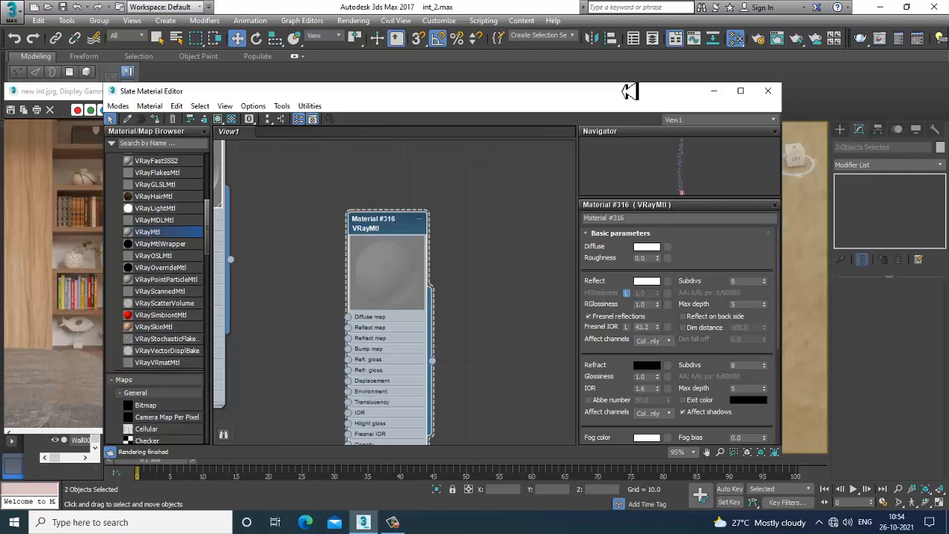
left_click(589, 316)
left_click_drag(657, 305, 669, 321)
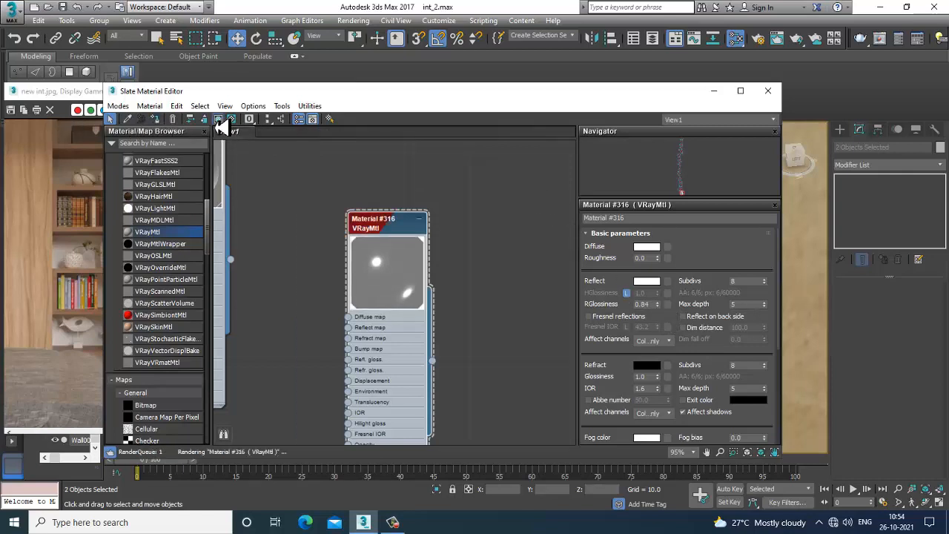
left_click(714, 91)
Lower the handle material's reflection glossiness to 0.42
scroll(553, 245, "down", 5)
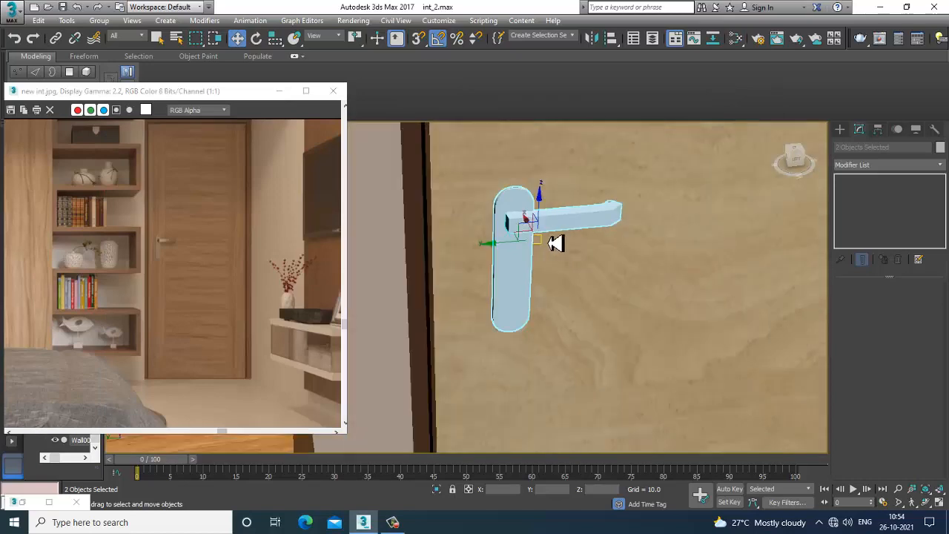
scroll(679, 272, "down", 3)
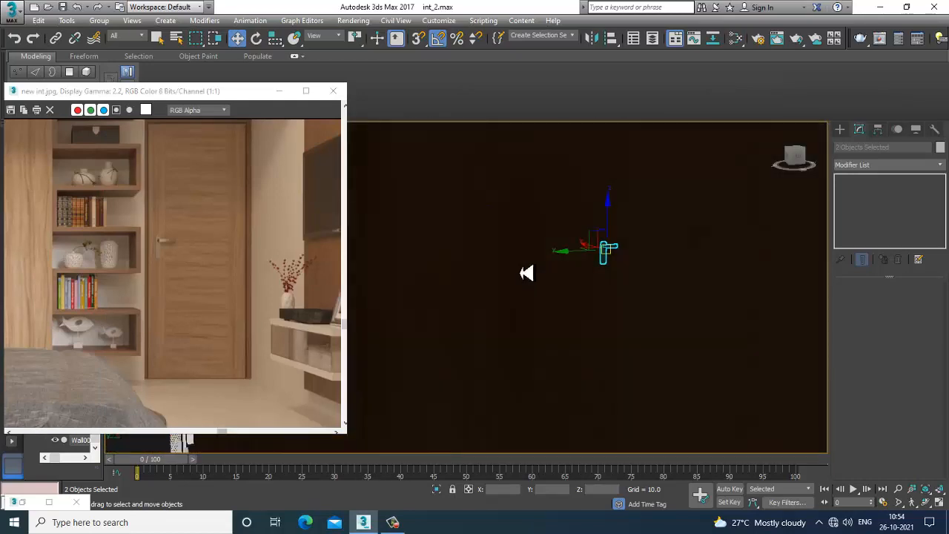
middle_click_drag(528, 272, 568, 248, "alt")
scroll(568, 248, "up", 6)
middle_click_drag(799, 262, 599, 295, "alt")
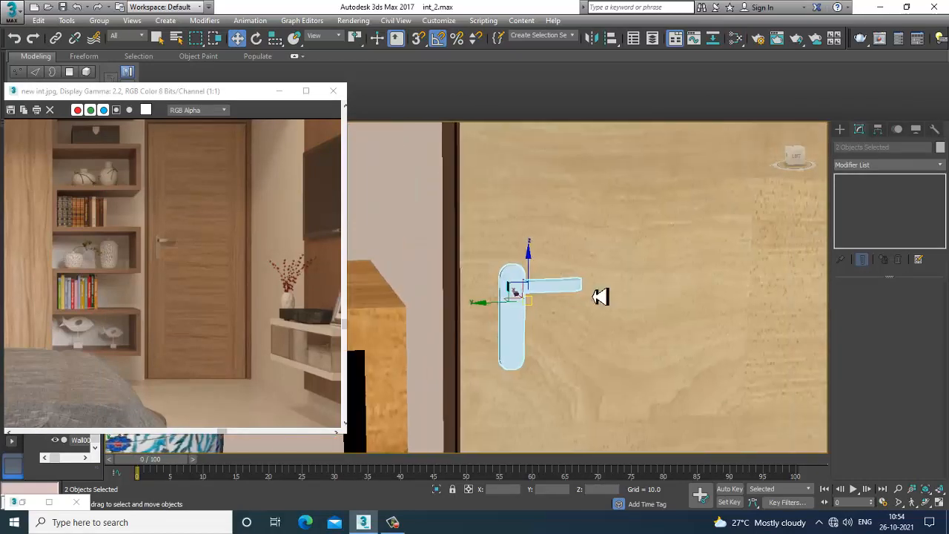
scroll(604, 304, "up", 2)
key("m")
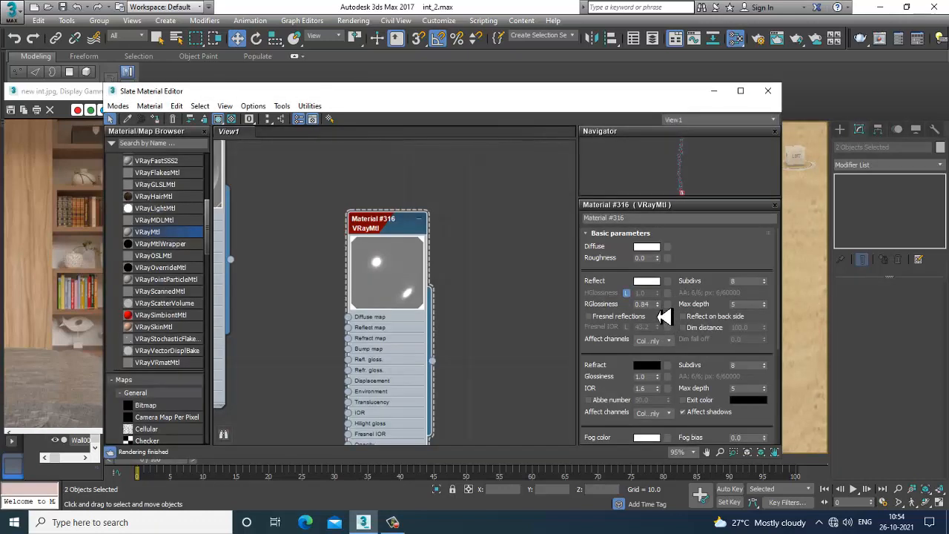
left_click_drag(670, 323, 654, 275)
left_click_drag(663, 314, 669, 360)
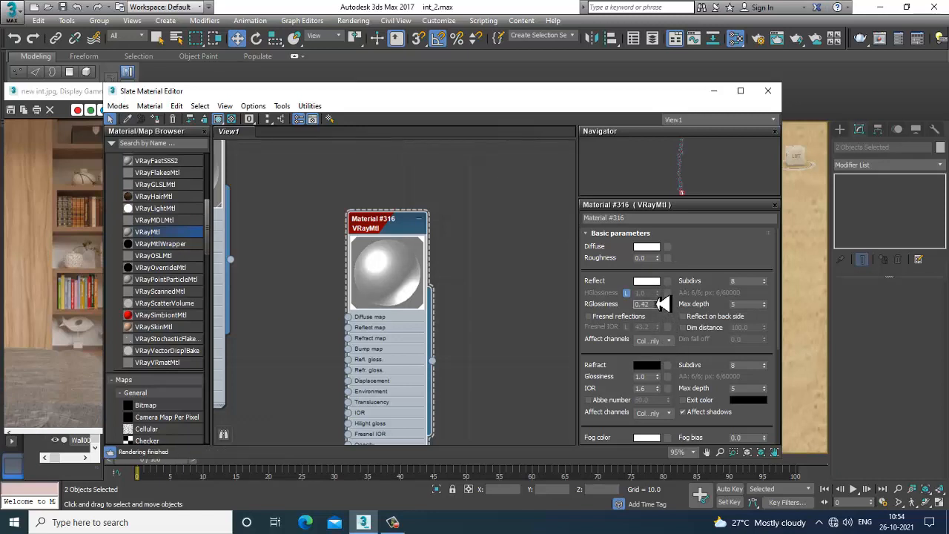
left_click_drag(659, 291, 670, 309)
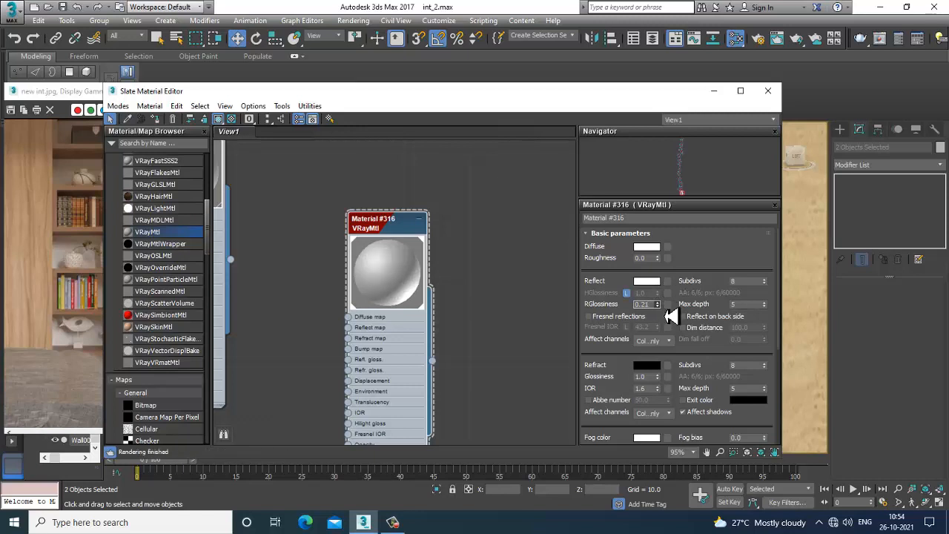
left_click_drag(670, 310, 670, 304)
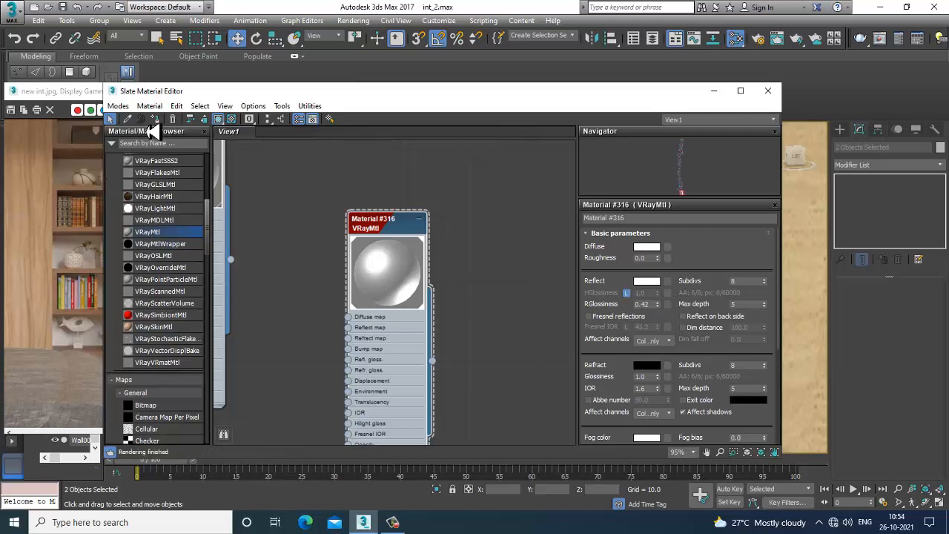
left_click(714, 92)
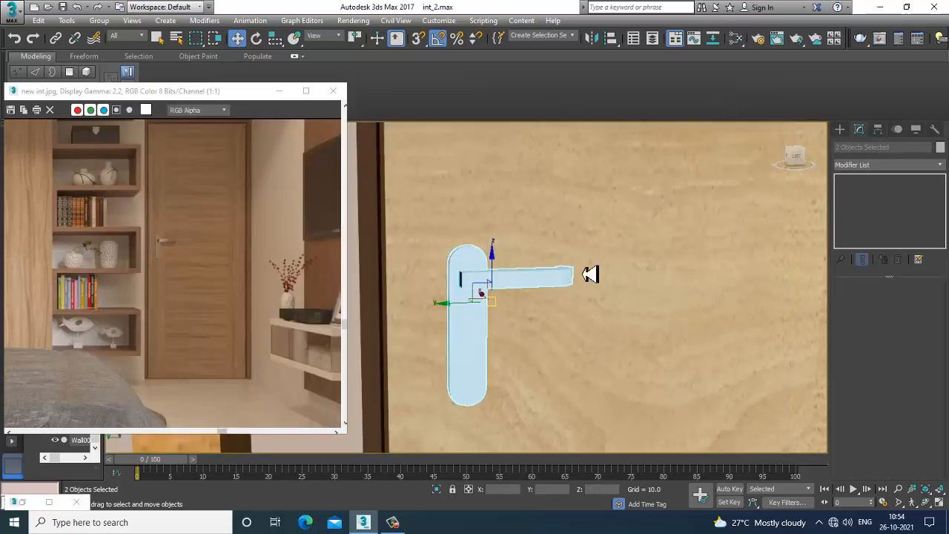
scroll(568, 289, "down", 15)
key("ctrl+d")
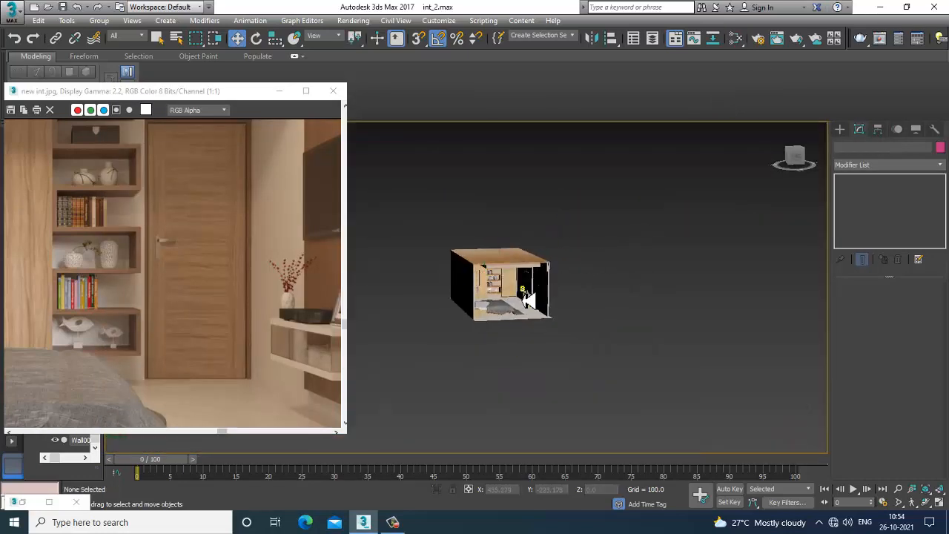
scroll(552, 278, "up", 5)
scroll(553, 278, "up", 8)
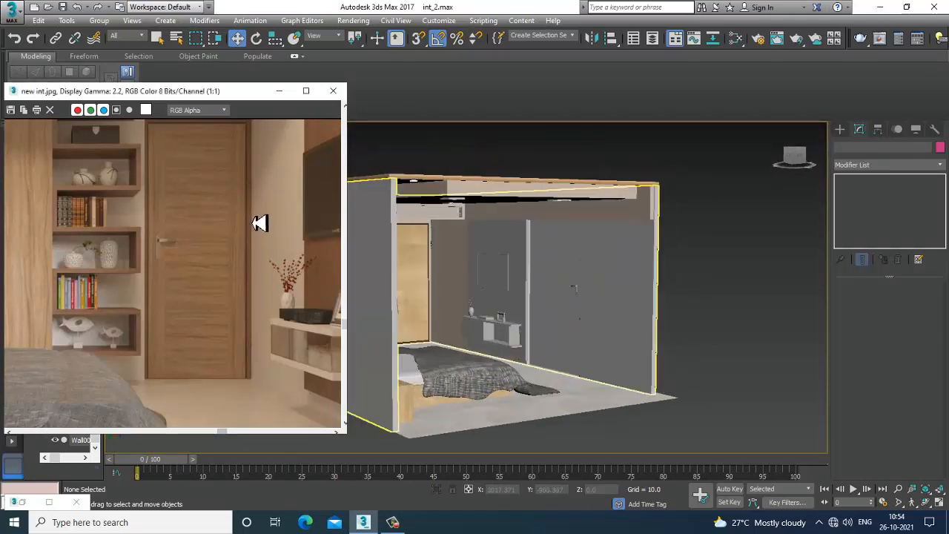
Select the wood-clad wall panel behind the TV unit and compare it with the reference image
middle_click_drag(261, 222, 219, 317)
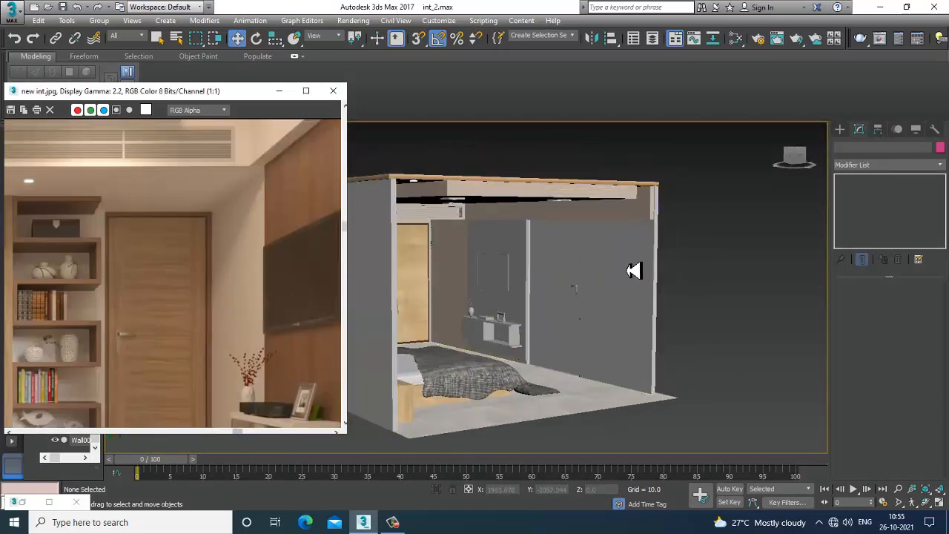
middle_click_drag(657, 265, 633, 272, "alt")
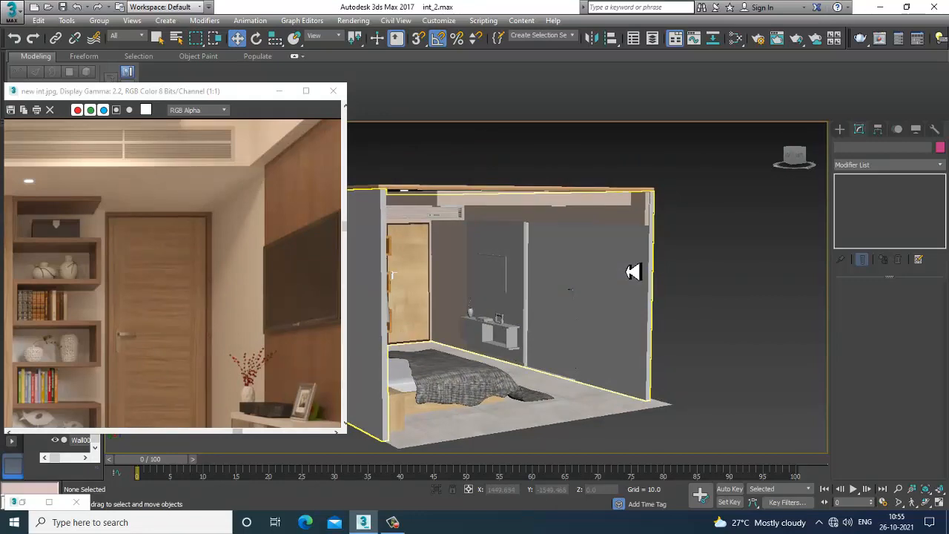
scroll(634, 271, "up", 6)
left_click(552, 250)
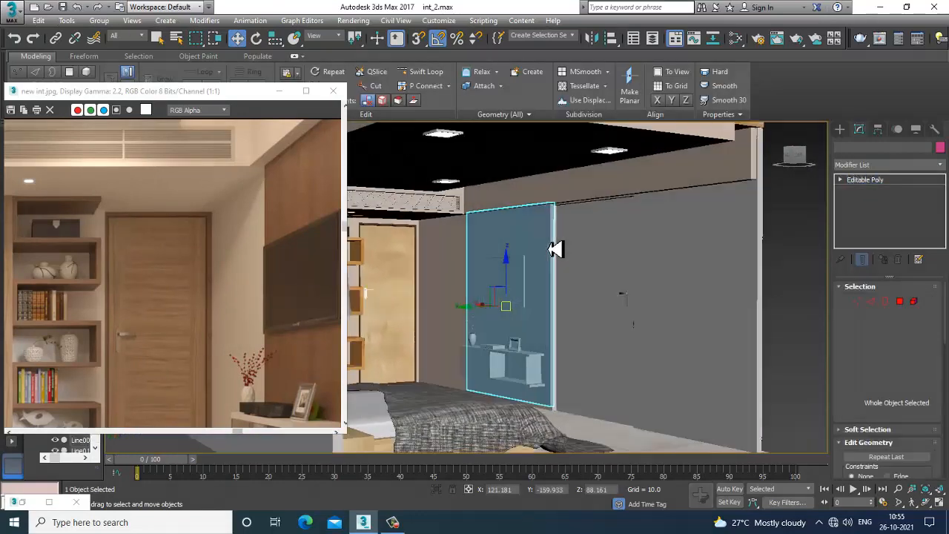
scroll(589, 262, "up", 5)
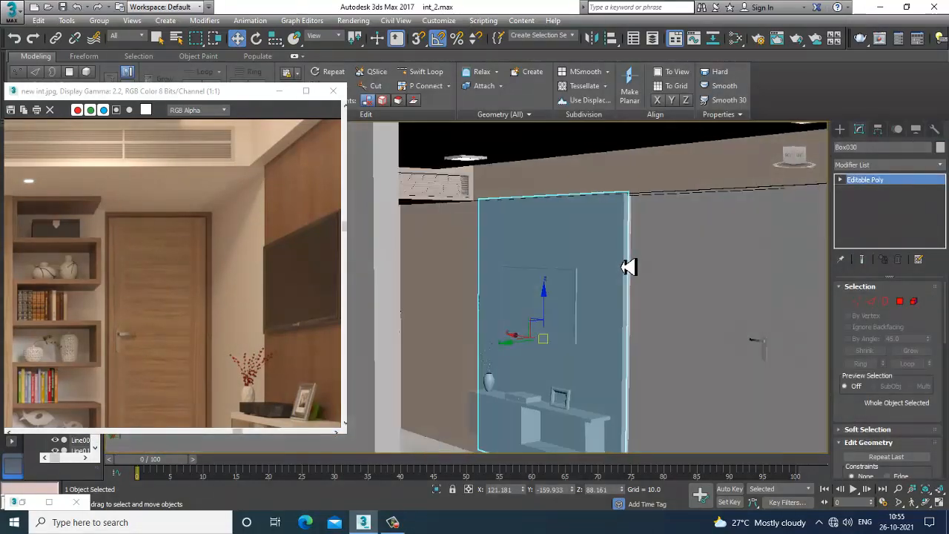
mouse_move(631, 274)
middle_mouse_down("alt")
mouse_move(633, 265)
mouse_move(633, 280)
middle_mouse_up("alt")
scroll(636, 269, "up", 3)
key("m")
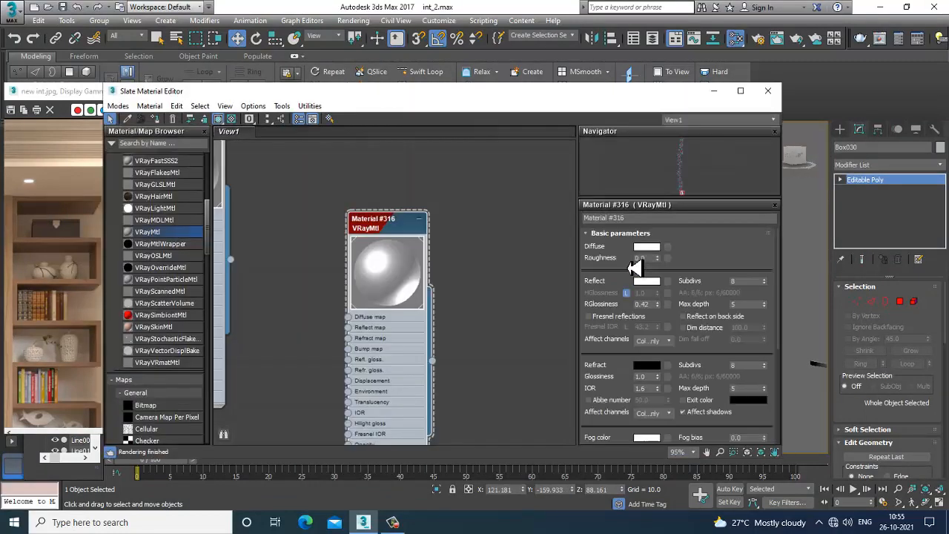
scroll(477, 338, "down", 10)
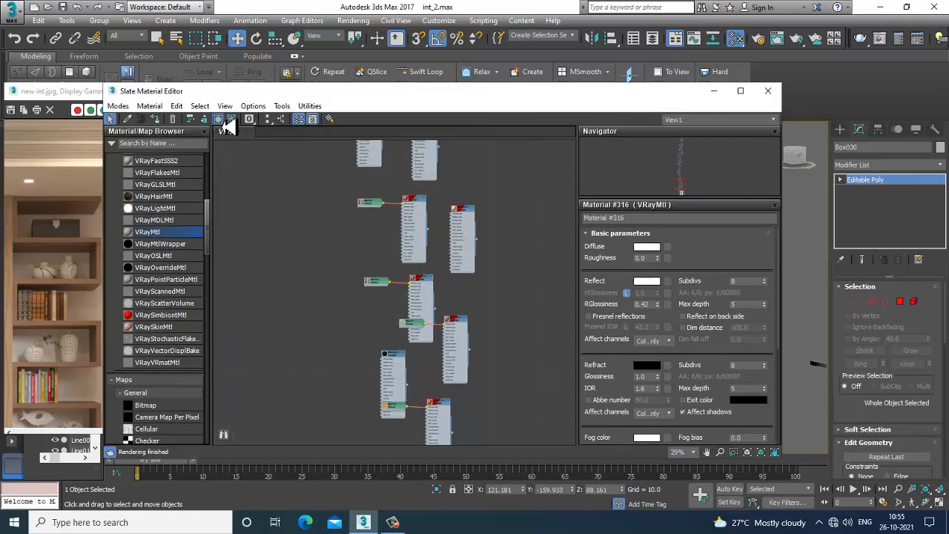
left_click_drag(231, 83, 346, 297)
middle_click_drag(136, 217, 322, 164)
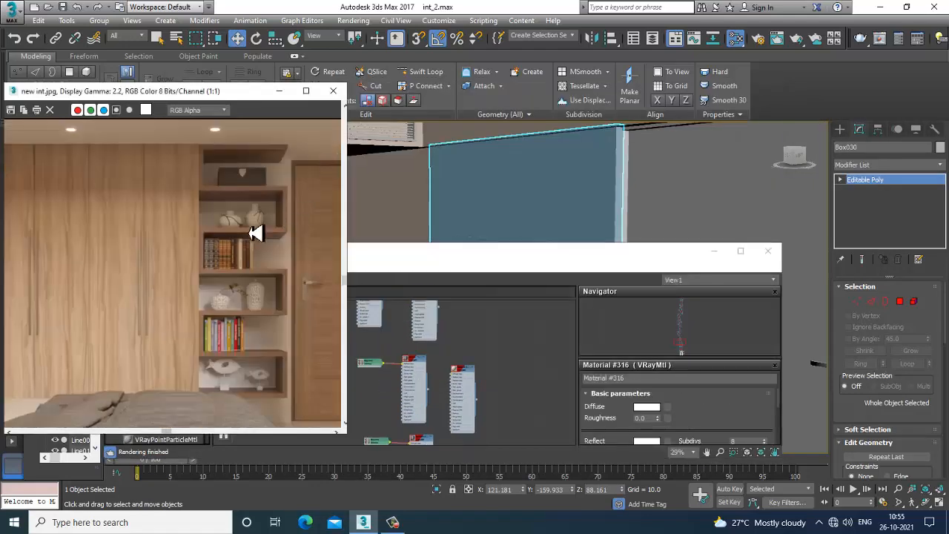
middle_click_drag(256, 233, 264, 263)
mouse_move(84, 241)
middle_mouse_down()
mouse_move(214, 242)
mouse_move(91, 238)
middle_mouse_up()
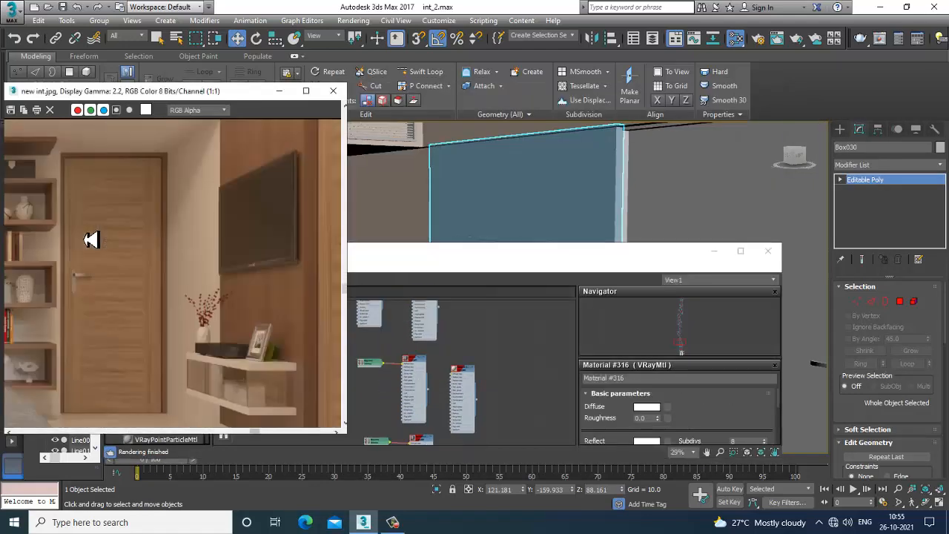
Find the wood 1 material in the Slate Material Editor and assign it to the TV wall panel
double_click(560, 257)
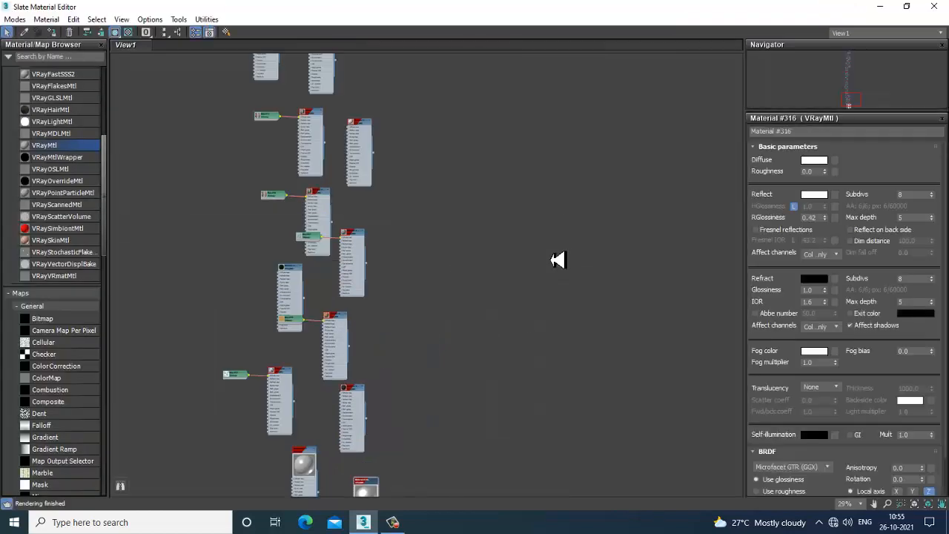
scroll(390, 171, "down", 5)
scroll(400, 175, "up", 3)
middle_click_drag(424, 180, 441, 329)
scroll(441, 329, "up", 6)
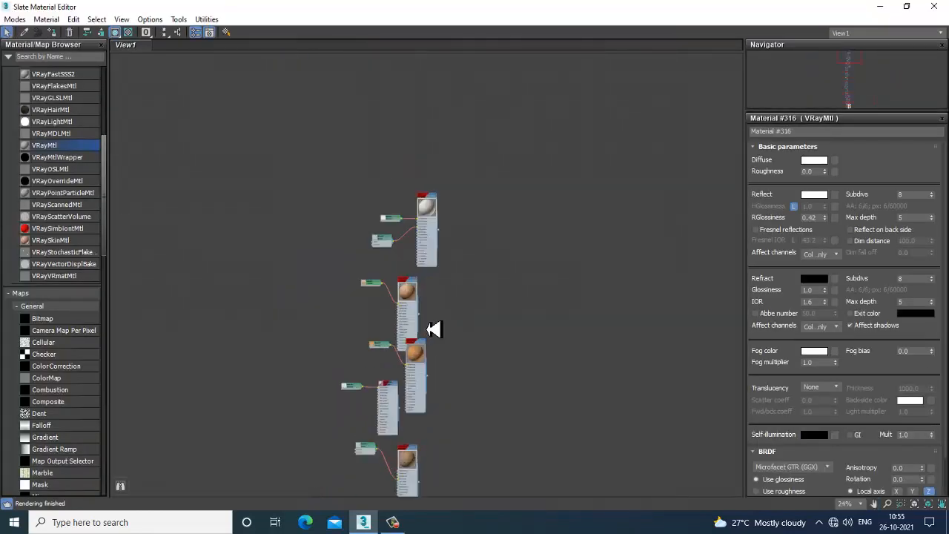
scroll(471, 231, "up", 2)
left_click(378, 304)
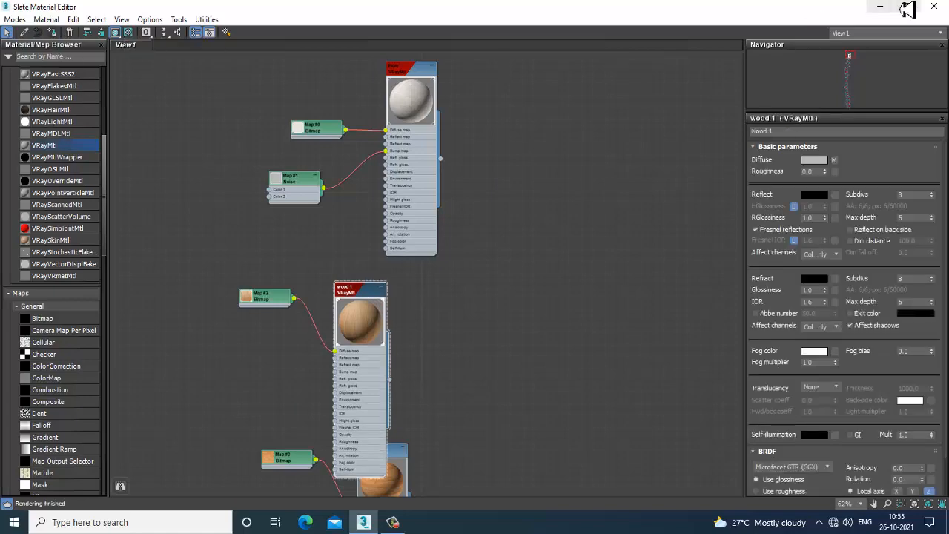
left_click(880, 6)
middle_click_drag(615, 264, 545, 311, "alt")
left_click(710, 272)
left_click(469, 303)
scroll(470, 306, "up", 4)
scroll(542, 311, "down", 4)
Add a UVW Map modifier with Box mapping to the TV wall panel
left_click(865, 167)
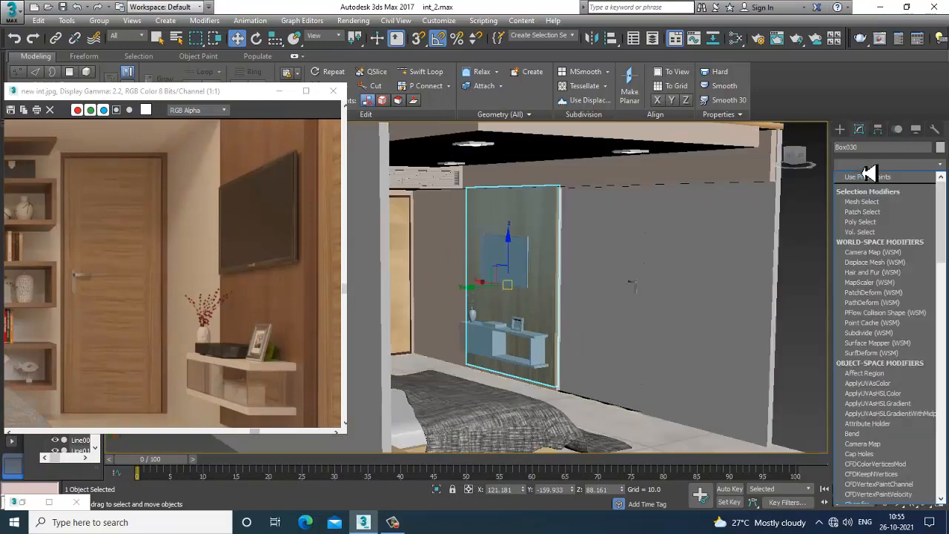
key("u")
scroll(861, 257, "down", 4)
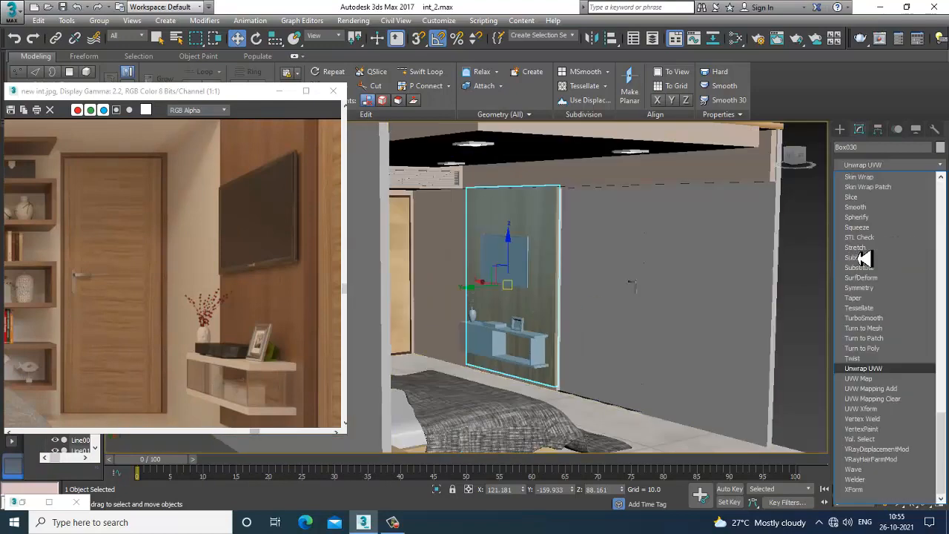
left_click(861, 379)
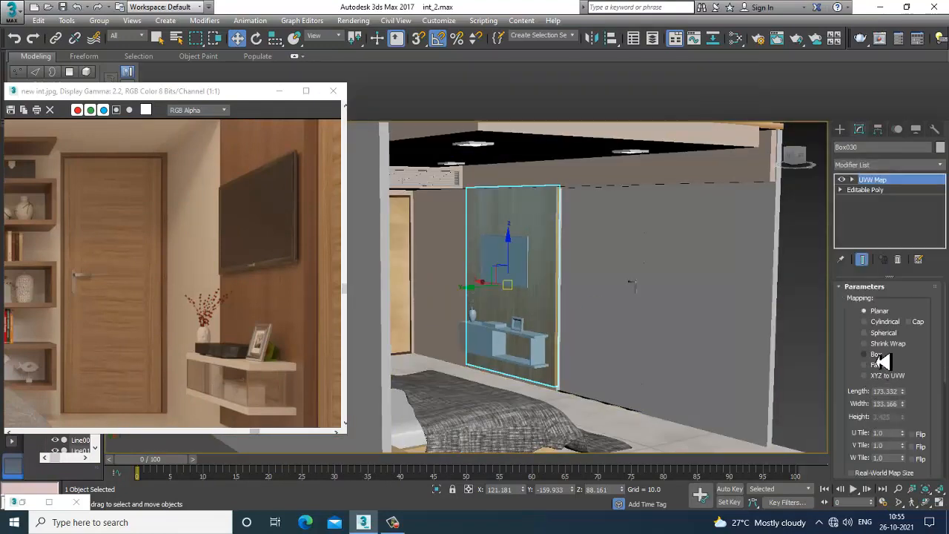
middle_click_drag(651, 296, 604, 284, "alt")
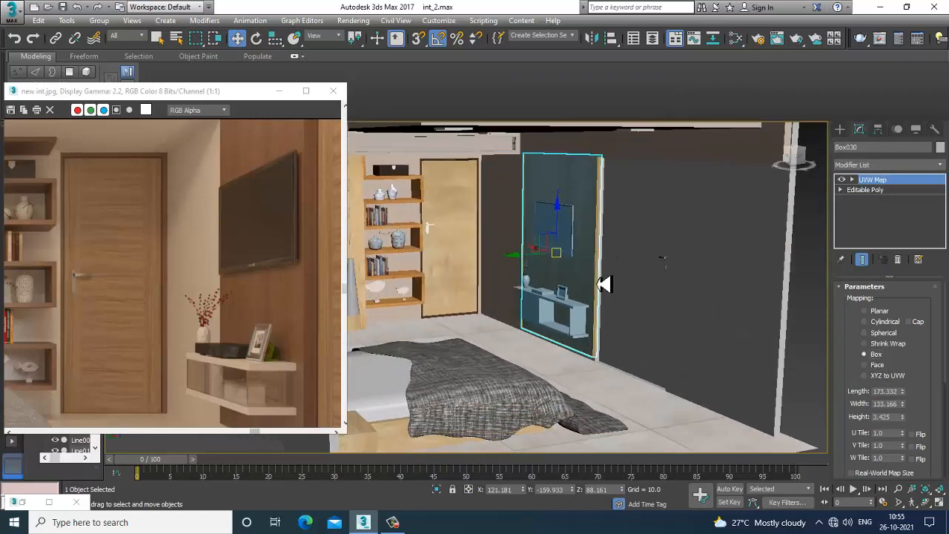
Select the wall object and, in polygon mode, pick the upper wall strip polygon
scroll(566, 365, "up", 3)
middle_click_drag(565, 365, 567, 328, "alt")
left_click(594, 193)
middle_click_drag(593, 193, 492, 276, "alt")
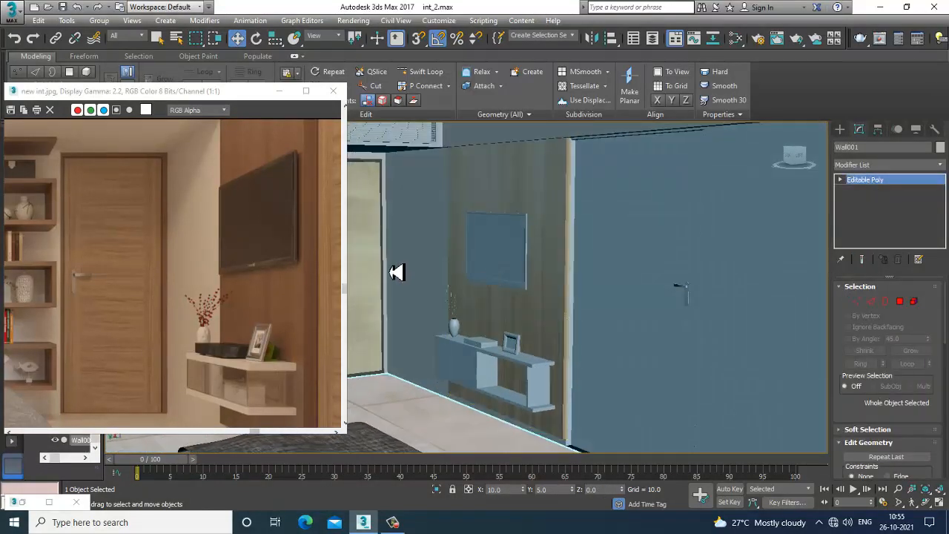
left_click(900, 301)
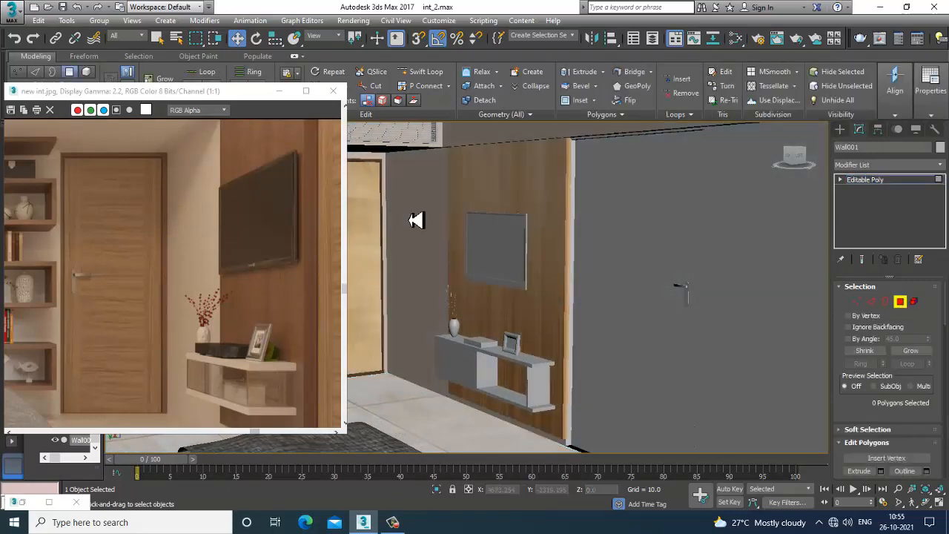
left_click(420, 219)
middle_click_drag(532, 316, 556, 296, "alt")
left_click(791, 237)
left_click(568, 234)
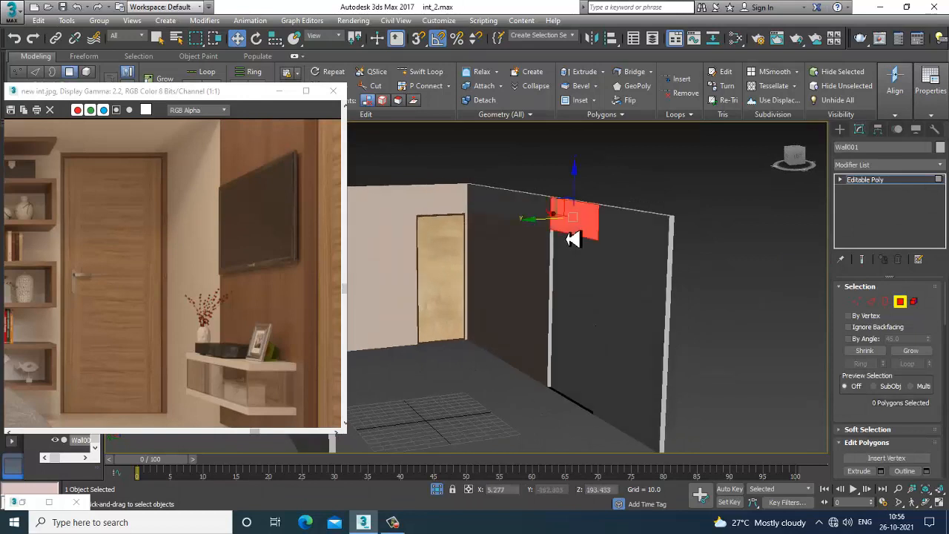
middle_click_drag(568, 235, 490, 213, "alt")
left_click(490, 213)
middle_click_drag(532, 259, 569, 259, "alt")
scroll(542, 262, "up", 3)
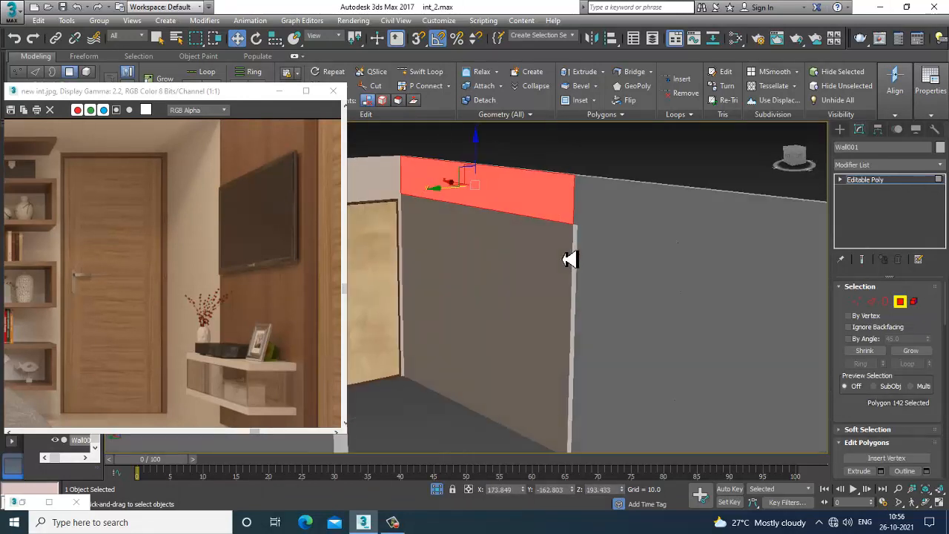
left_click(588, 210, "ctrl")
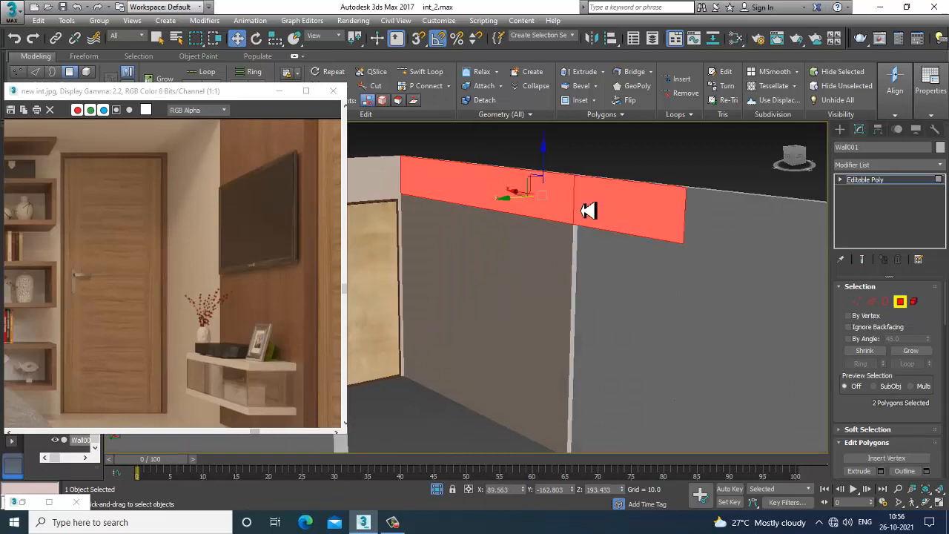
left_click(588, 211, "alt")
middle_click_drag(589, 210, 649, 278, "alt")
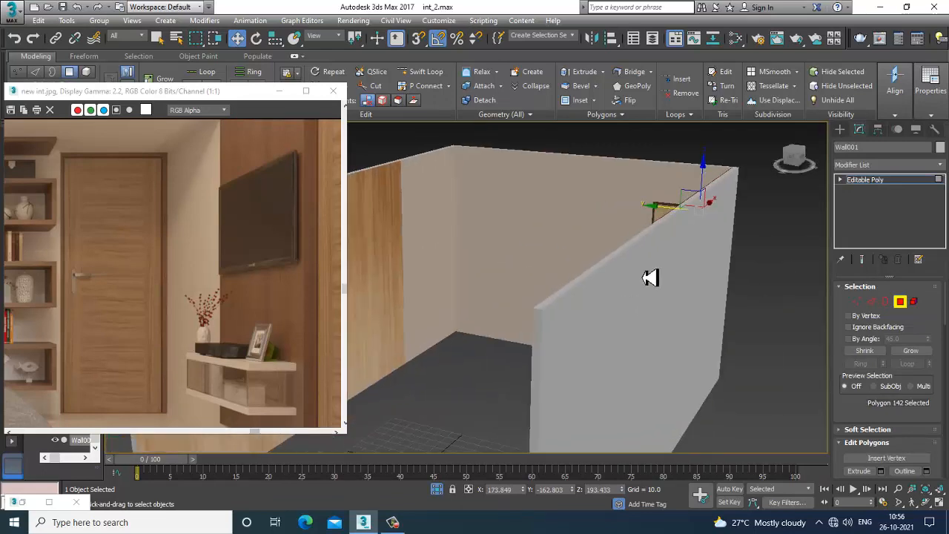
Locate and open the Ceiling & wall material in the Slate Material Editor
key("m")
middle_click_drag(473, 272, 505, 141)
scroll(515, 407, "down", 3)
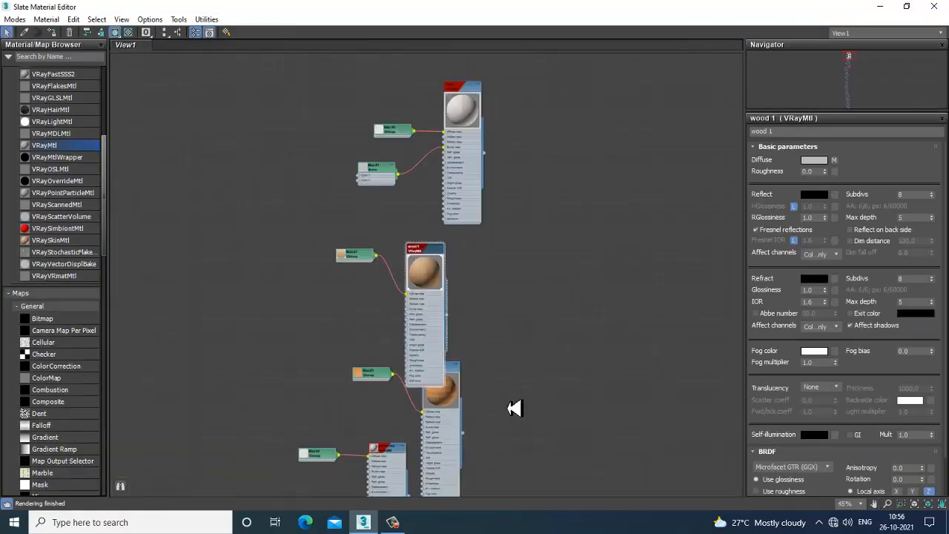
middle_click_drag(515, 408, 498, 140)
middle_click_drag(497, 318, 501, 145)
middle_click_drag(473, 290, 490, 106)
mouse_move(514, 332)
middle_mouse_down()
mouse_move(532, 205)
mouse_move(494, 134)
middle_mouse_up()
mouse_move(469, 336)
middle_mouse_down()
mouse_move(485, 131)
mouse_move(480, 198)
middle_mouse_up()
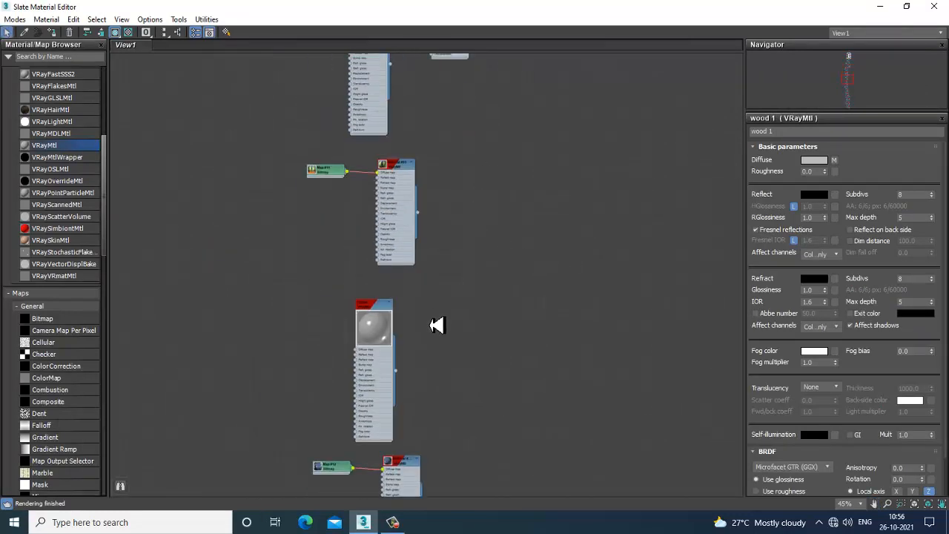
middle_click_drag(425, 397, 435, 214)
scroll(441, 332, "up", 5)
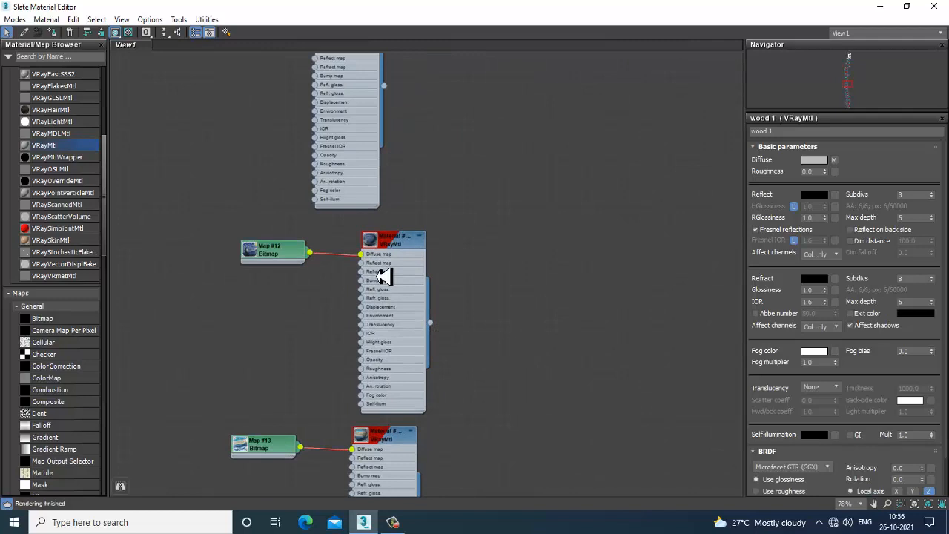
mouse_move(469, 386)
middle_mouse_down()
mouse_move(462, 318)
mouse_move(411, 296)
mouse_move(413, 228)
middle_mouse_up()
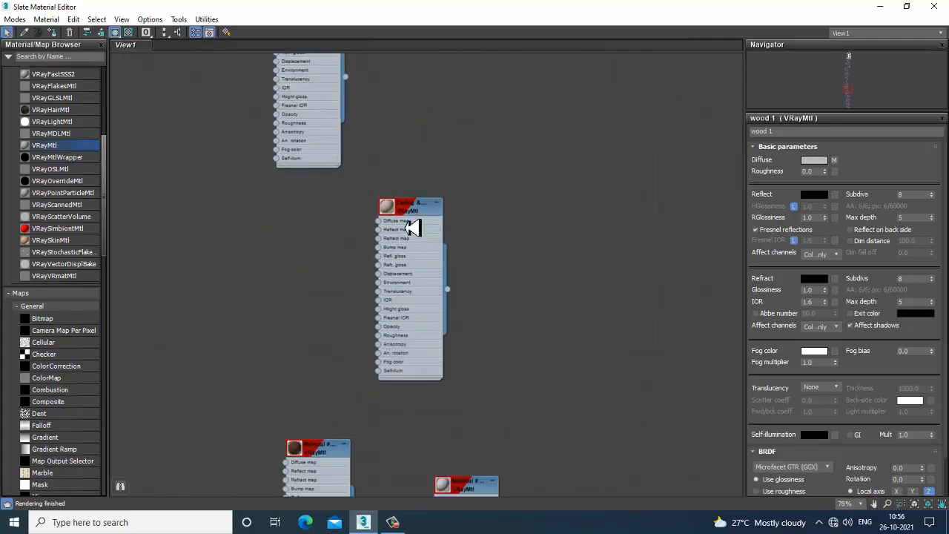
double_click(389, 209)
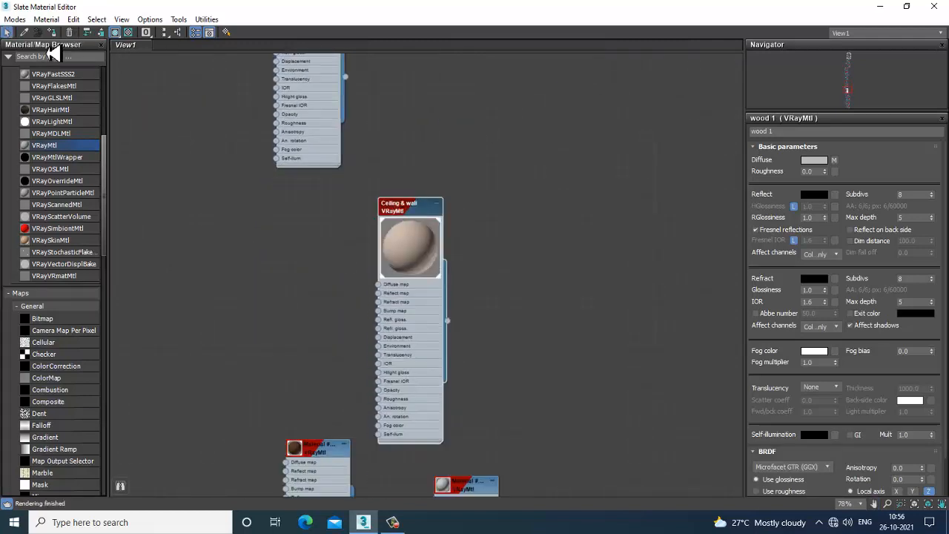
left_click(880, 8)
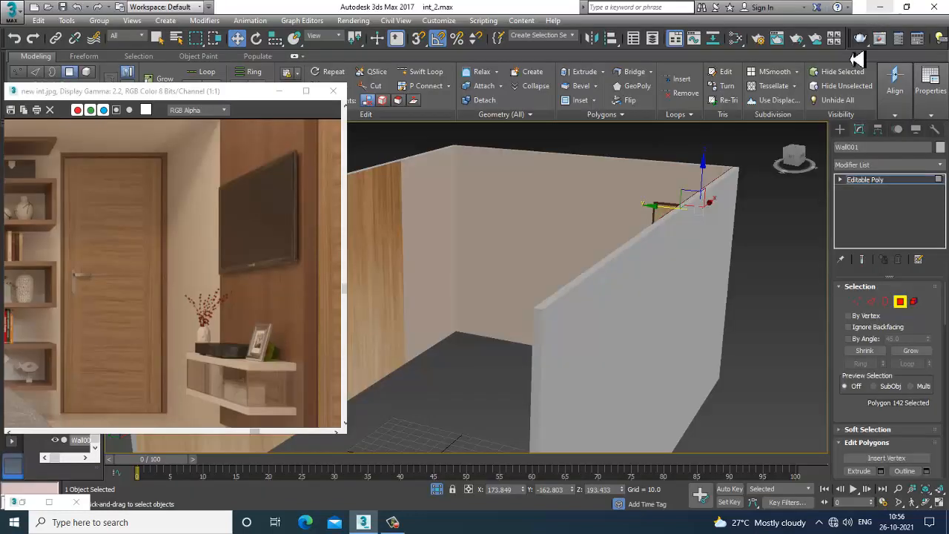
Examine the room's walls and the TV console area from several angles
scroll(659, 279, "down", 5)
middle_click_drag(659, 279, 714, 288, "alt")
left_click(741, 189)
scroll(714, 239, "up", 4)
mouse_move(718, 231)
middle_mouse_down("alt")
mouse_move(727, 171)
mouse_move(711, 166)
middle_mouse_up("alt")
mouse_move(731, 263)
middle_mouse_down("alt")
mouse_move(748, 221)
mouse_move(679, 252)
mouse_move(599, 242)
middle_mouse_up("alt")
scroll(527, 329, "down", 4)
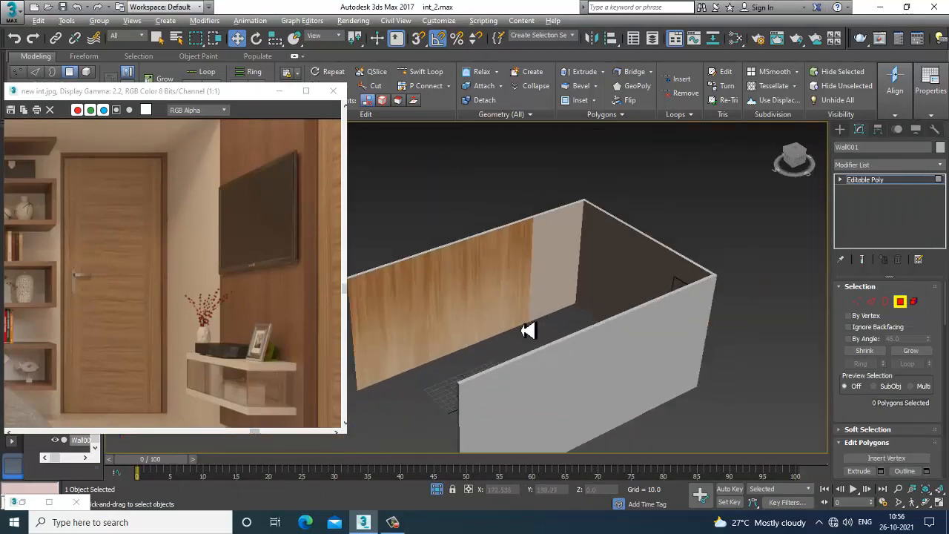
middle_click_drag(528, 331, 667, 331, "alt")
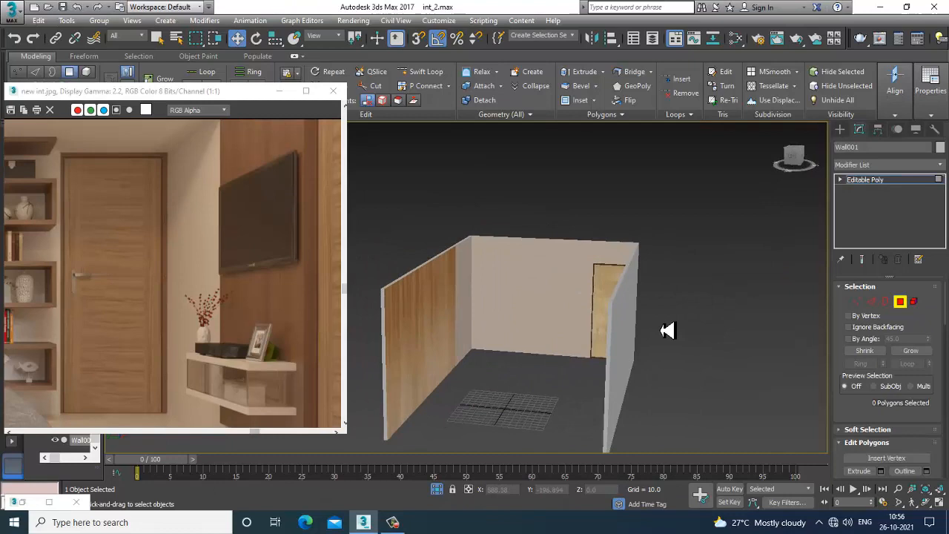
right_click(681, 196)
left_click(714, 101)
middle_click_drag(673, 208, 576, 268, "alt")
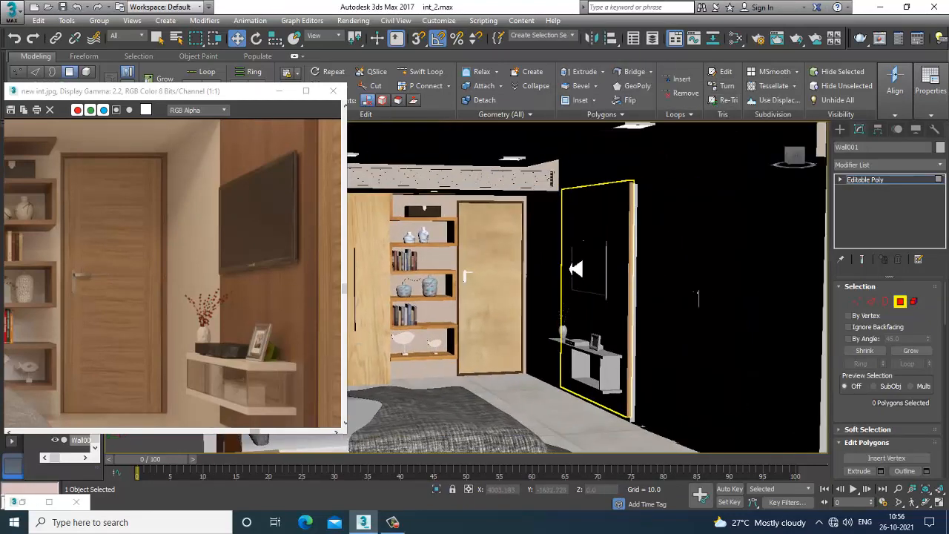
middle_click_drag(630, 292, 547, 277, "alt")
scroll(540, 330, "up", 3)
middle_click_drag(383, 333, 430, 327)
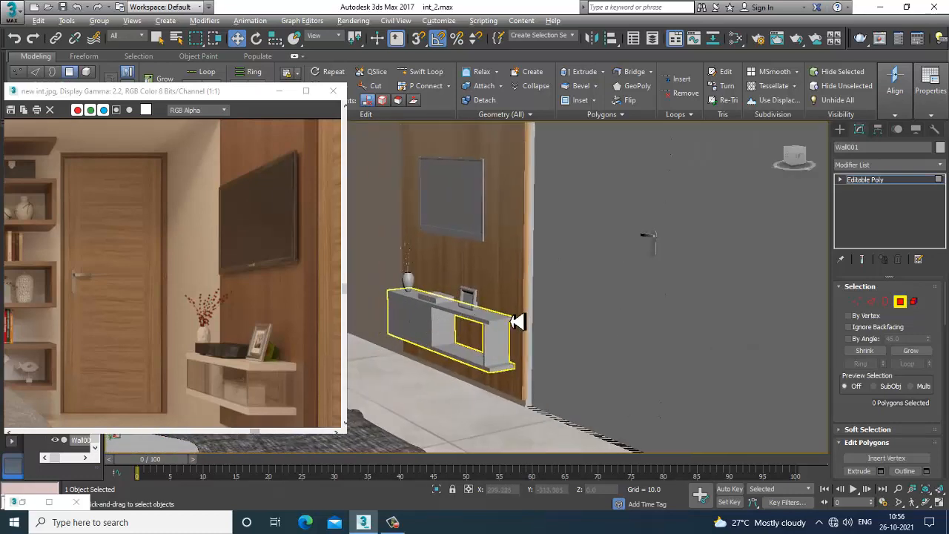
scroll(517, 322, "down", 1)
middle_click_drag(515, 314, 542, 269)
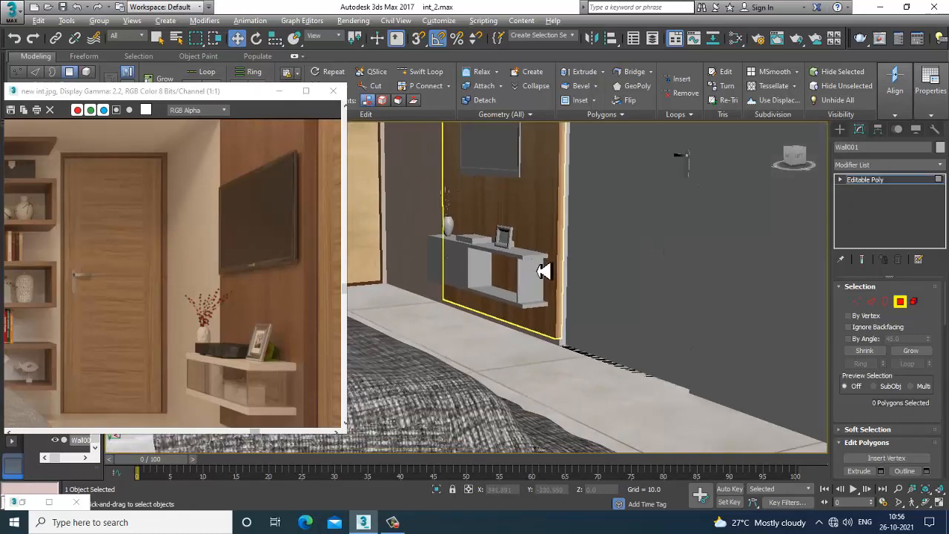
Switch the wall object to polygon mode and select the door panel polygon beside the TV wall
left_click(508, 304)
scroll(631, 314, "down", 1)
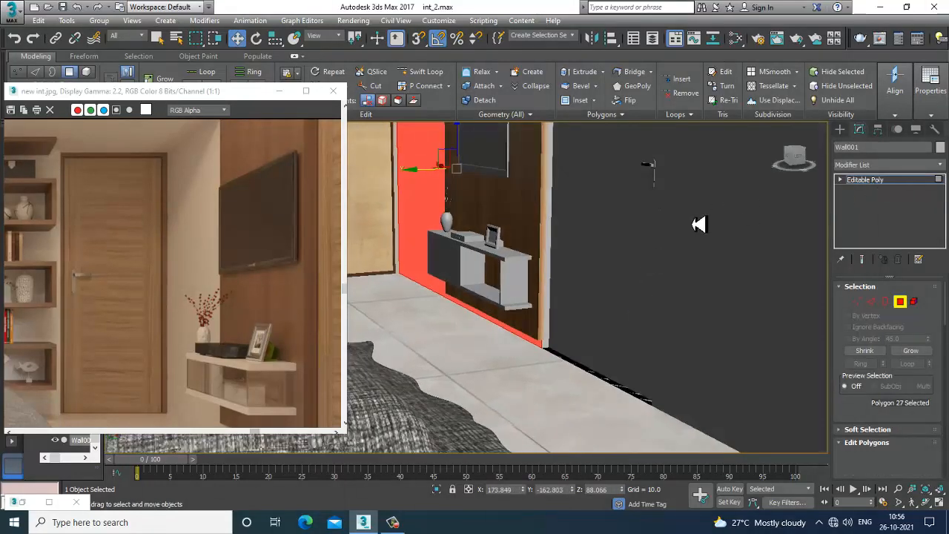
key("4")
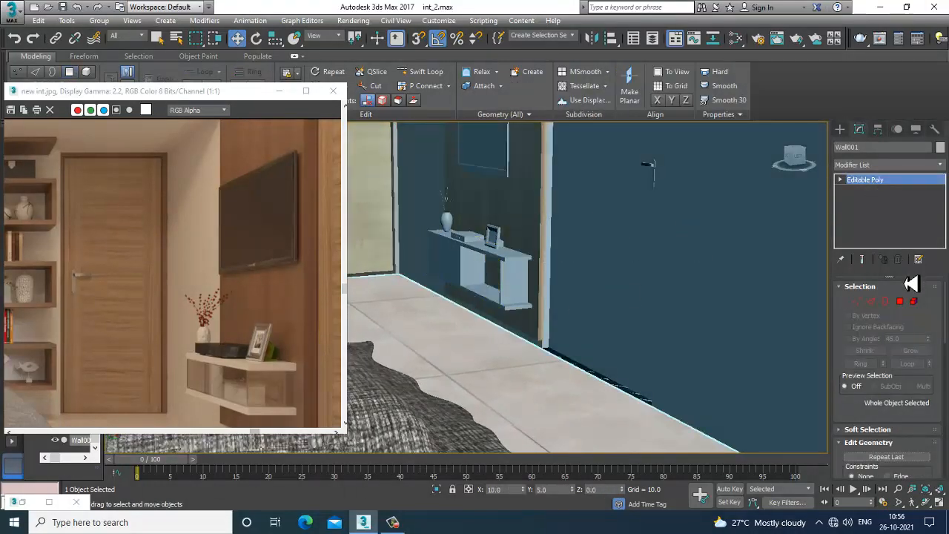
left_click(901, 303)
left_click(606, 226)
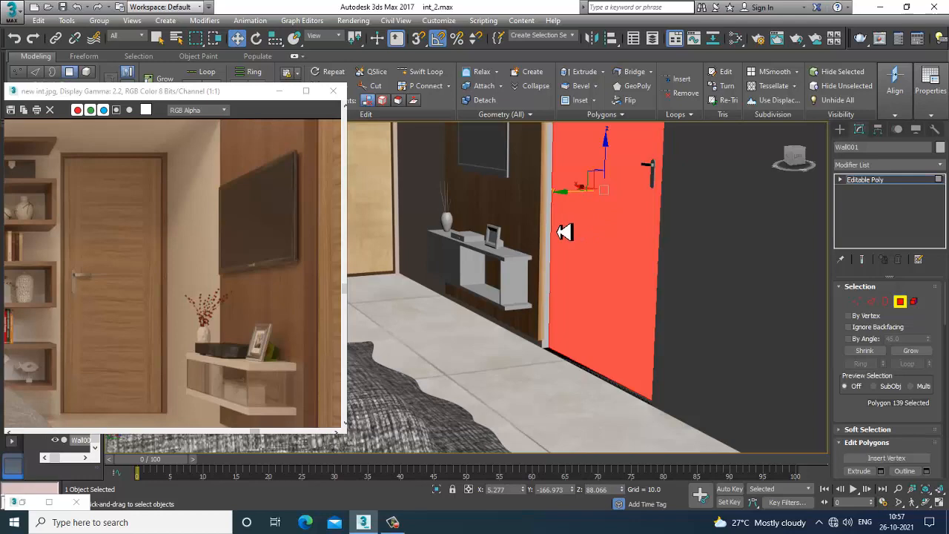
Assign the wooden Material #65 from the Slate Material Editor to the selected door polygon
key("m")
middle_click_drag(498, 284, 490, 74)
scroll(515, 370, "down", 5)
middle_click_drag(516, 375, 511, 261)
mouse_move(600, 445)
middle_mouse_down()
mouse_move(588, 328)
mouse_move(561, 256)
middle_mouse_up()
middle_click_drag(531, 392, 523, 223)
mouse_move(518, 406)
middle_mouse_down()
mouse_move(515, 292)
mouse_move(521, 342)
middle_mouse_up()
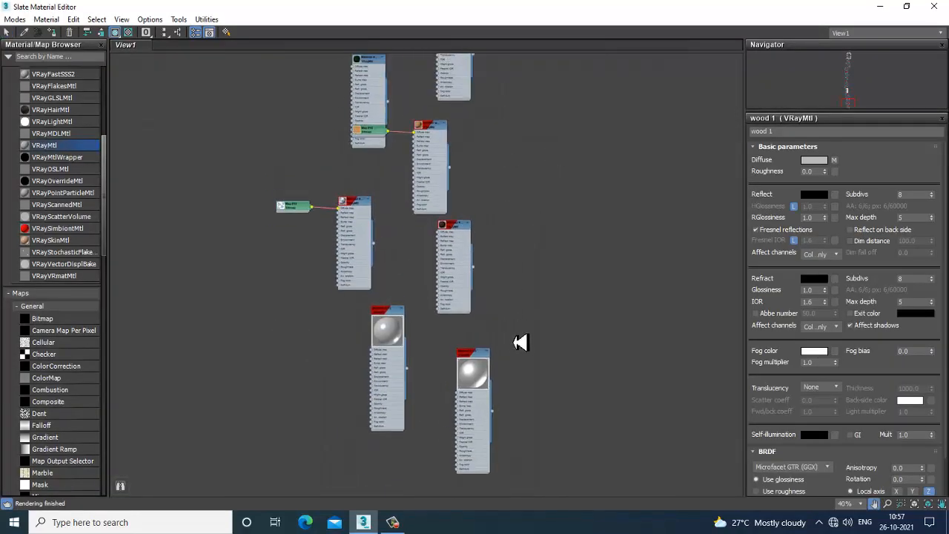
middle_click_drag(542, 111, 545, 386)
middle_click_drag(526, 58, 554, 423)
middle_click_drag(462, 180, 492, 381)
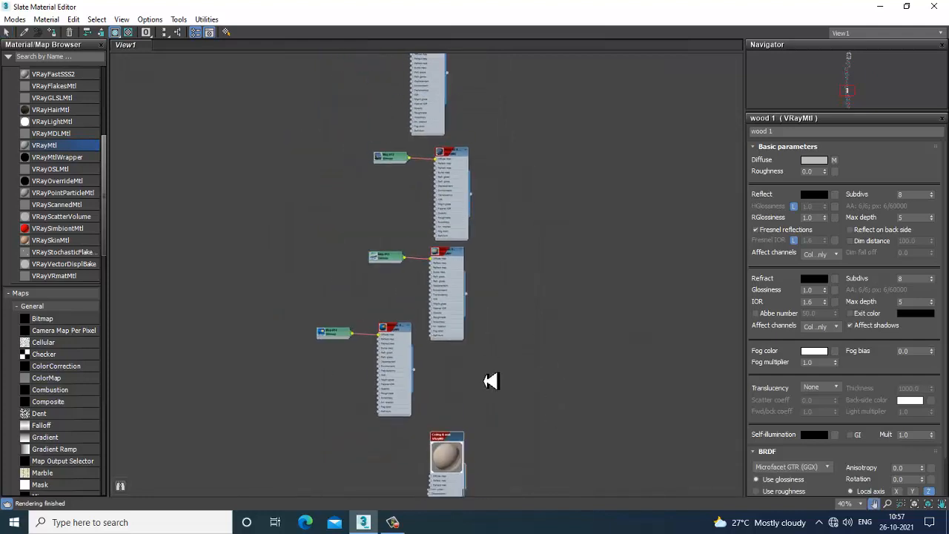
middle_click_drag(466, 224, 470, 389)
middle_click_drag(461, 252, 470, 445)
middle_click_drag(495, 226, 498, 447)
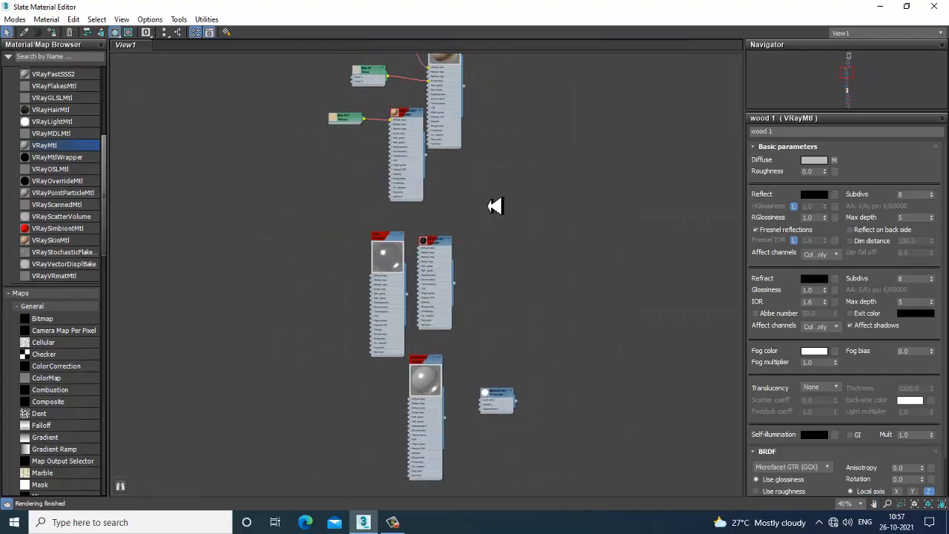
scroll(449, 297, "up", 8)
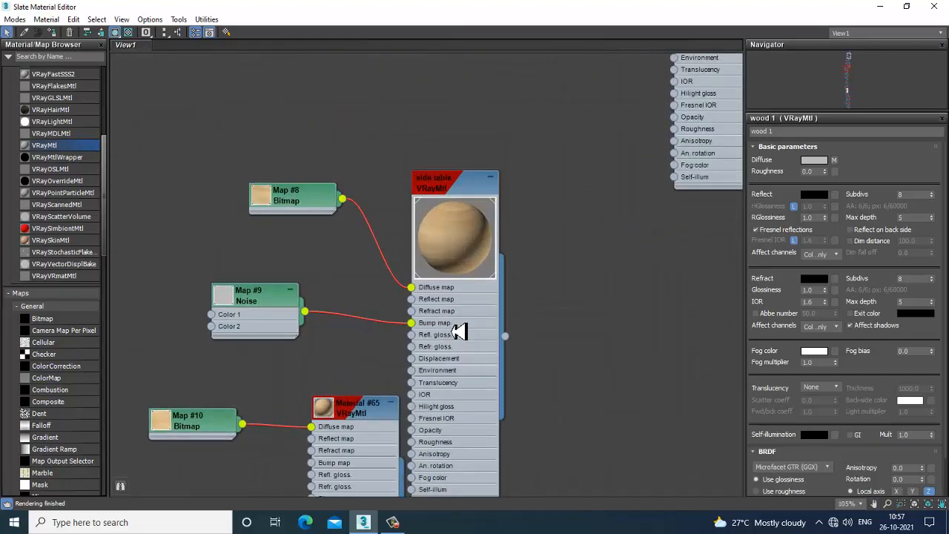
left_click(363, 416)
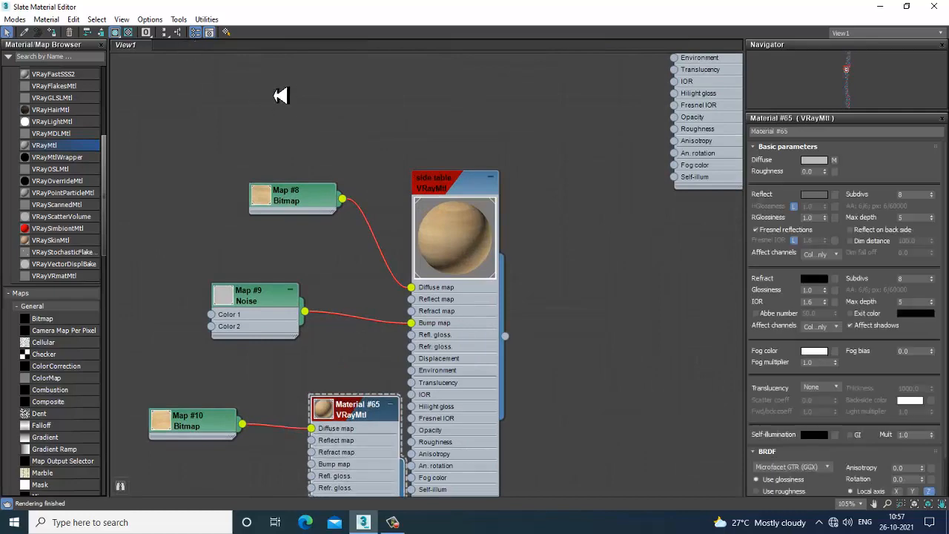
left_click(880, 9)
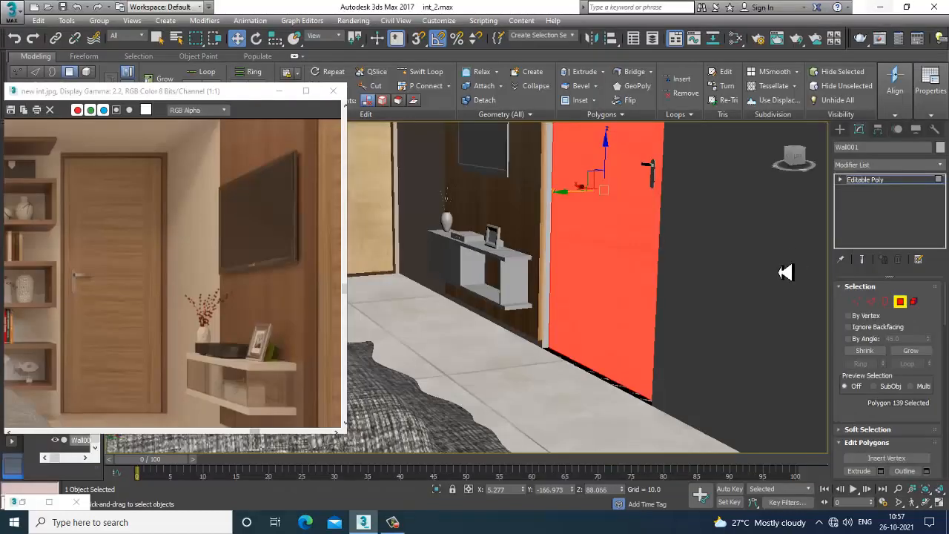
Reopen the Slate Material Editor and inspect the Material #65 node applied to the door
middle_click_drag(784, 271, 607, 286, "alt")
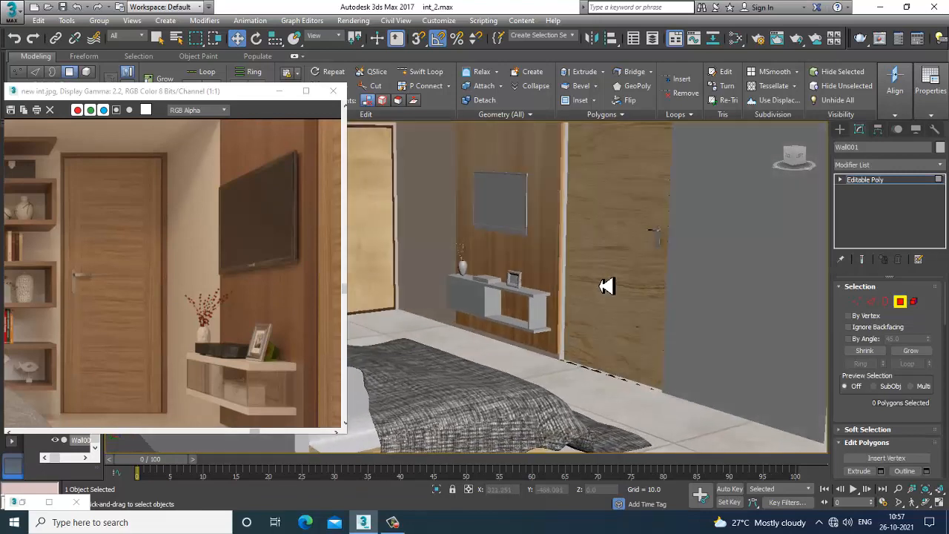
key("m")
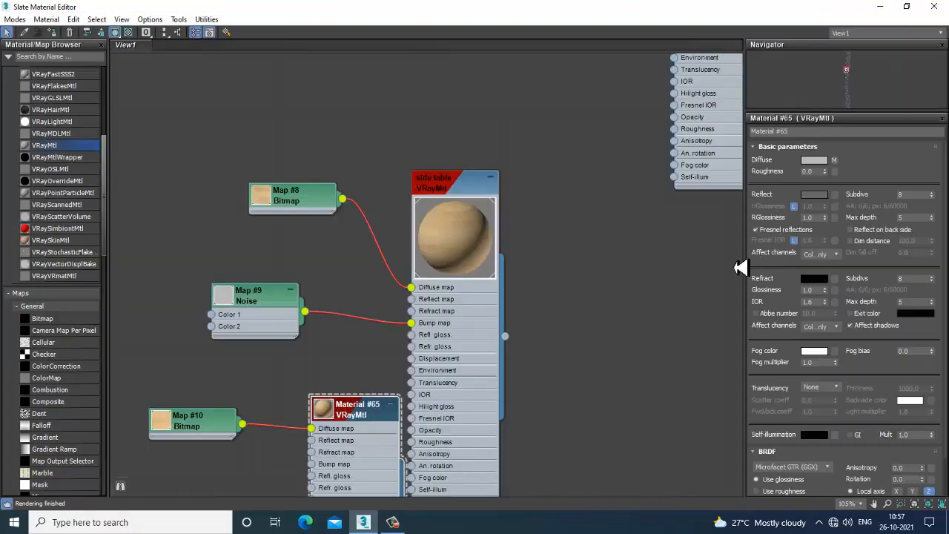
middle_click_drag(443, 378, 456, 281)
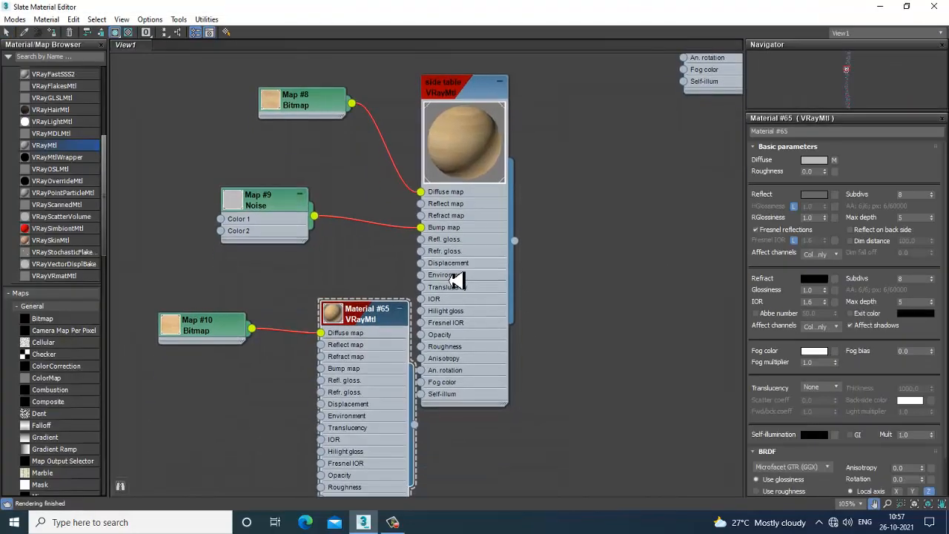
double_click(334, 314)
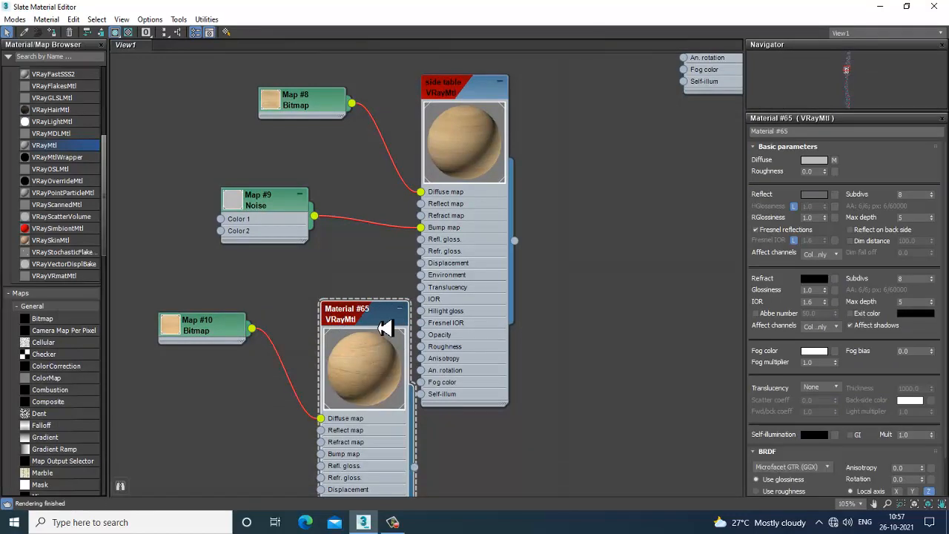
left_click(880, 6)
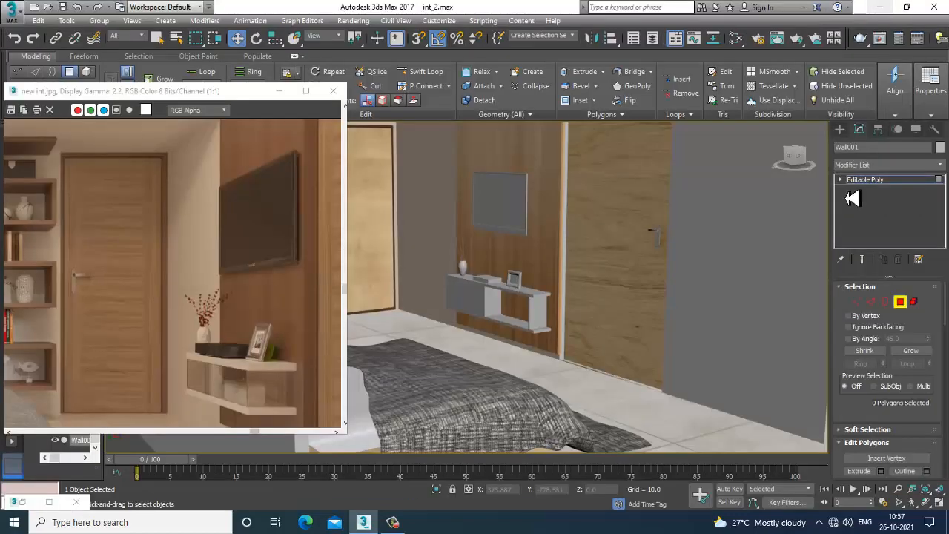
left_click(663, 197)
key("m")
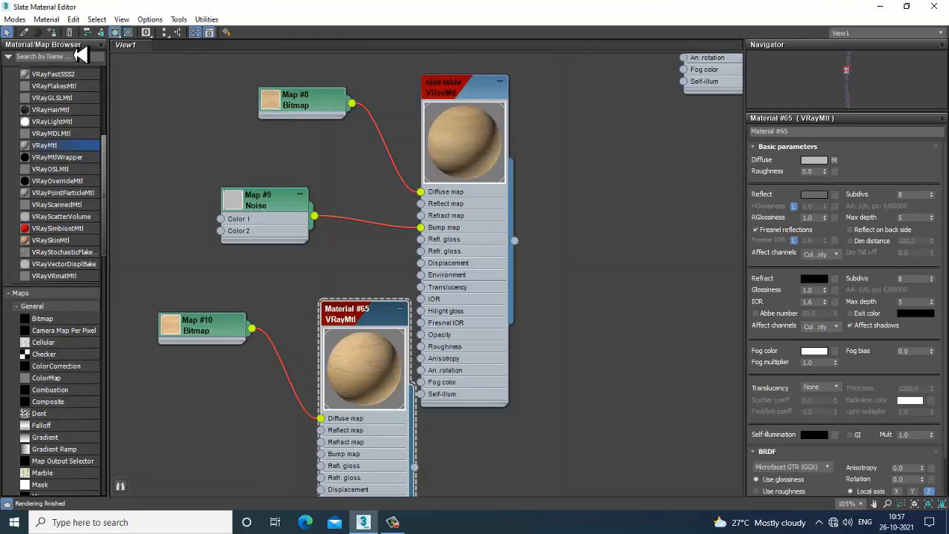
left_click(880, 9)
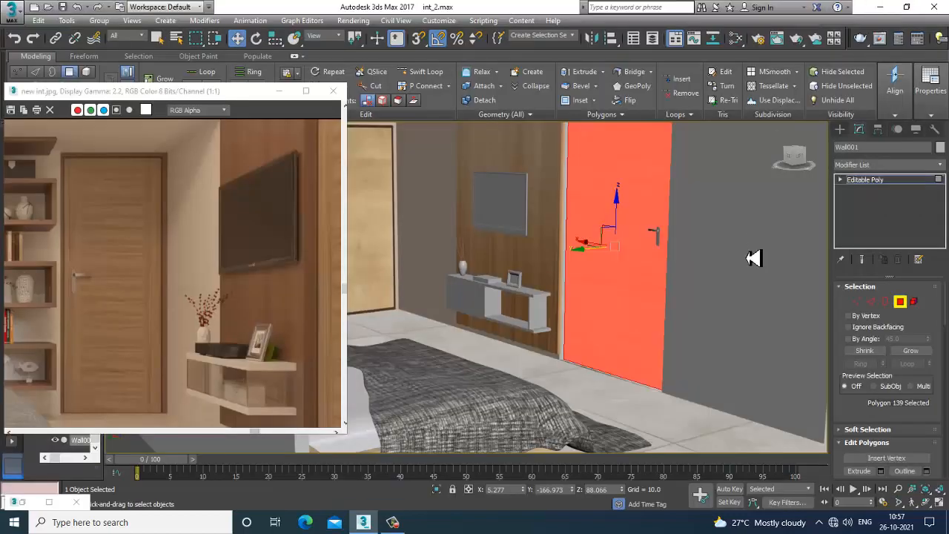
Reselect the door polygon and add a UVW Map modifier to the wall object
scroll(738, 296, "down", 5)
middle_click_drag(741, 296, 682, 294)
left_click(791, 283)
scroll(728, 304, "up", 10)
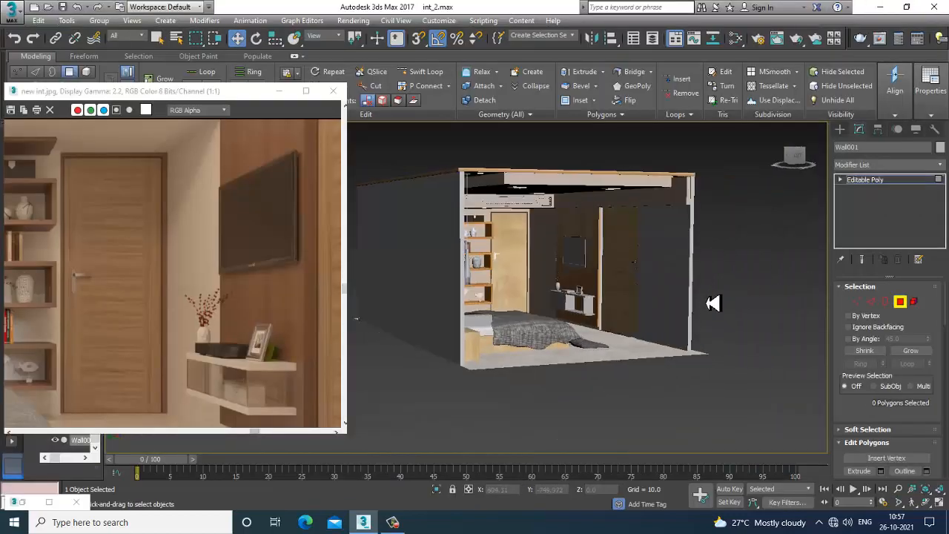
scroll(648, 309, "down", 6)
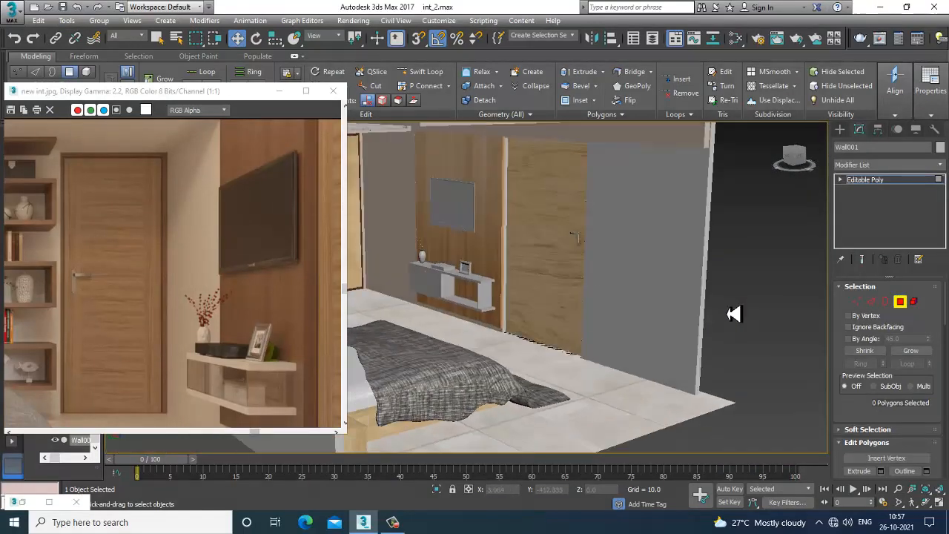
left_click(603, 293)
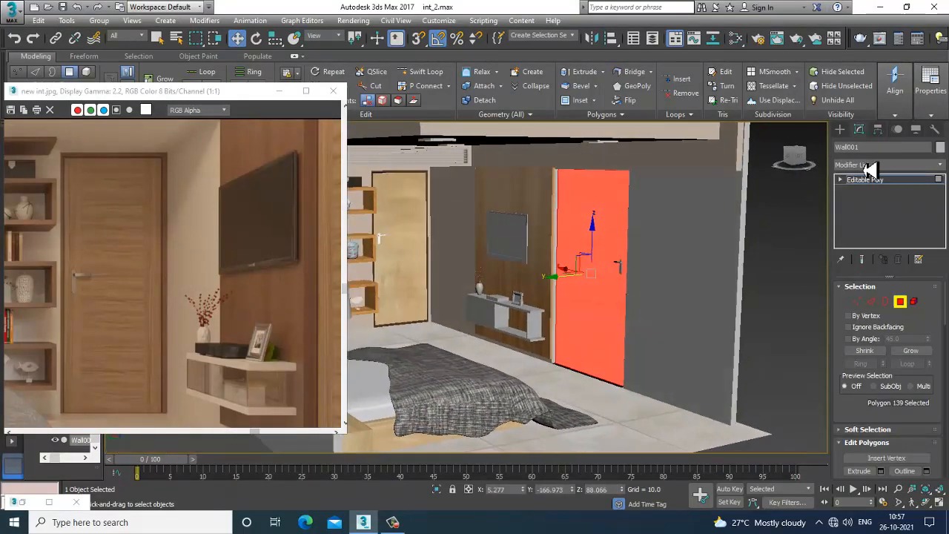
left_click(870, 166)
scroll(880, 239, "down", 15)
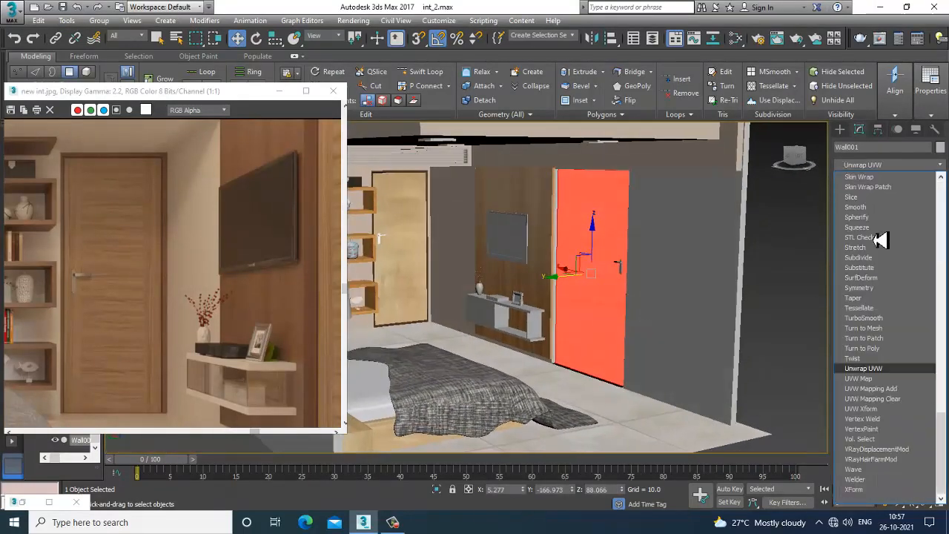
left_click(884, 391)
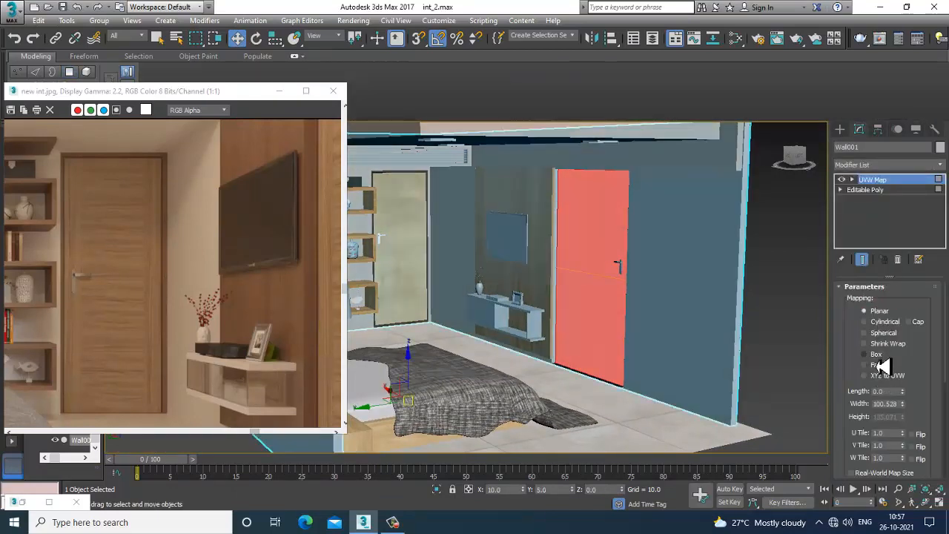
scroll(779, 329, "down", 5)
left_click(780, 329)
scroll(668, 302, "up", 10)
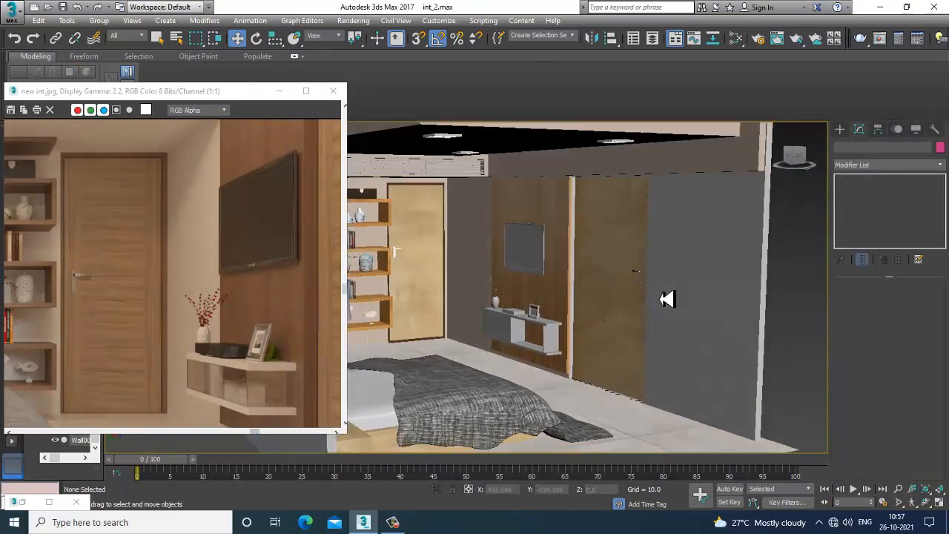
Examine the textured door, shelves and walls of the room from several viewpoints
middle_click_drag(625, 300, 673, 472)
middle_click_drag(583, 366, 600, 368, "alt")
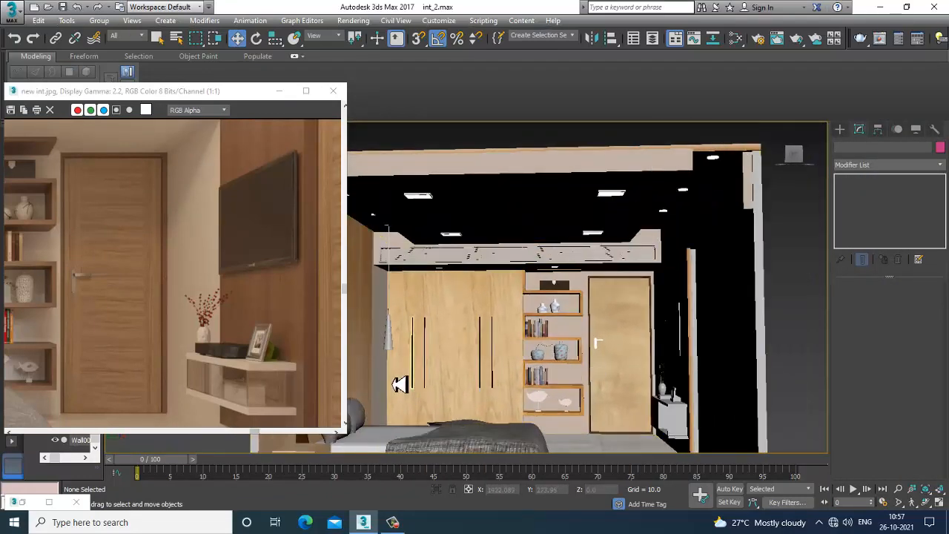
middle_click_drag(676, 434, 644, 314, "alt")
scroll(614, 350, "up", 5)
scroll(640, 299, "down", 8)
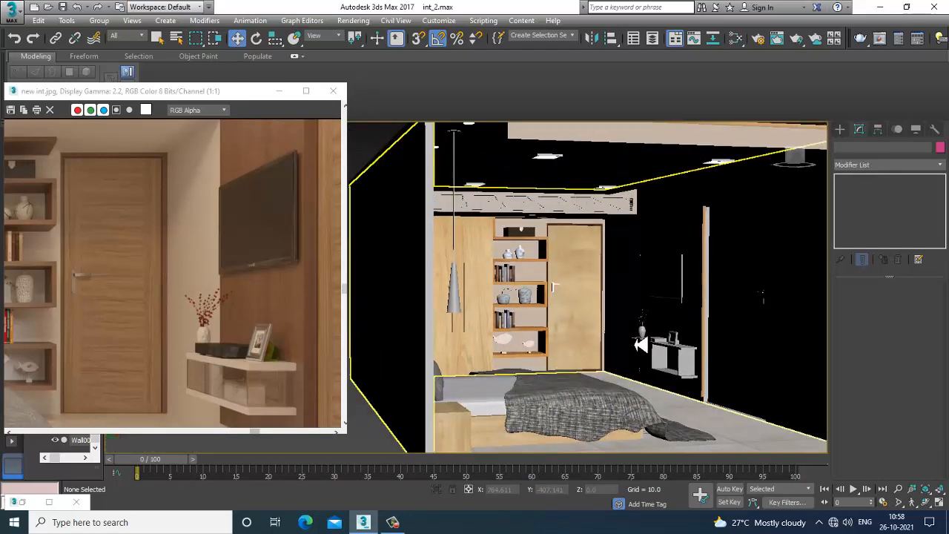
left_click(285, 92)
middle_click_drag(534, 304, 459, 316, "alt")
scroll(560, 319, "up", 6)
scroll(560, 318, "down", 6)
middle_click_drag(545, 332, 642, 293, "alt")
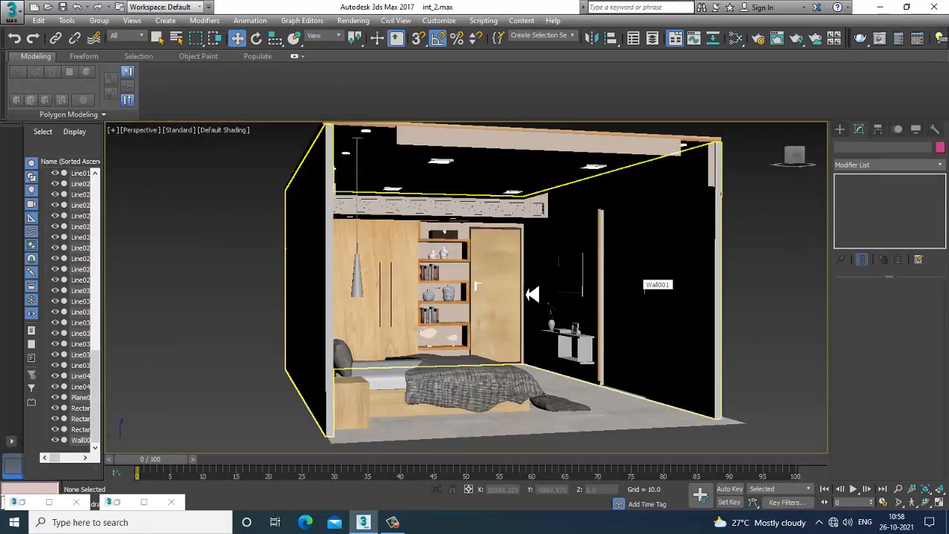
scroll(533, 294, "up", 6)
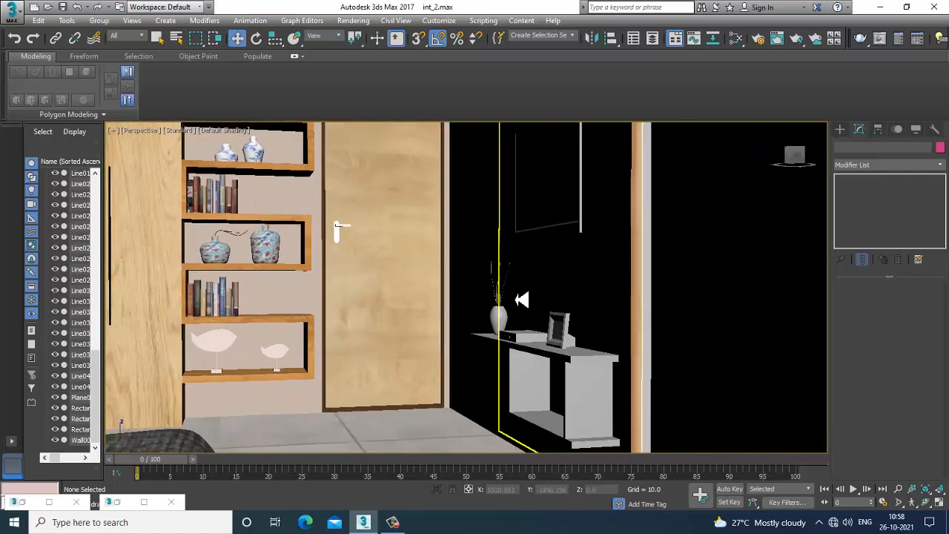
middle_click_drag(523, 299, 561, 307)
scroll(567, 304, "down", 6)
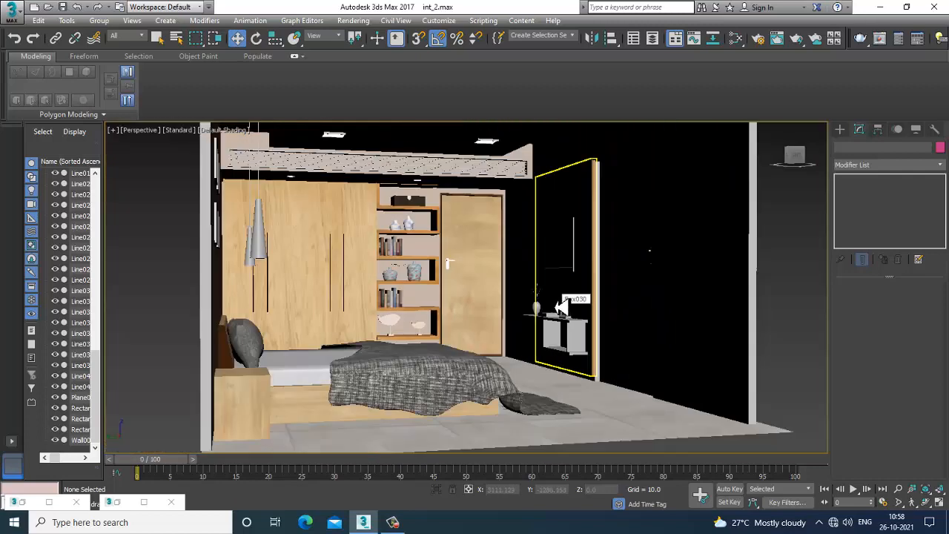
mouse_move(425, 343)
middle_mouse_down("alt")
mouse_move(510, 335)
mouse_move(433, 329)
mouse_move(483, 346)
mouse_move(526, 343)
mouse_move(491, 322)
mouse_move(615, 362)
mouse_move(446, 377)
mouse_move(445, 322)
mouse_move(481, 329)
middle_mouse_up("alt")
key("F4")
scroll(504, 341, "up", 3)
scroll(446, 377, "down", 5)
scroll(481, 328, "up", 3)
scroll(373, 333, "up", 3)
key("F4")
mouse_move(373, 333)
middle_mouse_down("alt")
mouse_move(502, 355)
mouse_move(438, 326)
mouse_move(503, 328)
middle_mouse_up("alt")
scroll(487, 348, "down", 4)
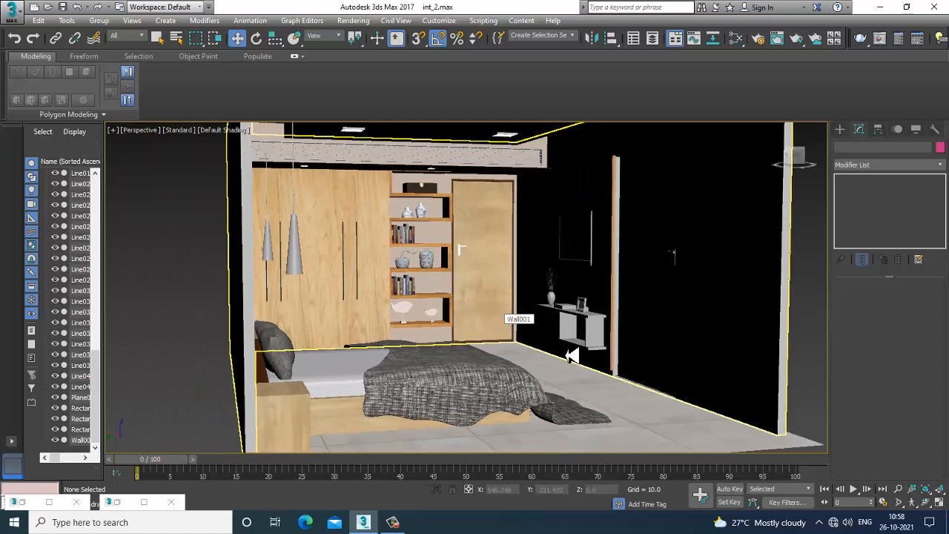
middle_click_drag(567, 356, 438, 389)
middle_click_drag(501, 377, 326, 304, "alt")
middle_click_drag(326, 304, 633, 376)
scroll(633, 376, "down", 4)
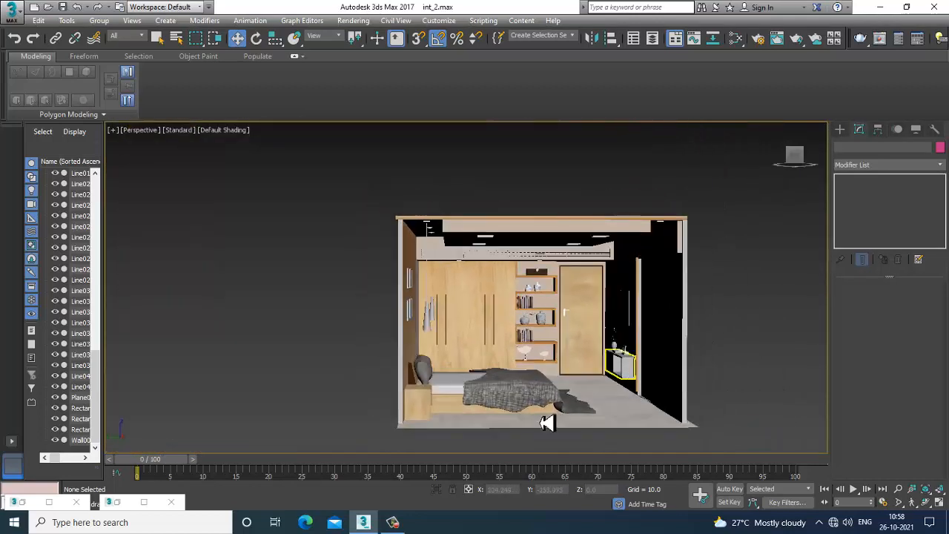
scroll(569, 315, "up", 6)
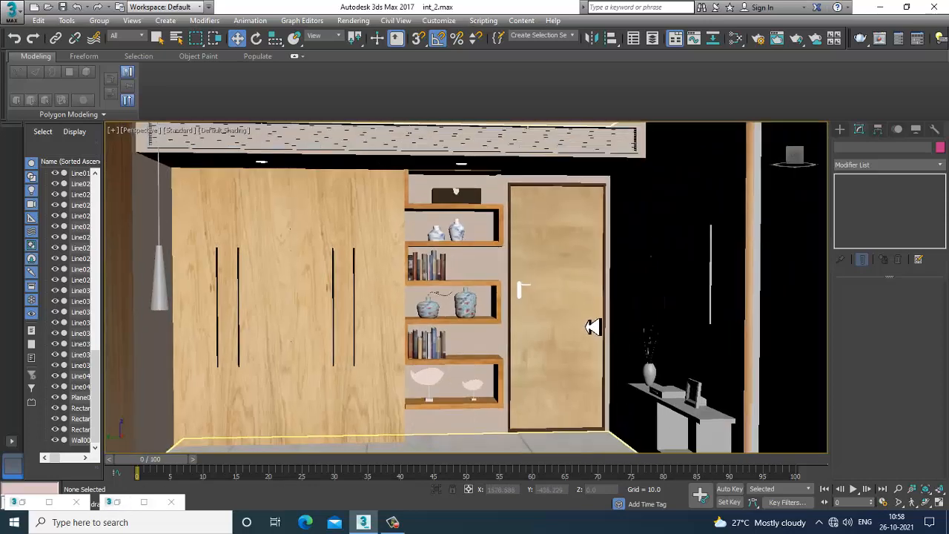
scroll(589, 329, "down", 2)
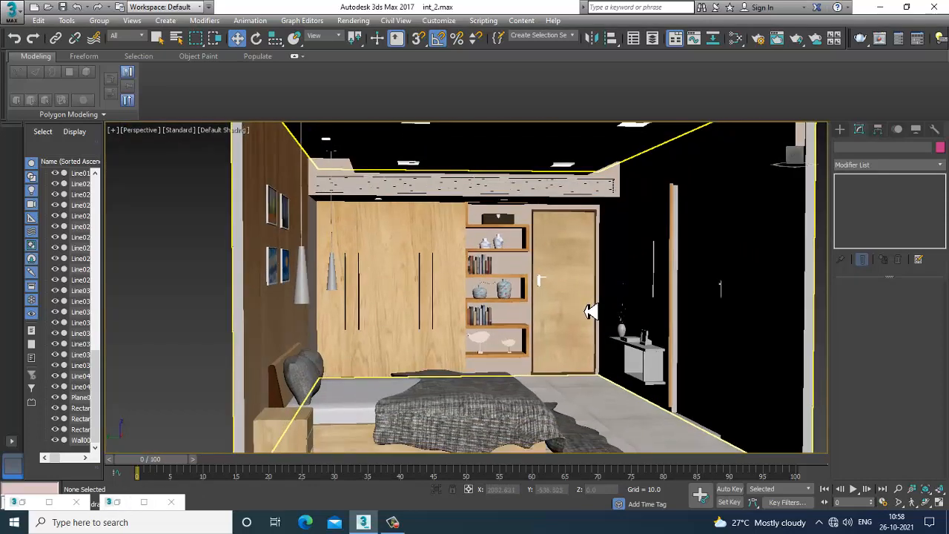